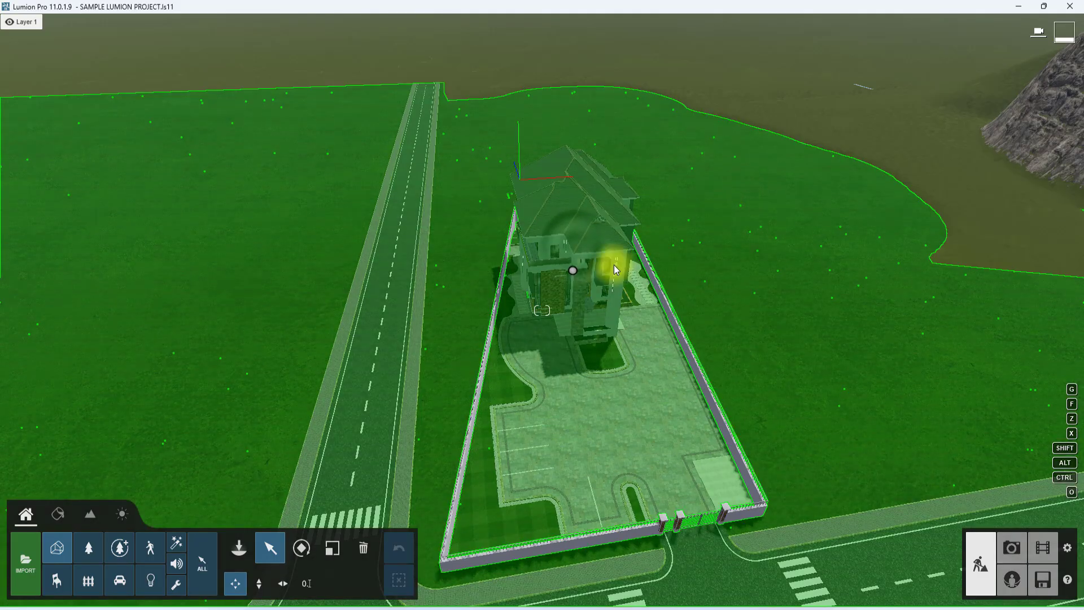
Step: Examine the house and its compound from several angles, including the saved Photo 1 camera view
key(w)
right_drag(534, 327, 549, 391)
key(w)
key(s)
scroll(548, 391, down, 6)
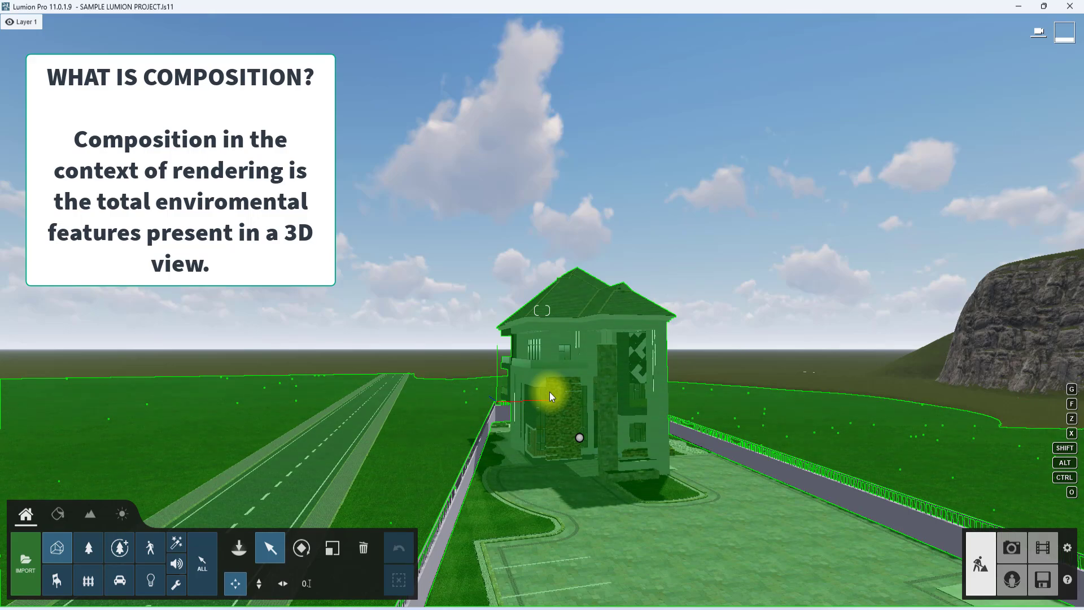
scroll(605, 302, down, 4)
right_drag(584, 349, 556, 377)
key(w)
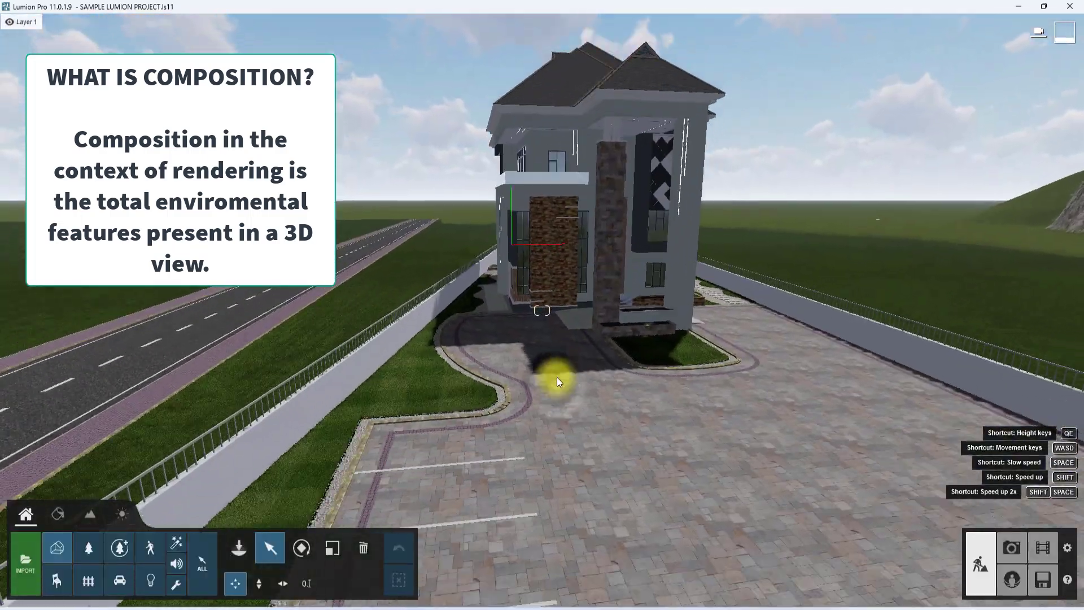
scroll(557, 377, down, 5)
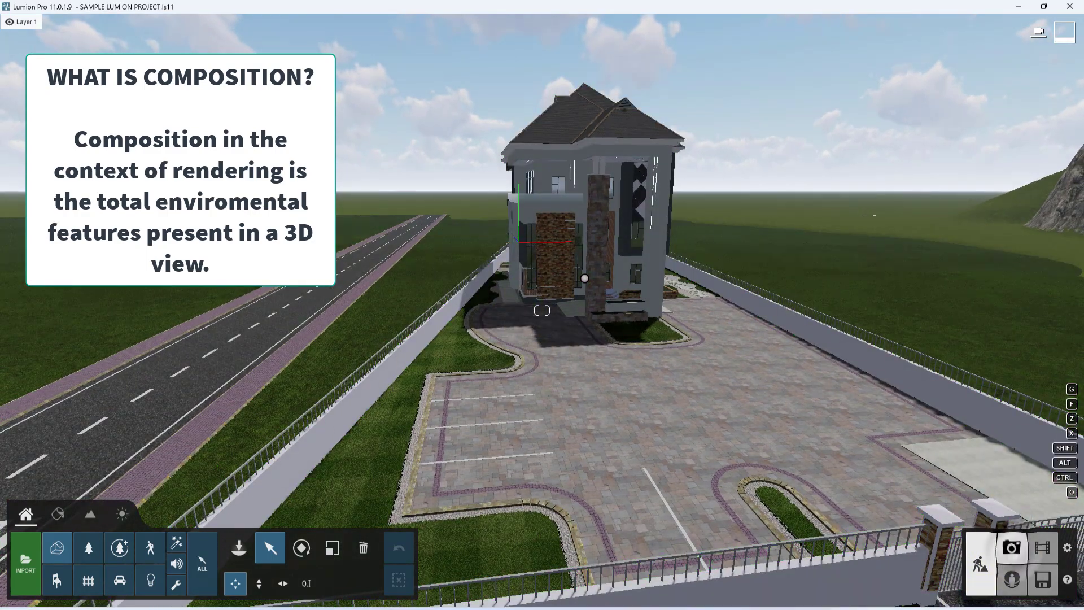
click(1011, 548)
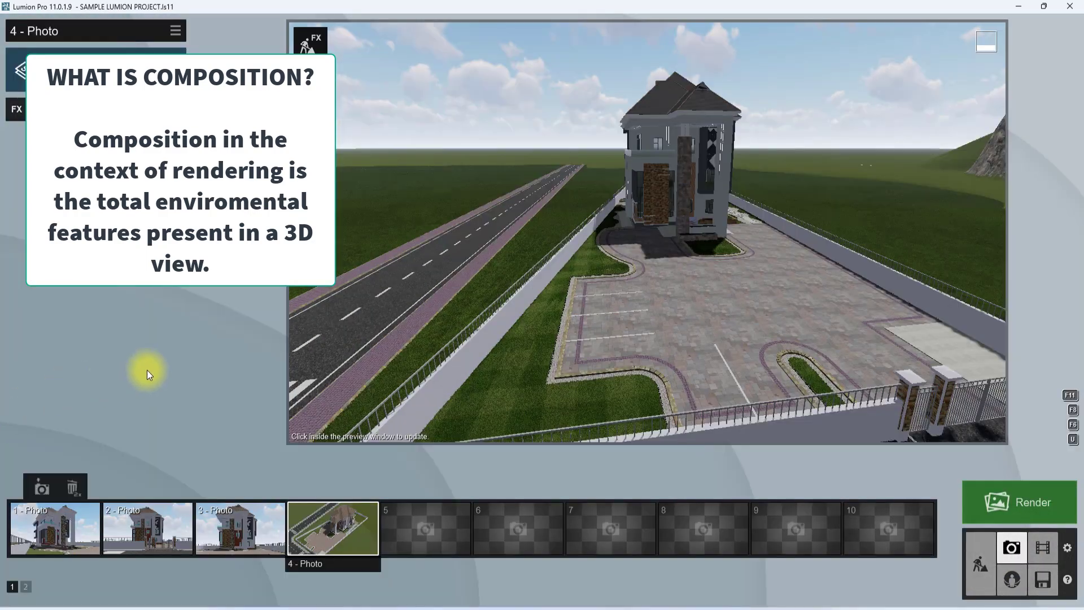
click(65, 514)
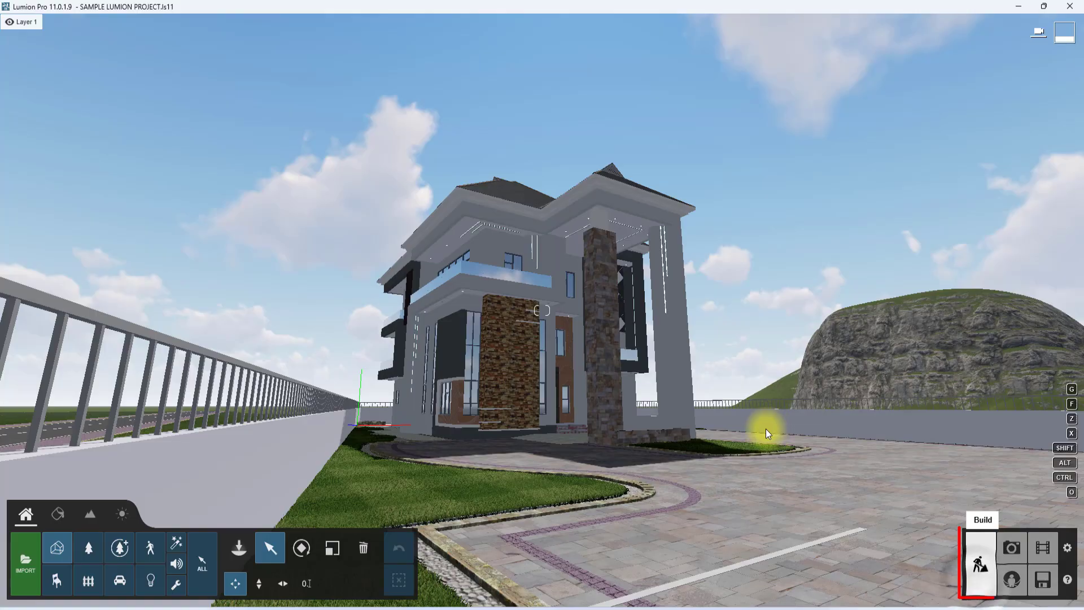
Step: Flatten the entire landscape terrain to remove the rocky hill near the house
scroll(766, 428, up, 3)
right_drag(765, 429, 294, 540)
scroll(673, 431, down, 3)
scroll(526, 439, up, 3)
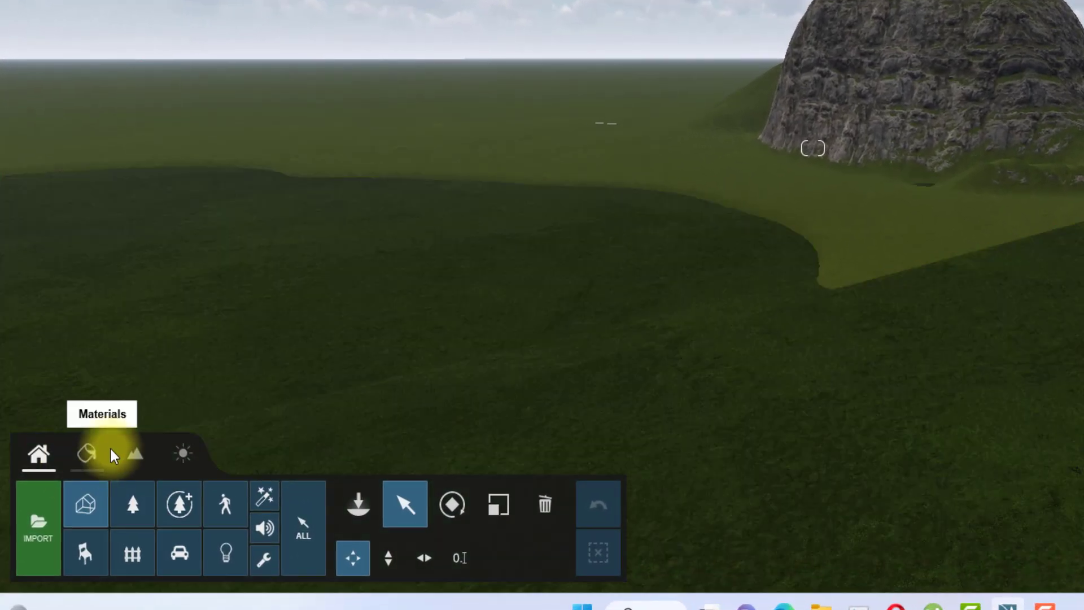
click(134, 454)
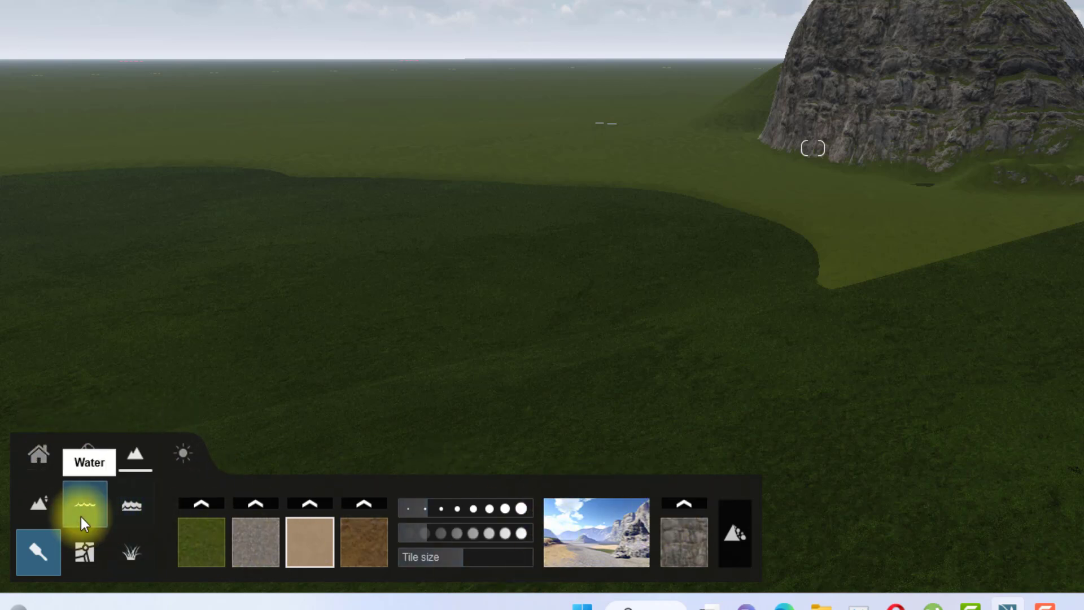
click(43, 506)
click(552, 534)
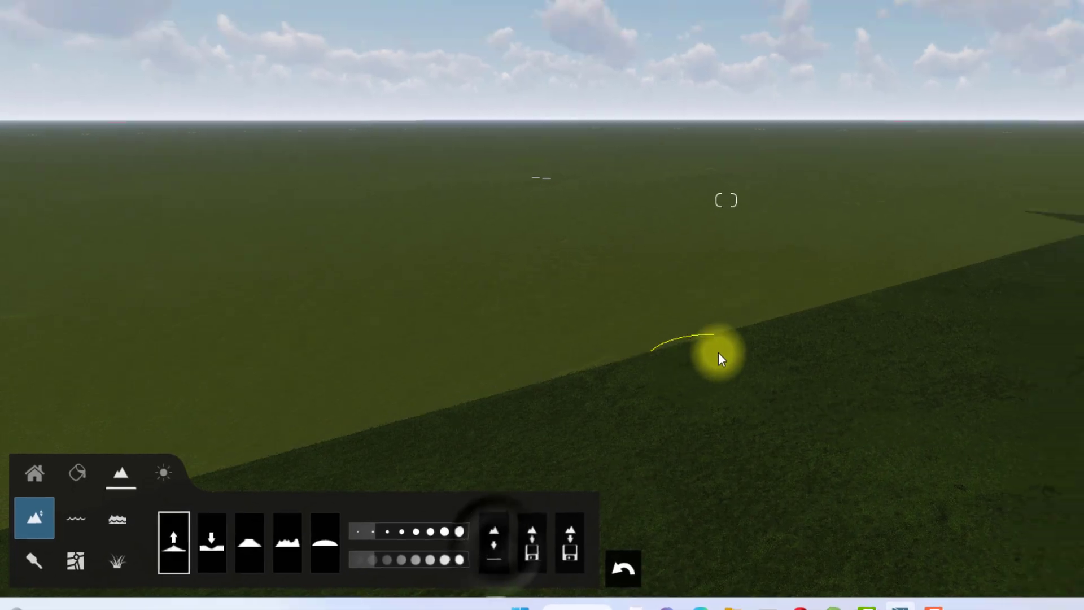
Step: Restore the Photo 1 camera view to check the background behind the house
right_drag(719, 353, 597, 455)
key(s)
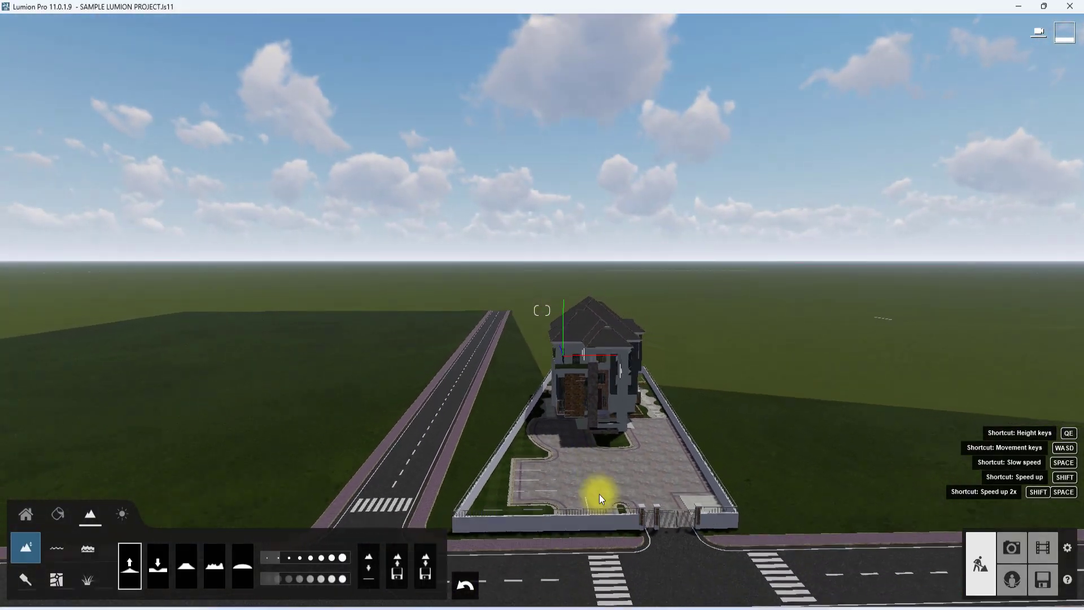
click(1010, 546)
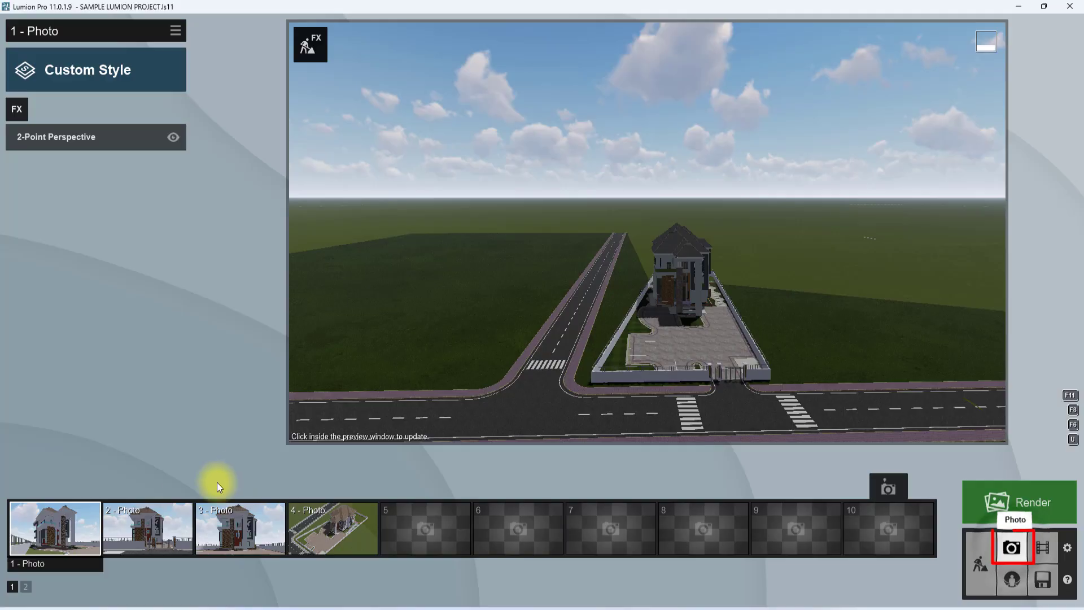
click(42, 530)
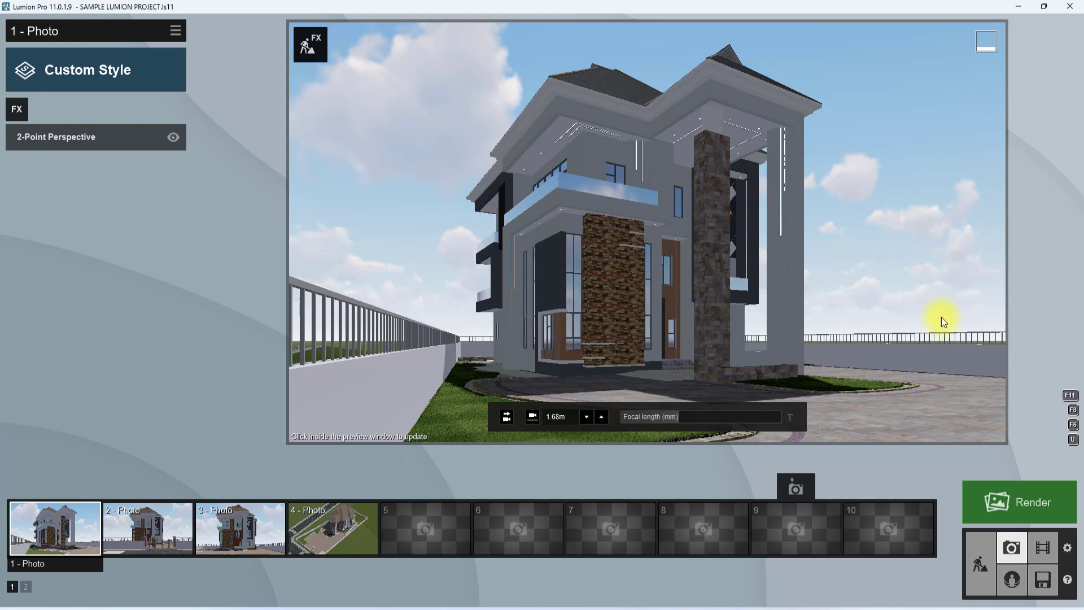
Step: Try raising a mound of terrain over the paved yard and flatten the landscape again
click(979, 554)
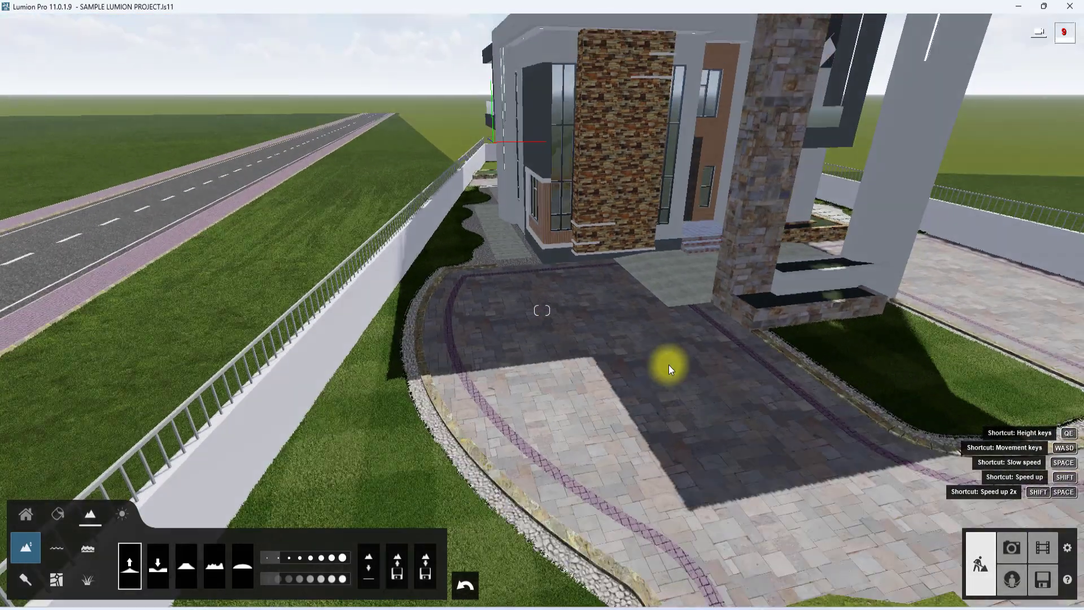
scroll(668, 370, down, 5)
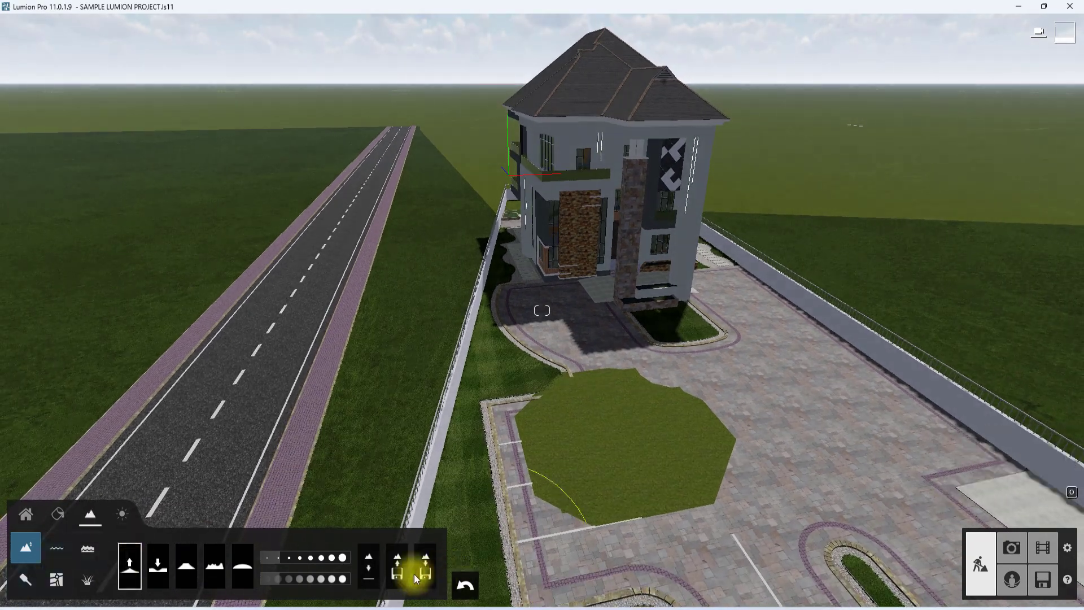
click(371, 573)
click(579, 477)
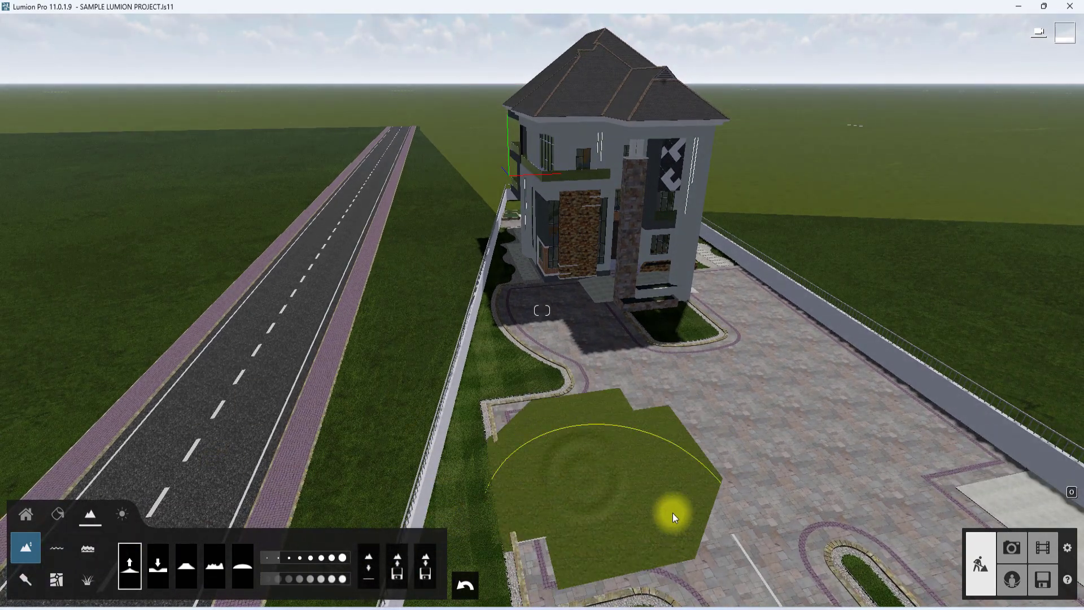
click(371, 566)
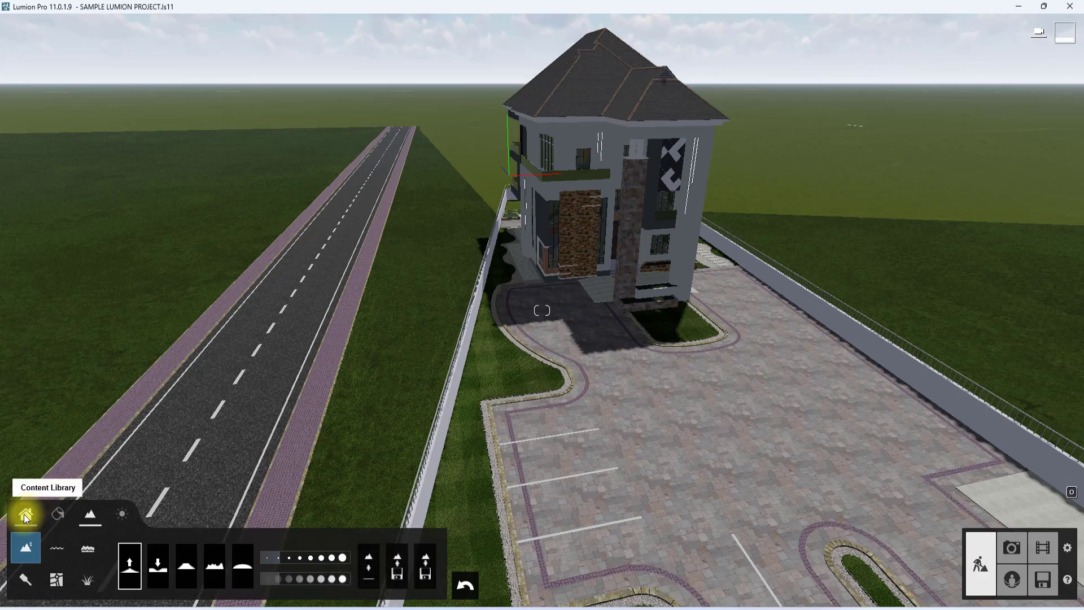
Step: Place House US 018 from the outdoor library's buildings on the grass beyond the fence, on the side away from the road
click(26, 513)
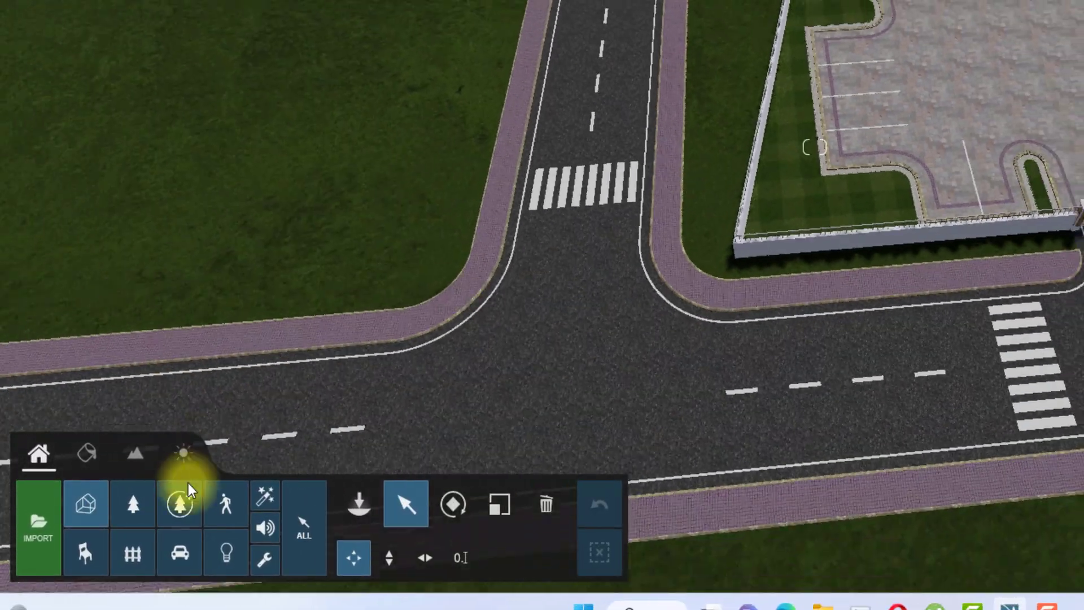
click(358, 504)
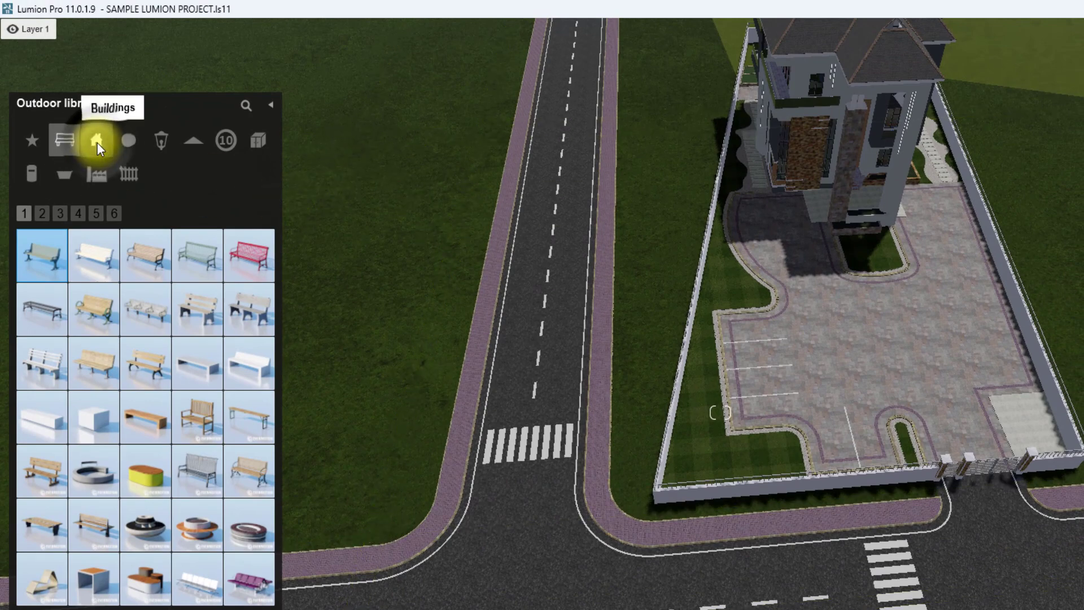
click(97, 107)
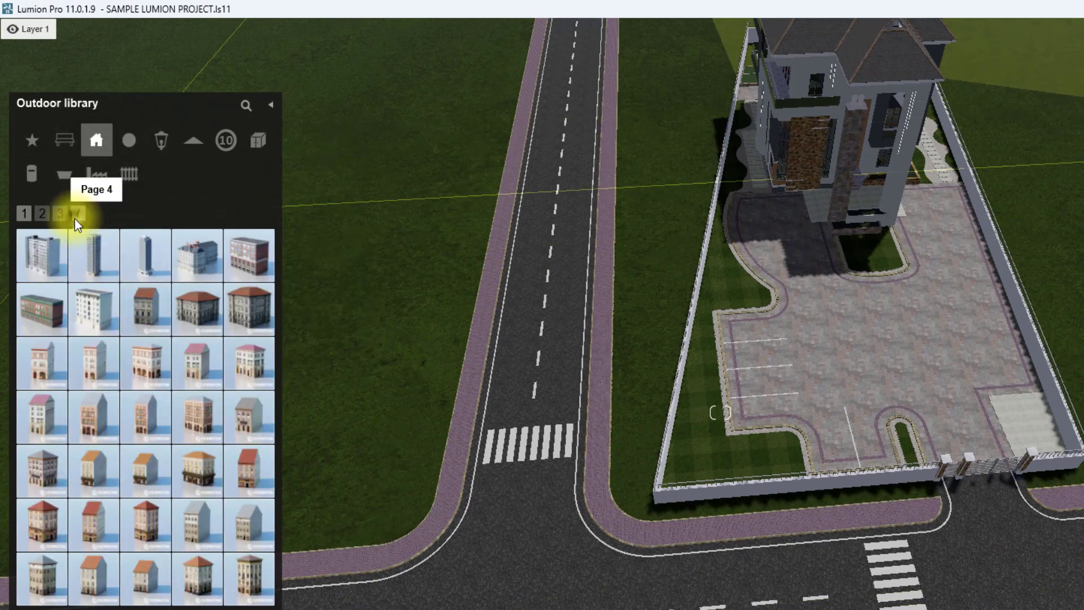
click(77, 214)
click(248, 261)
right_drag(1010, 260, 936, 270)
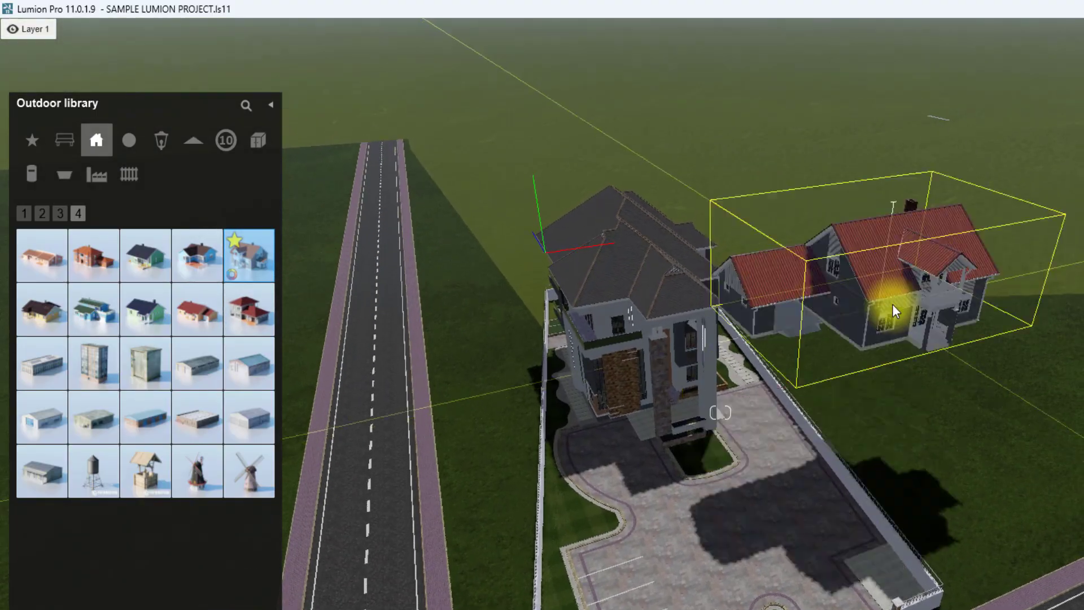
click(872, 315)
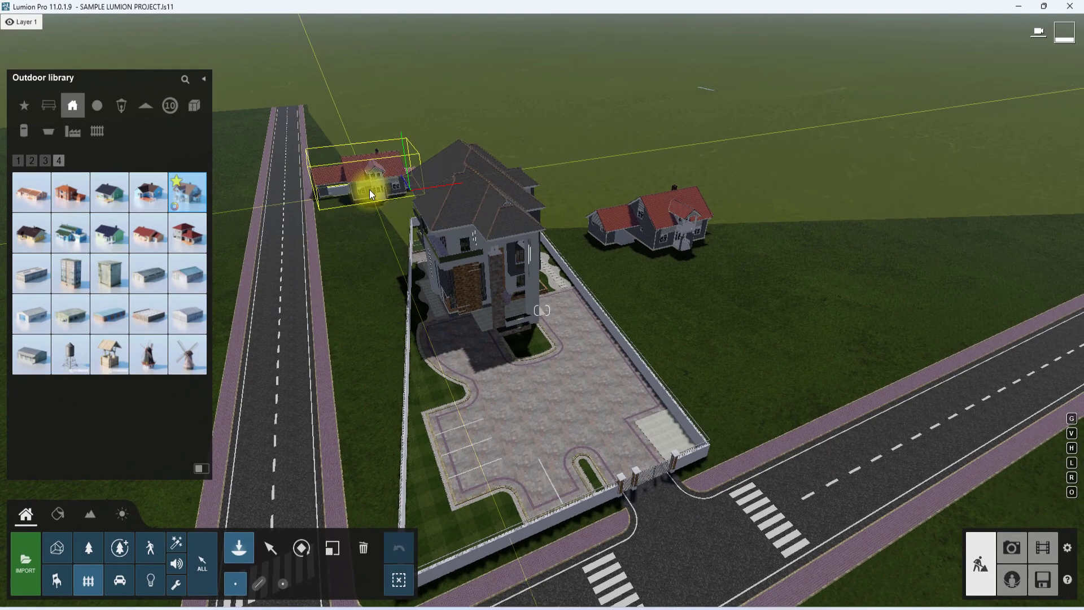
Step: Place a second copy of House US 018 behind the main house beside the road and delete it
click(369, 189)
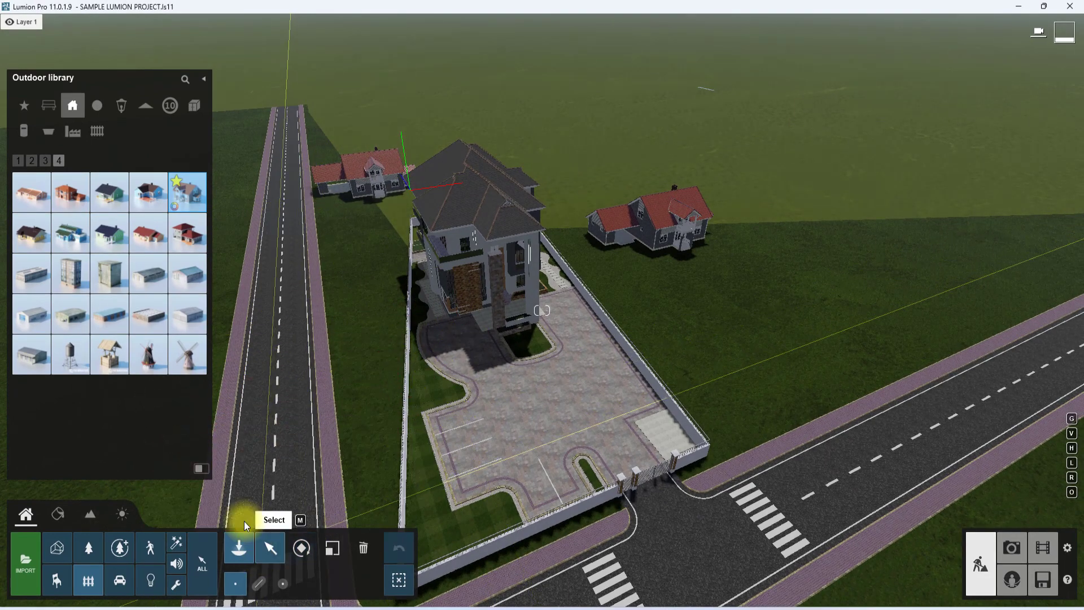
click(362, 546)
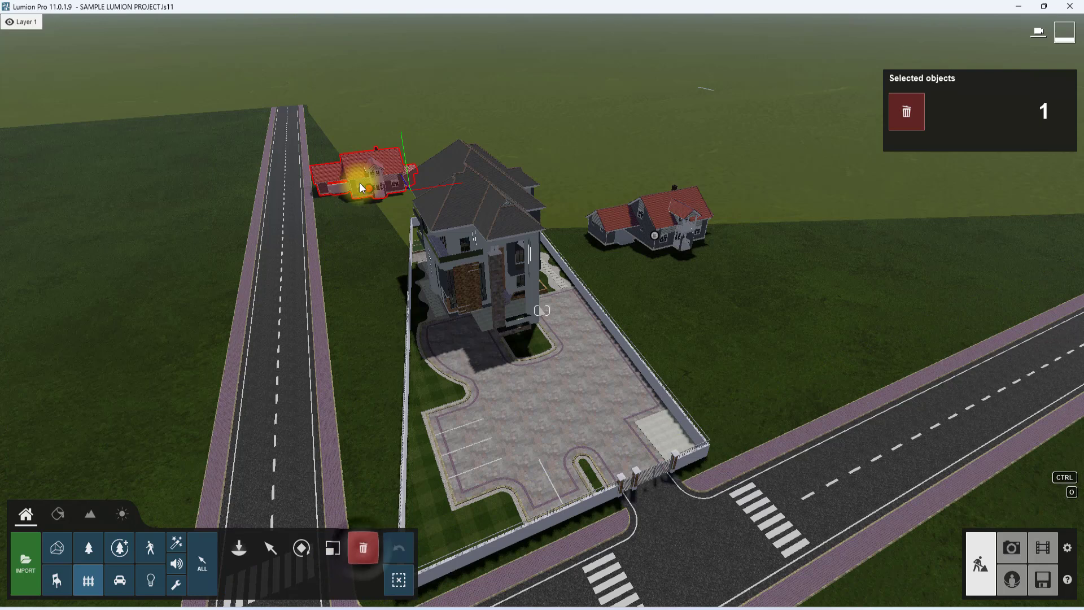
click(364, 184)
Step: Place House US 014 from the outdoor library behind the main house beside the road
click(239, 547)
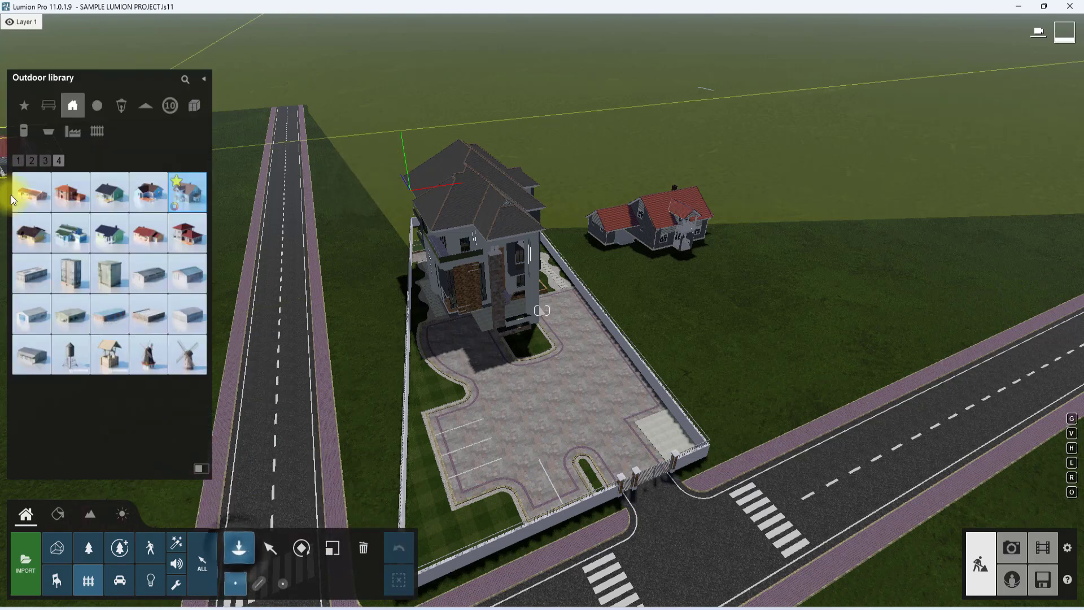
click(25, 198)
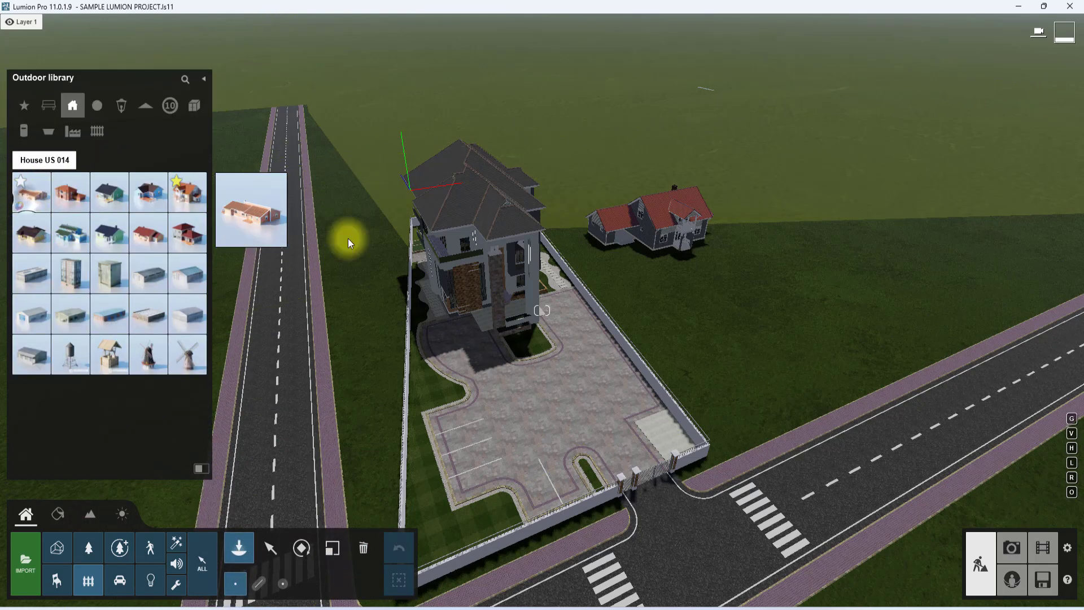
click(376, 188)
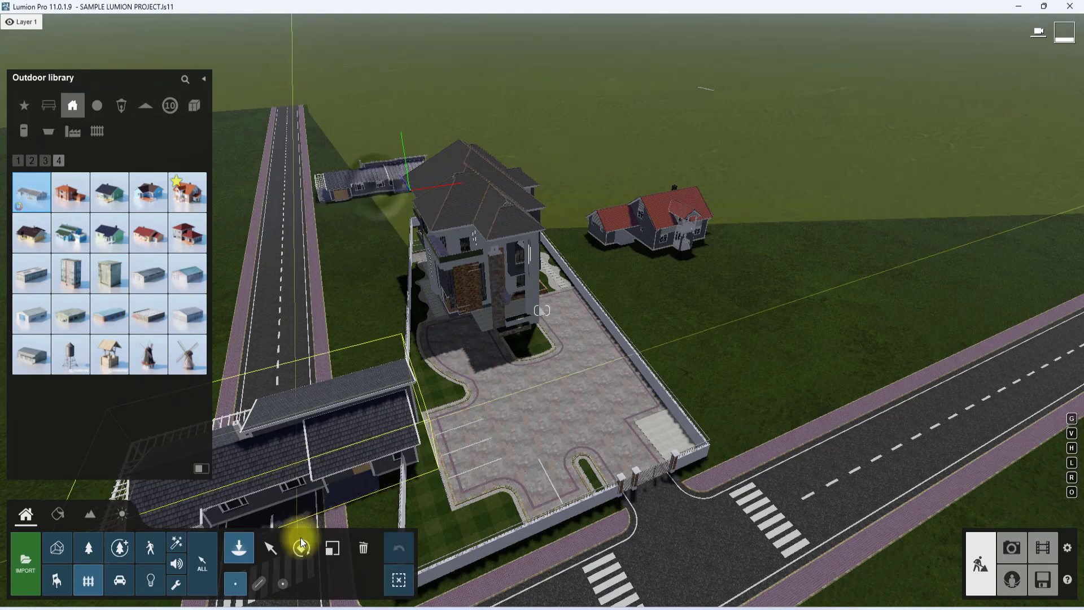
Step: Change the colour of House US 014 to a very light grey
click(271, 554)
click(375, 183)
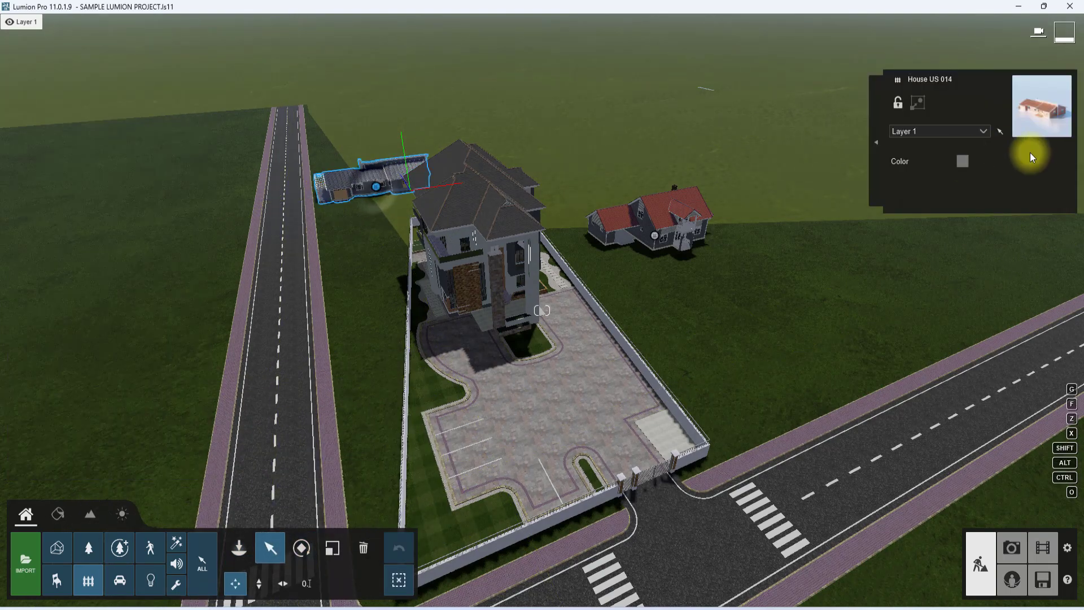
click(961, 162)
click(781, 122)
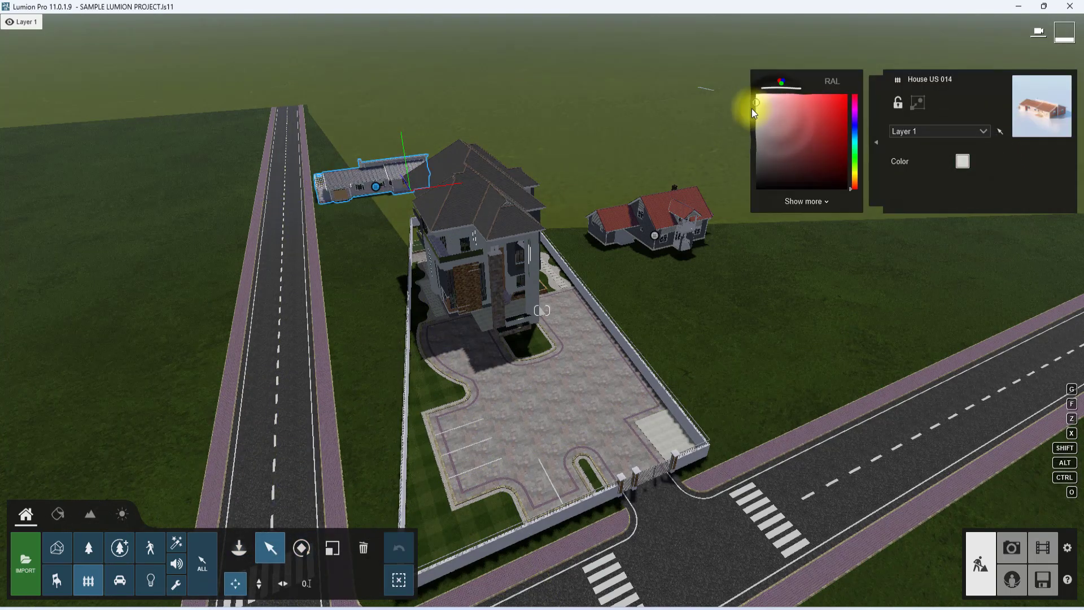
Step: Change the colour of House US 018 to a very light grey
click(651, 226)
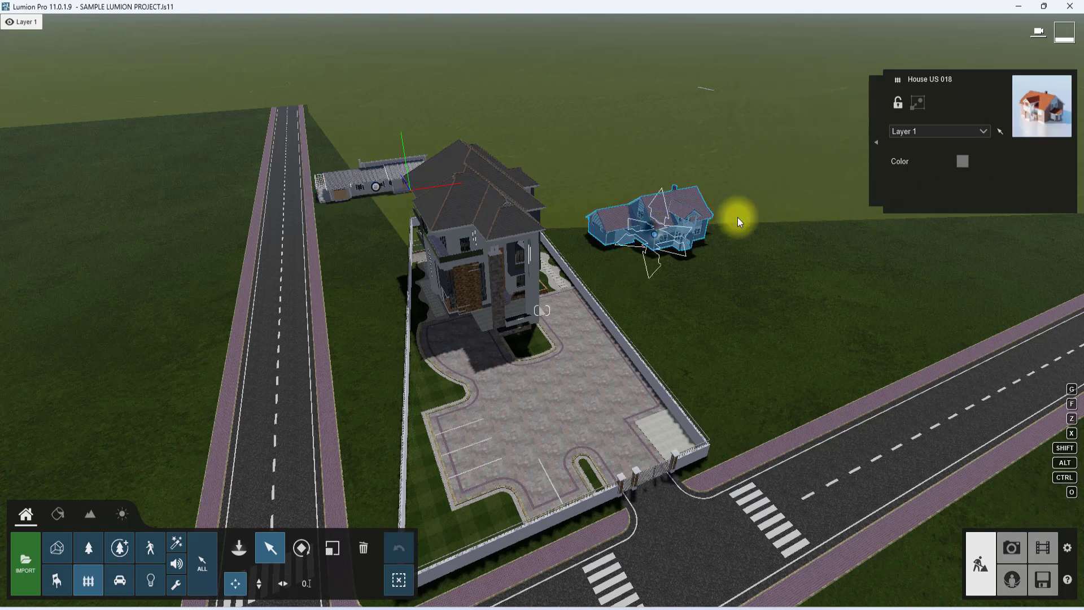
click(965, 162)
drag(770, 135, 745, 107)
Step: Restore the Photo 1 camera view to check how the two neighbouring houses sit in the composition
scroll(503, 364, up, 3)
right_drag(510, 364, 529, 454)
scroll(517, 483, down, 5)
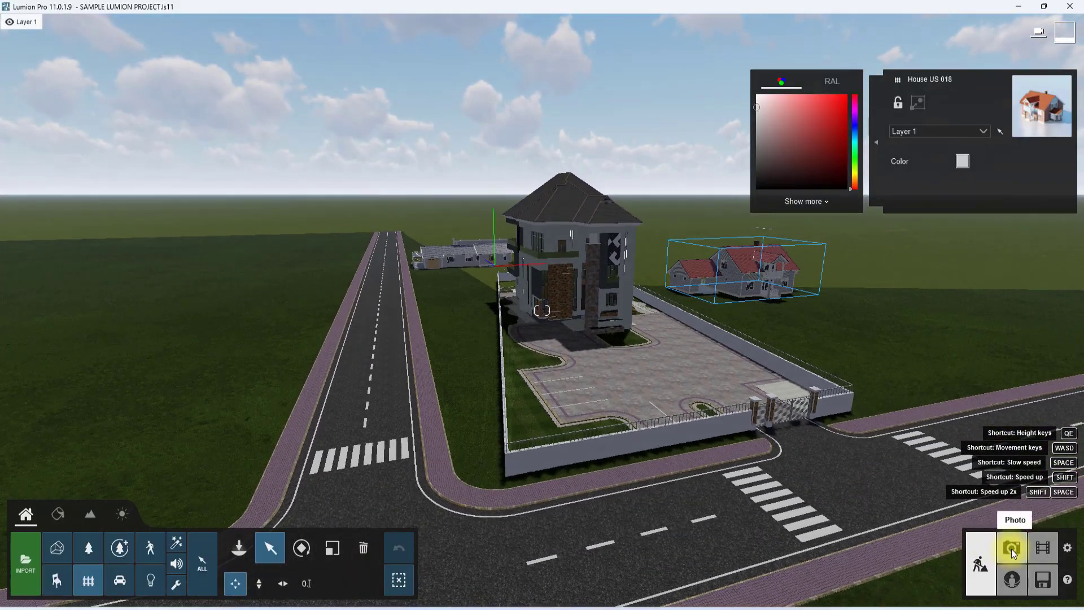
click(1012, 549)
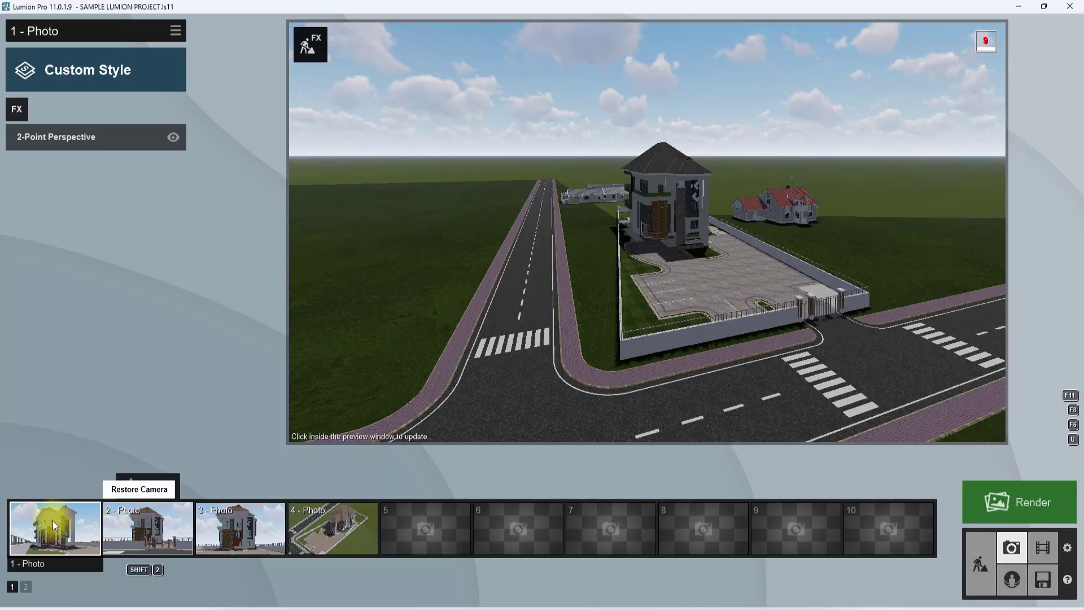
click(52, 520)
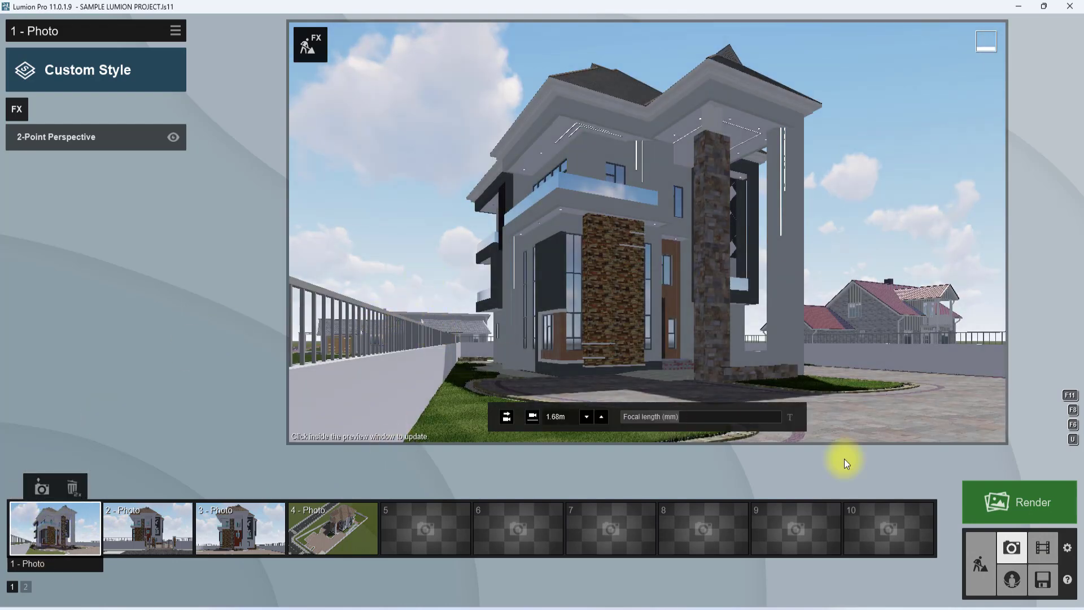
Step: Rotate House US 014 about a quarter turn so that its long side runs along the road
click(984, 578)
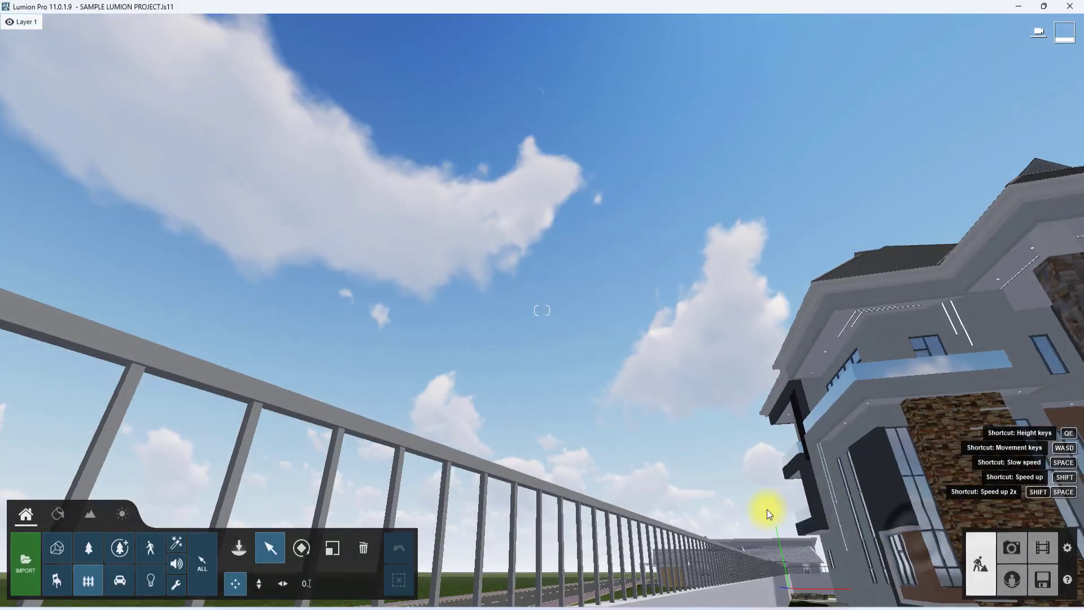
key(q)
right_drag(758, 516, 575, 478)
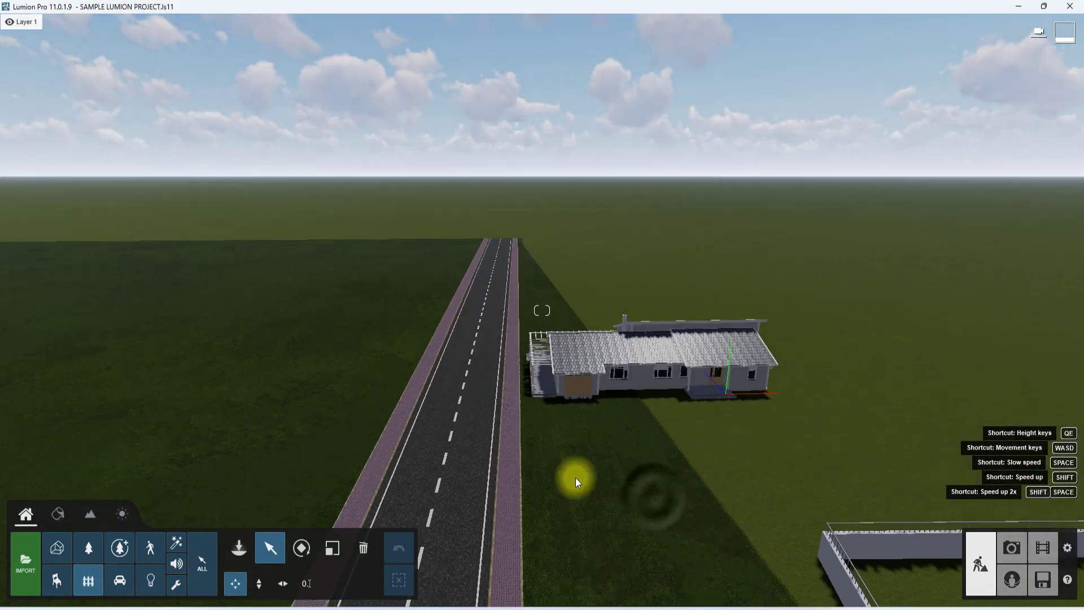
scroll(575, 478, down, 2)
click(316, 550)
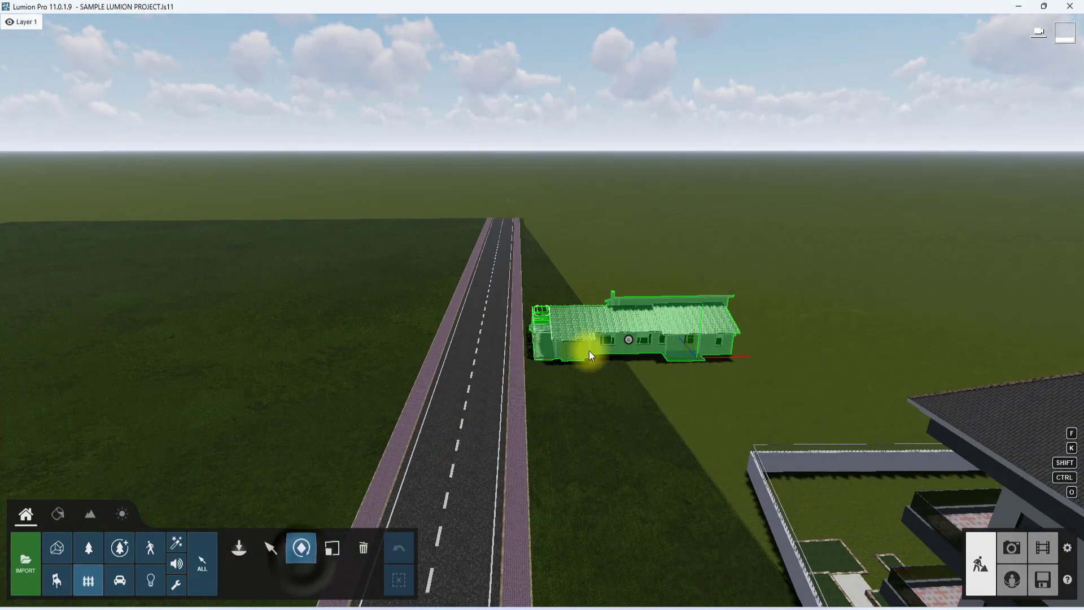
drag(625, 339, 757, 337)
right_drag(594, 409, 587, 406)
scroll(587, 407, down, 5)
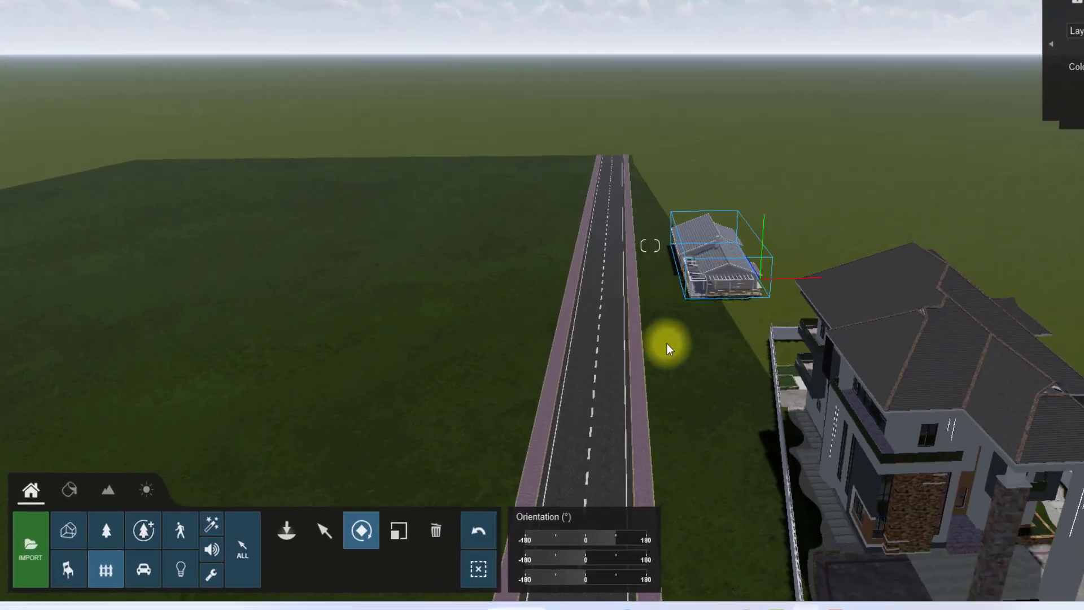
Step: Choose the bollard light named model 4 from the imported models for placement in the front compound
right_drag(557, 339, 581, 354)
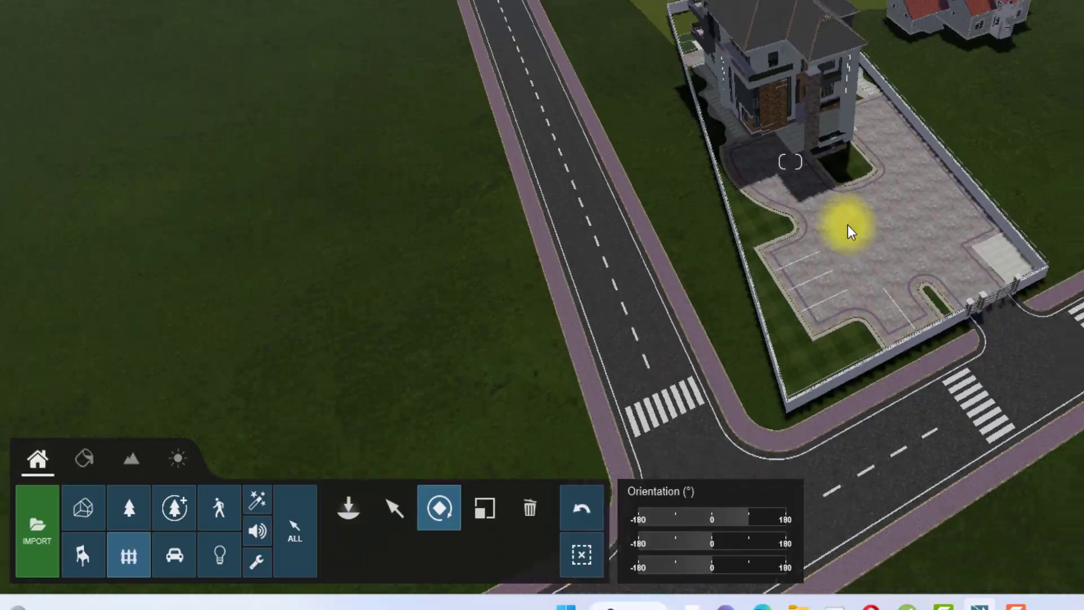
right_drag(848, 225, 781, 264)
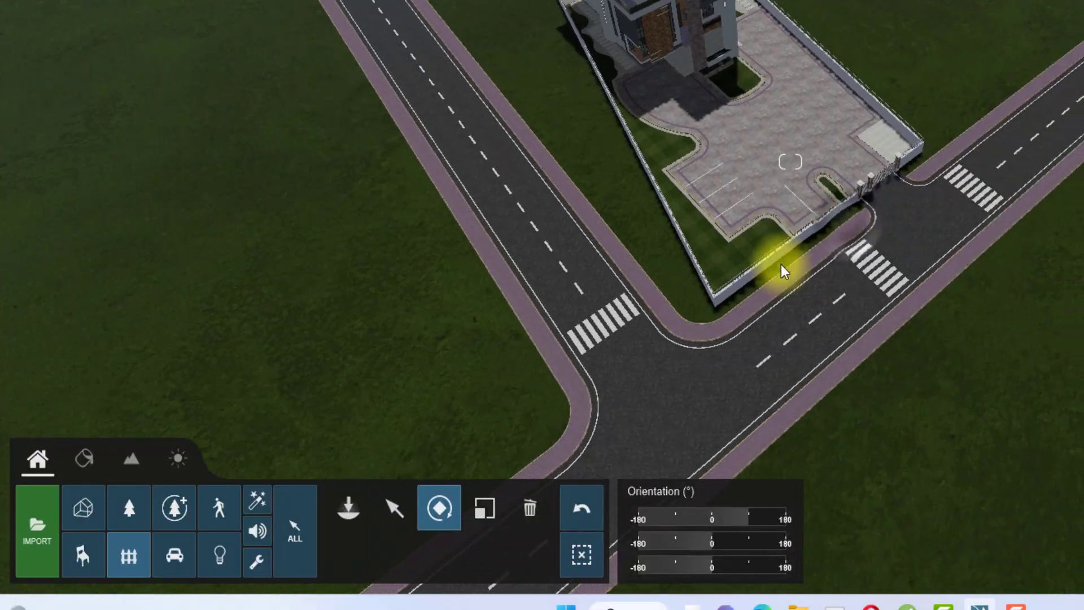
scroll(786, 265, up, 4)
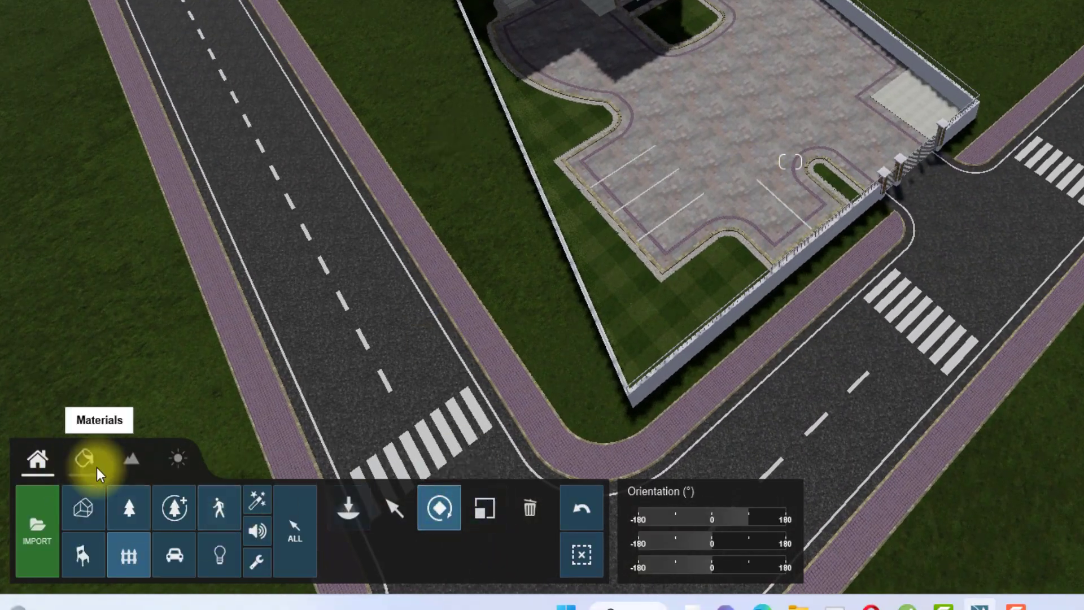
click(82, 509)
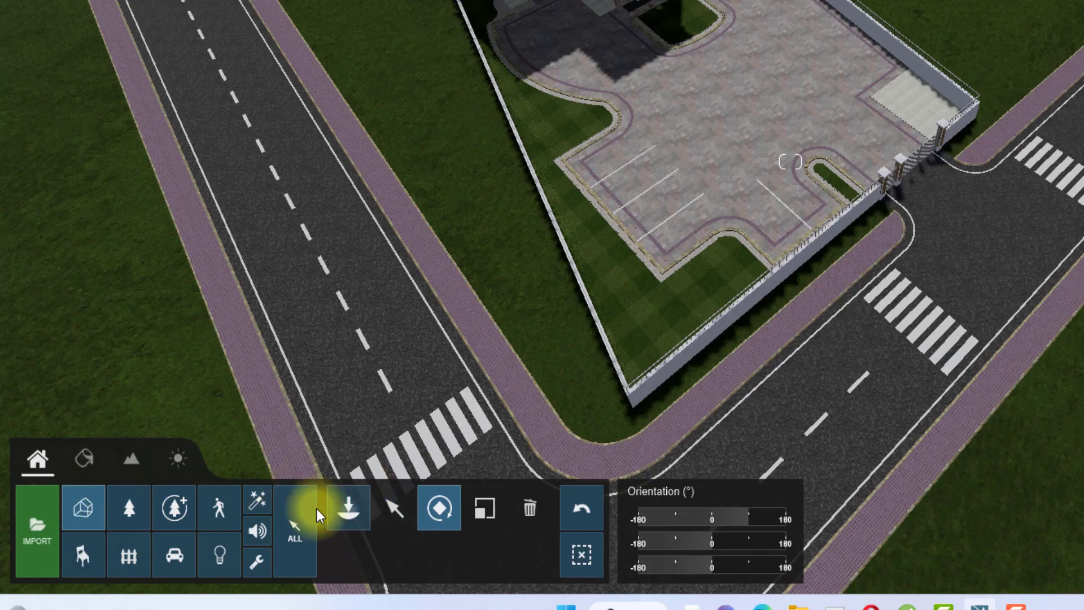
click(354, 510)
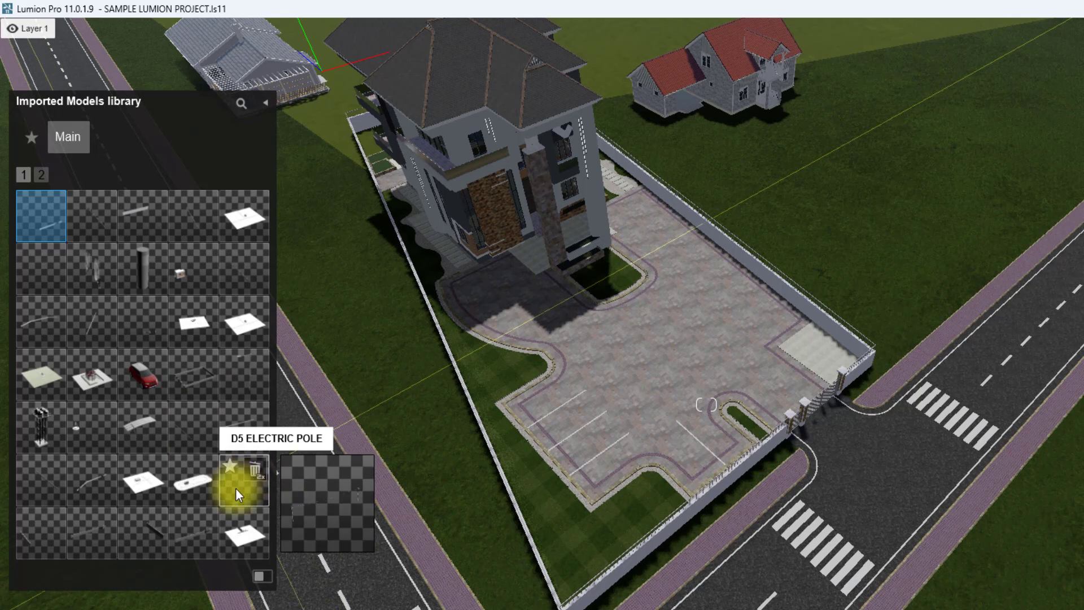
click(244, 384)
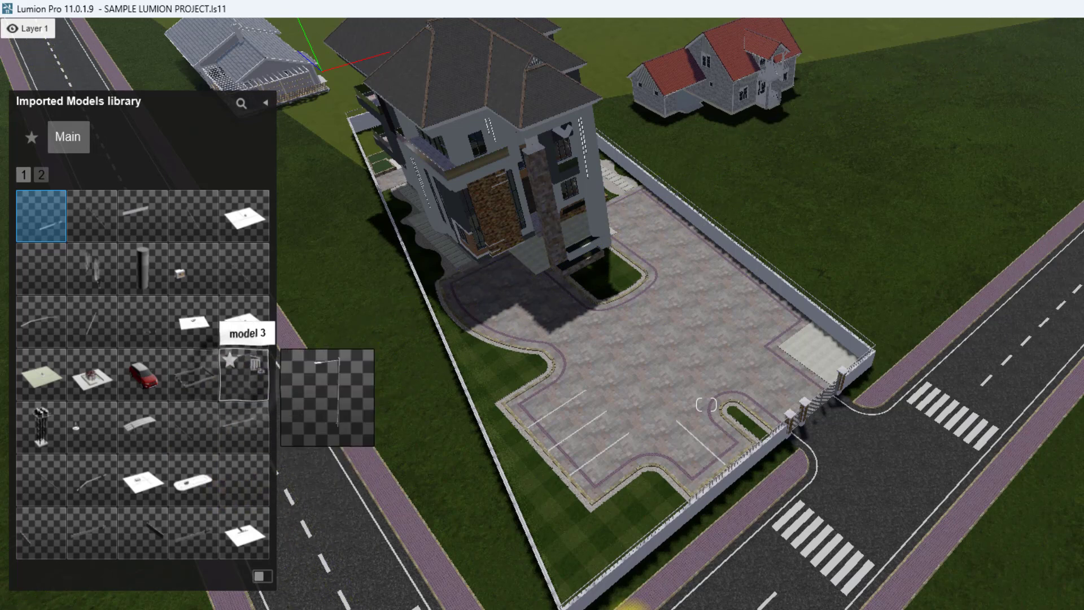
right_drag(613, 607, 614, 554)
scroll(614, 566, up, 5)
scroll(615, 553, down, 10)
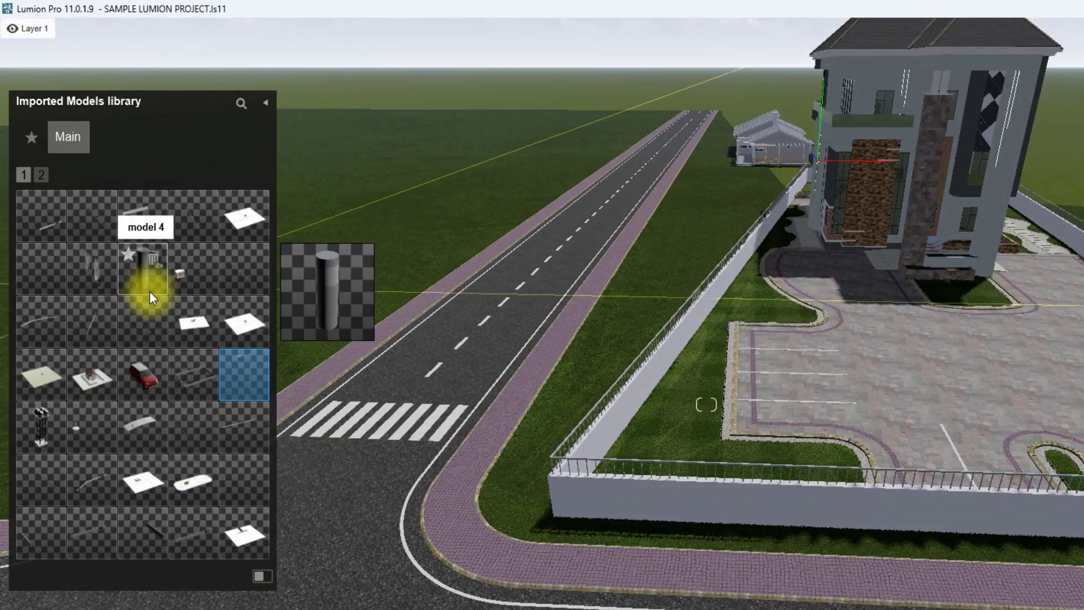
click(159, 279)
click(741, 396)
scroll(762, 358, up, 6)
right_drag(762, 359, 704, 425)
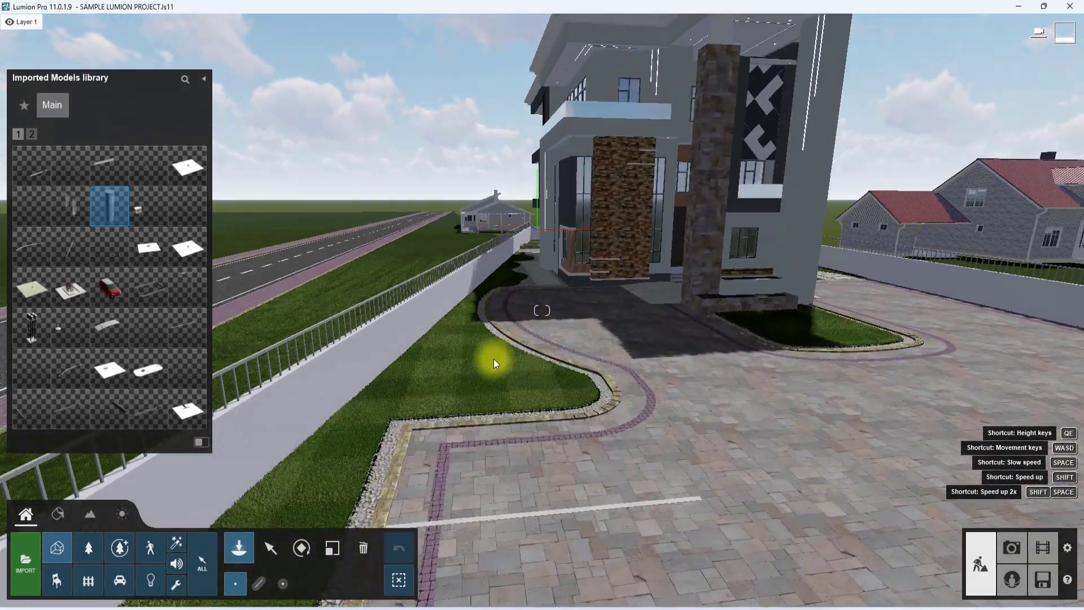
scroll(493, 357, up, 5)
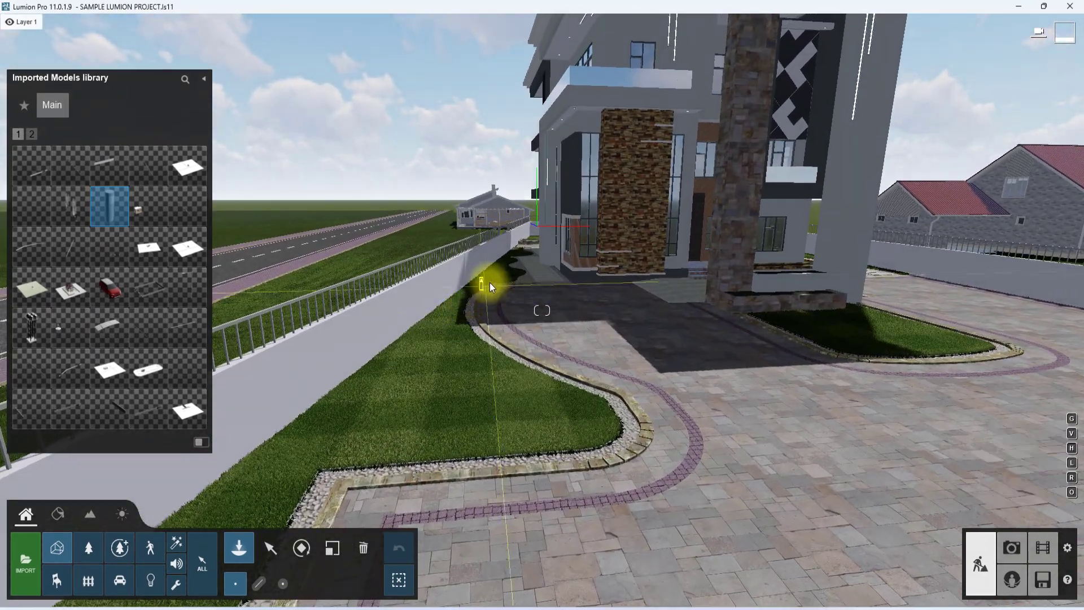
Step: Place bollard lights along the curved edge of the lawn beside the fence and at the planting bed by the house corner
click(505, 276)
click(455, 311)
click(484, 354)
click(582, 396)
click(597, 431)
click(352, 447)
key(s)
right_drag(357, 456, 404, 492)
click(405, 493)
click(846, 266)
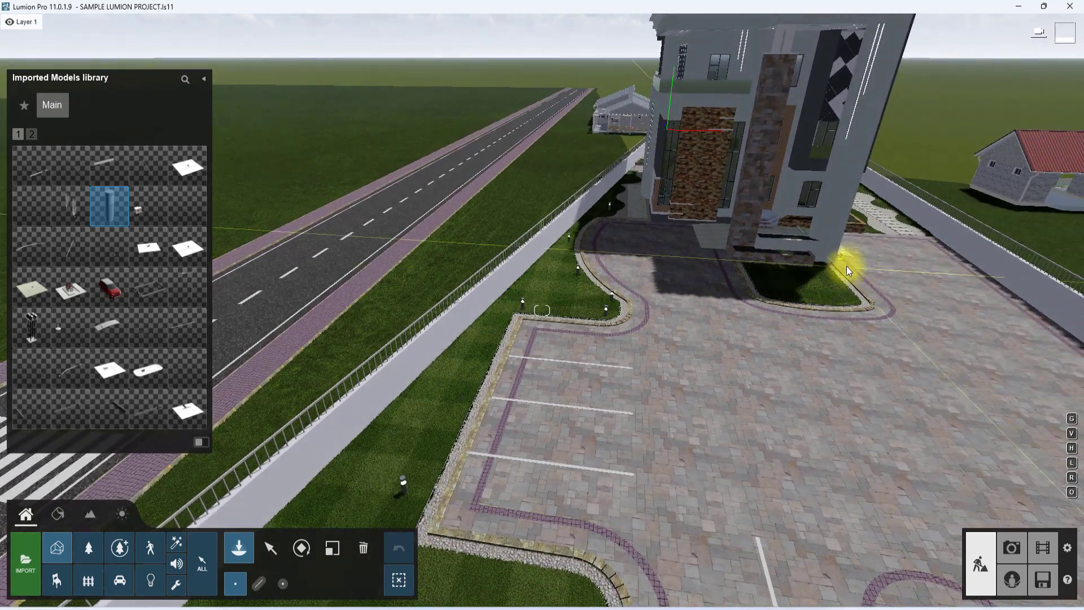
Step: Place the imported car model vpc v1 005 on the paving under the front porch beside the stone pillar
right_drag(845, 266, 803, 286)
key(w)
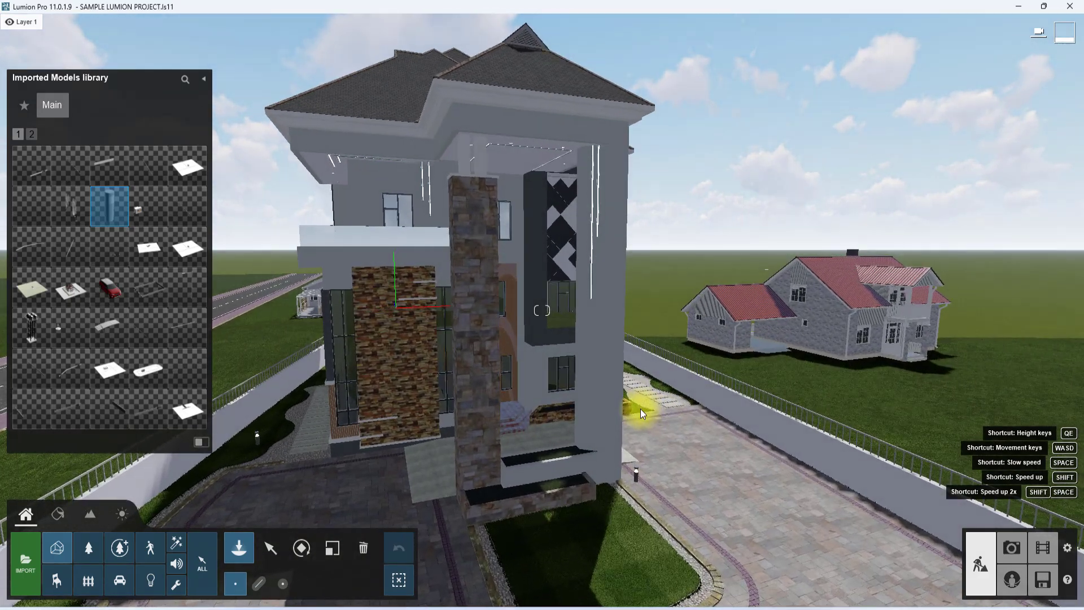
scroll(633, 412, down, 5)
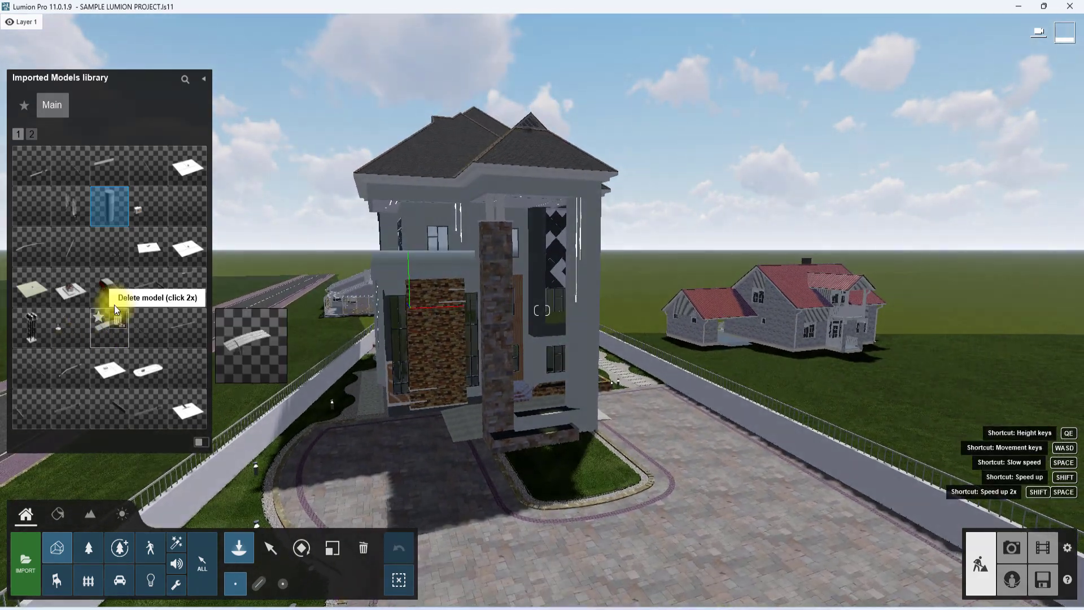
mouse_move(103, 293)
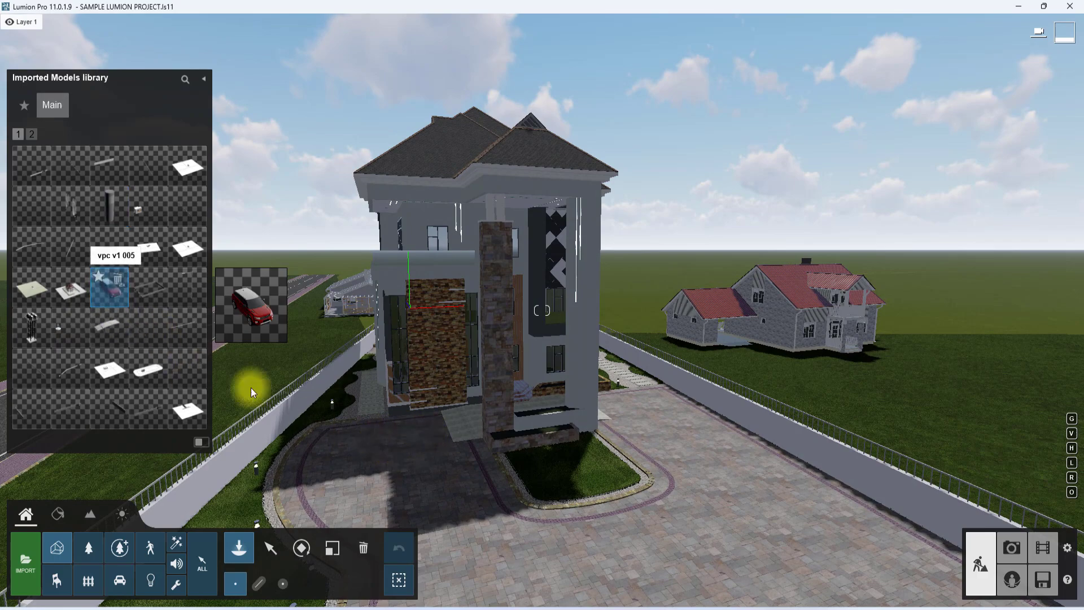
mouse_move(120, 318)
click(445, 453)
right_drag(444, 454, 600, 477)
key(w)
key(w)
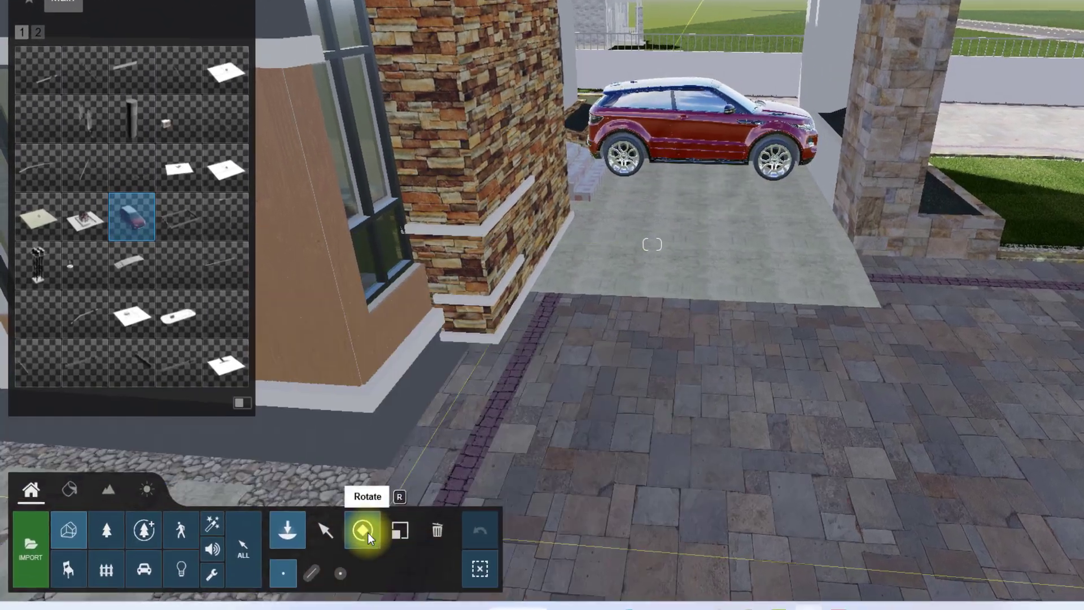
Step: Rotate the car under the porch with the Rotate tool, turning it about its vertical axis
click(302, 547)
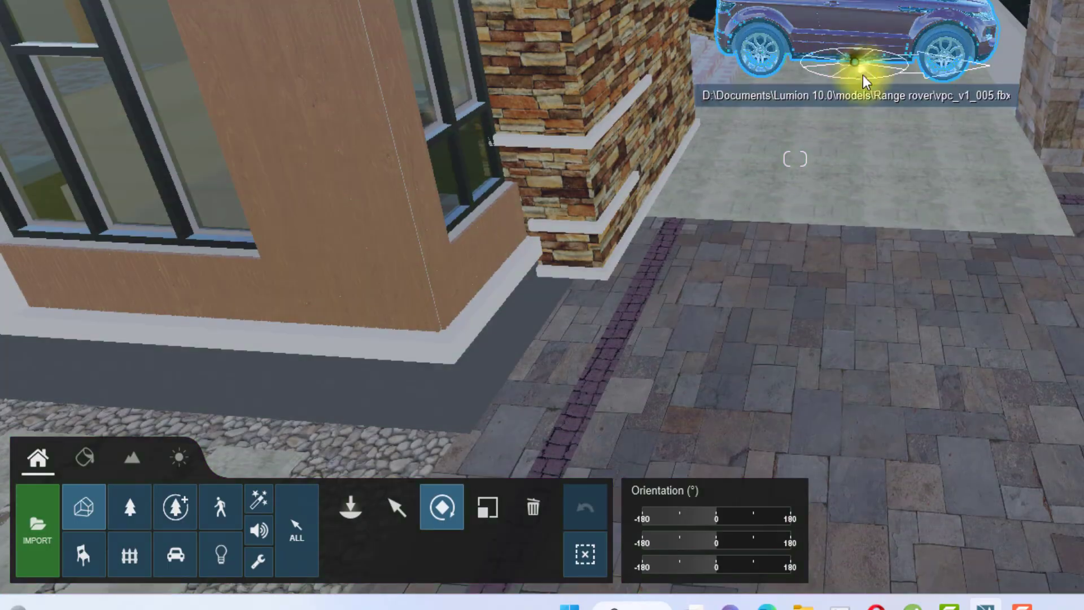
drag(859, 73, 867, 170)
key(a)
right_drag(865, 165, 789, 242)
key(s)
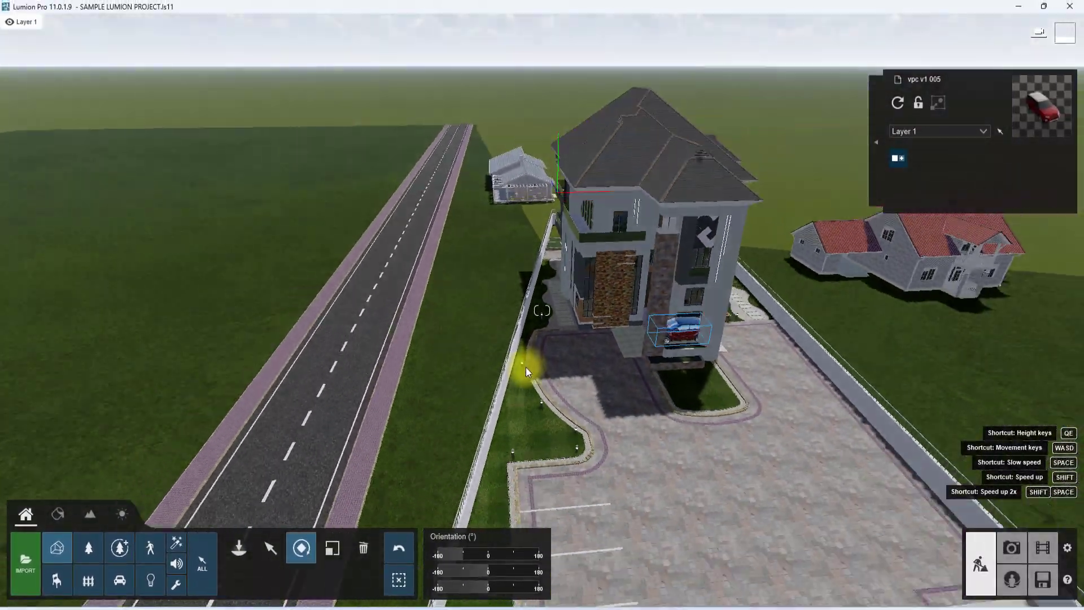
key(s)
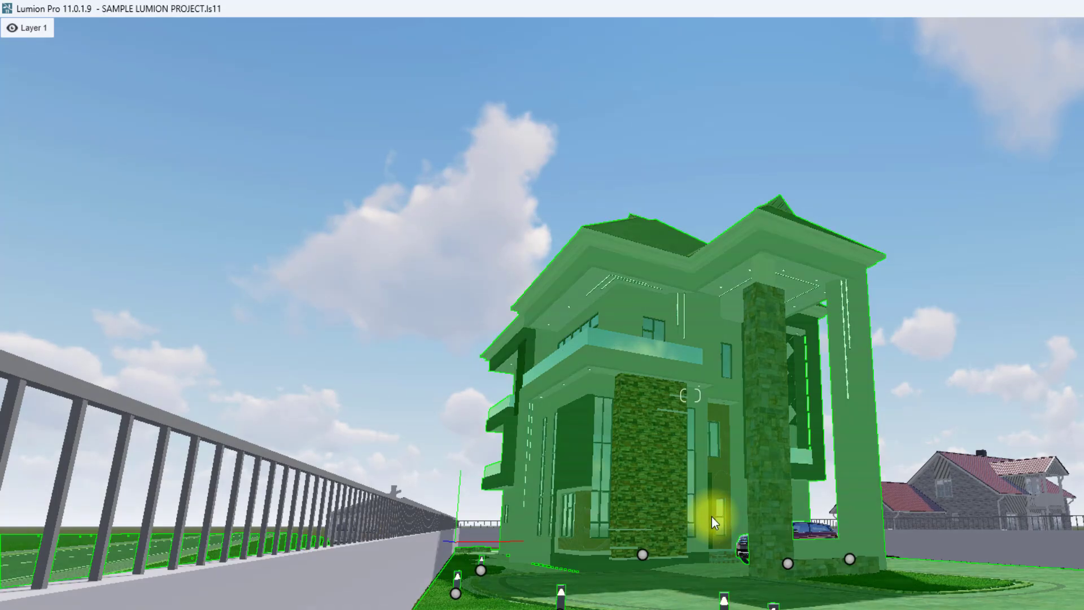
Step: Place RedSpruce-L HQ conifers in rows outside the boundary walls on both sides of the compound
right_drag(709, 513, 105, 584)
scroll(690, 396, down, 2)
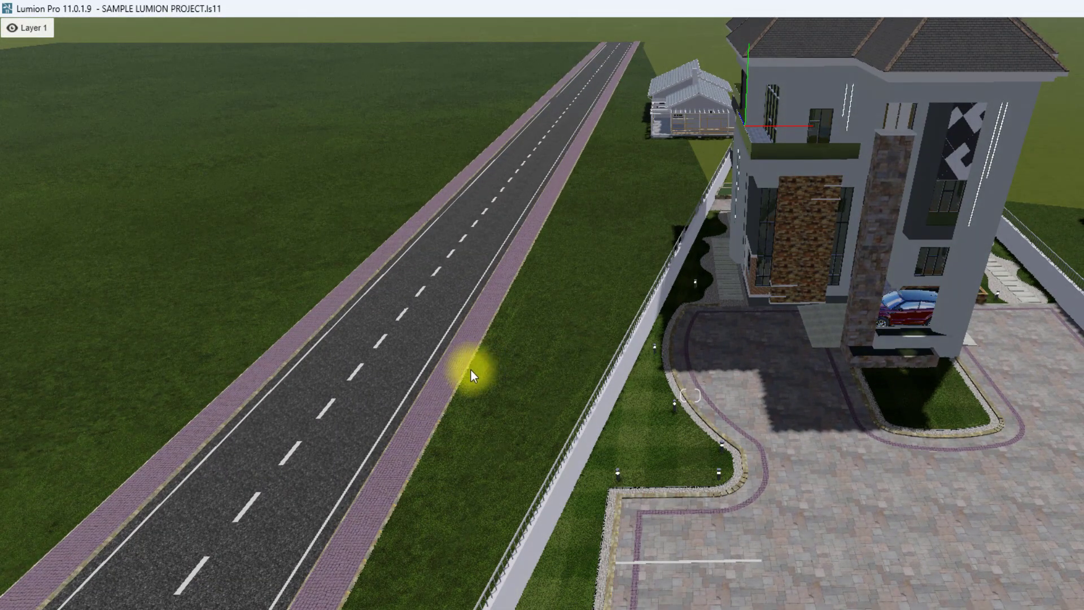
mouse_move(49, 382)
click(100, 134)
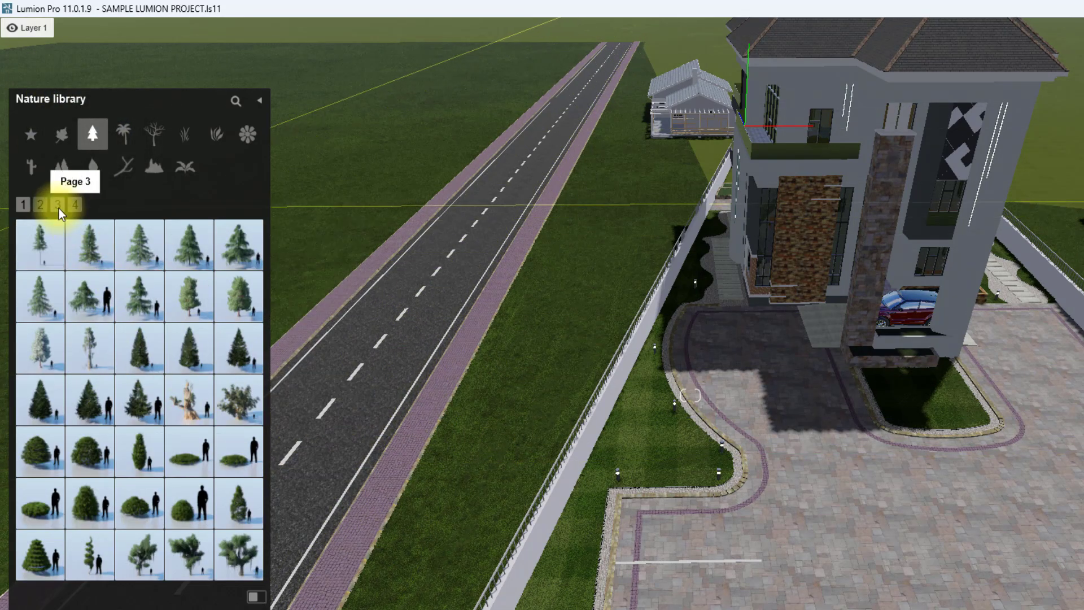
click(75, 204)
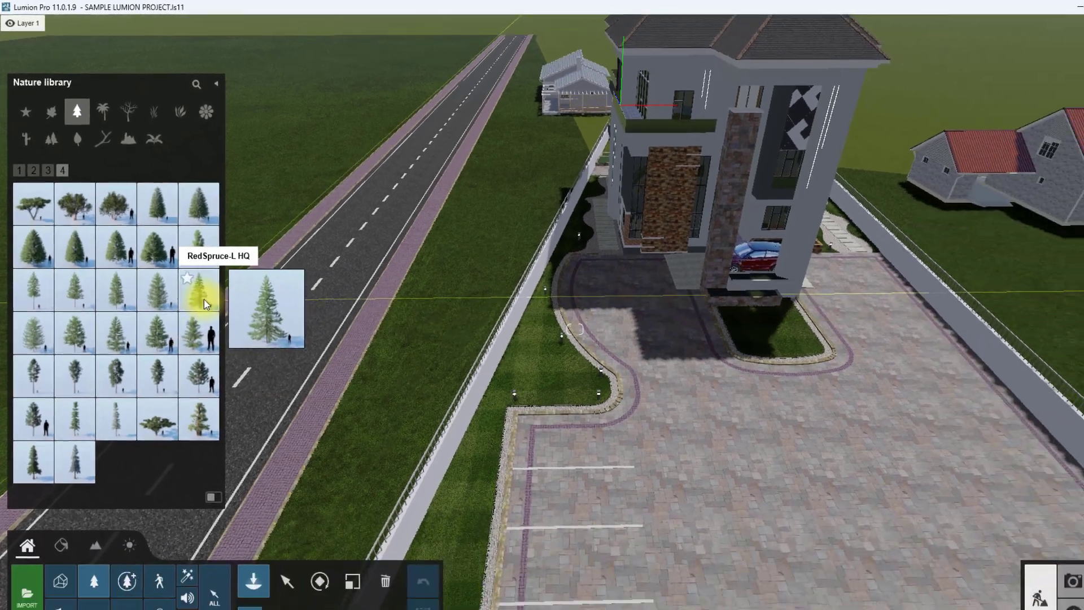
click(249, 358)
click(489, 458)
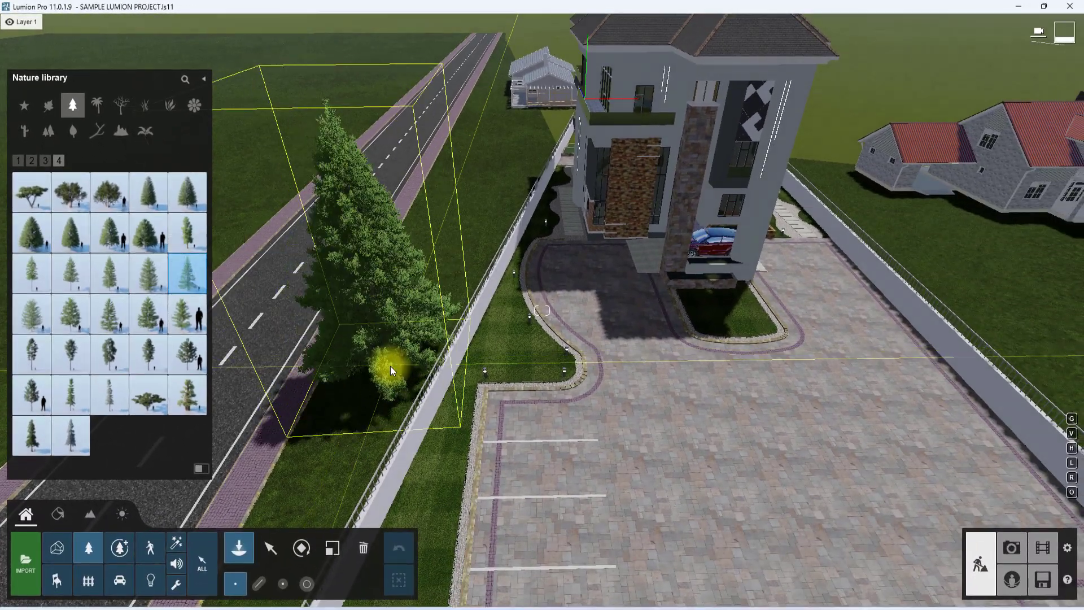
scroll(344, 375, down, 1)
click(453, 326)
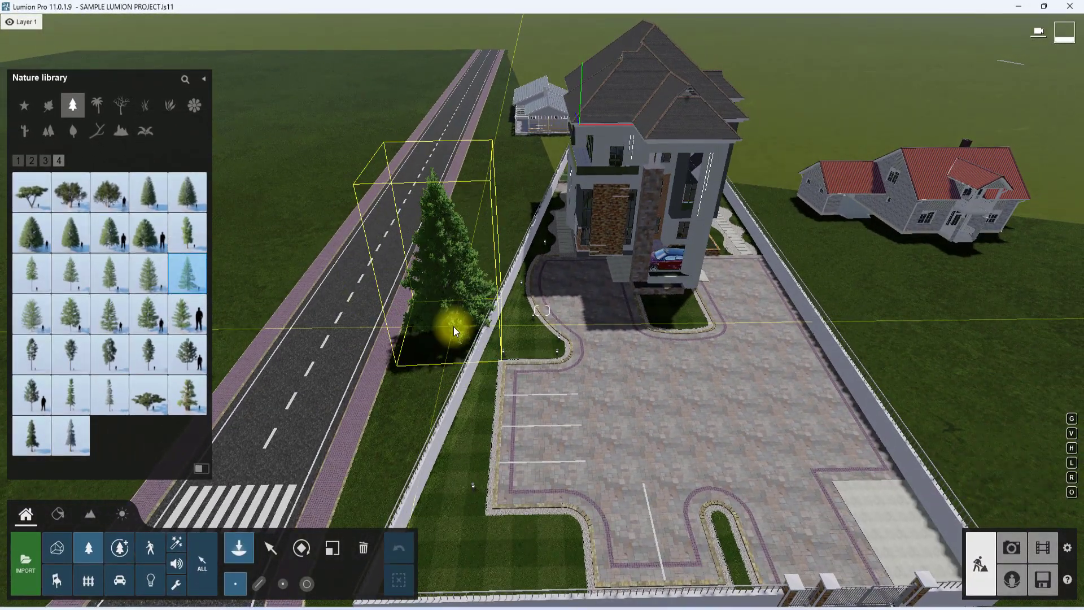
drag(509, 267, 380, 446)
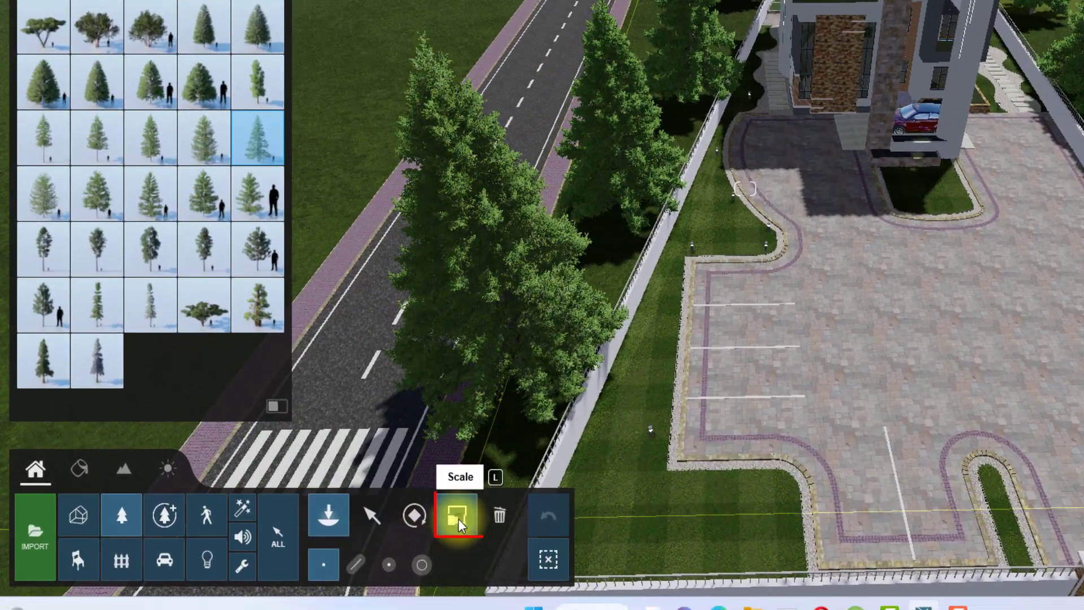
Step: Scale down the spruces on both sides of the compound and check them from the Photo 1 camera
click(458, 520)
drag(524, 379, 630, 247)
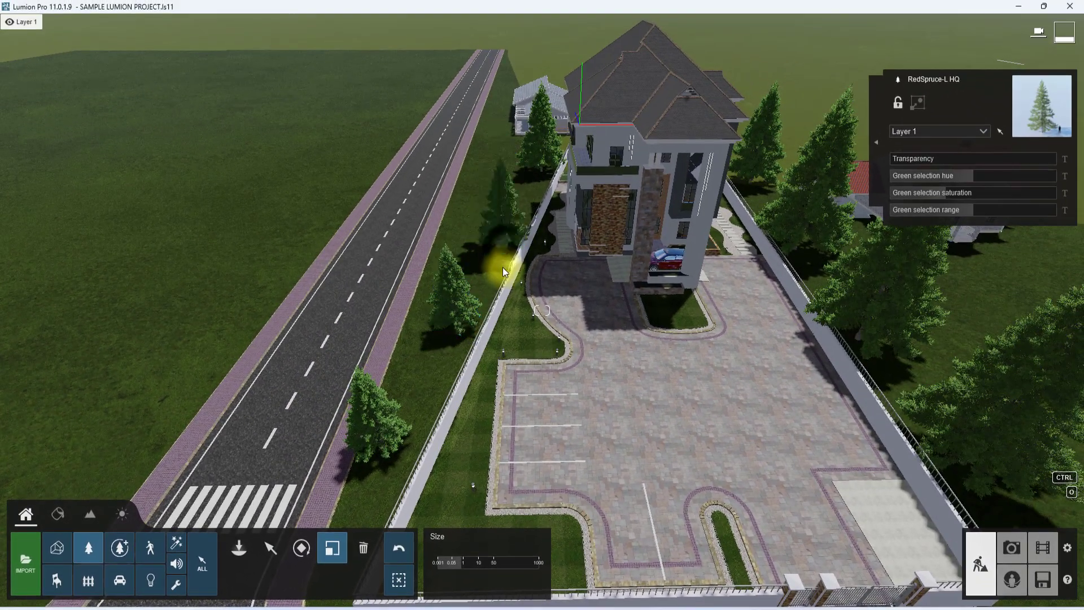
drag(503, 267, 864, 367)
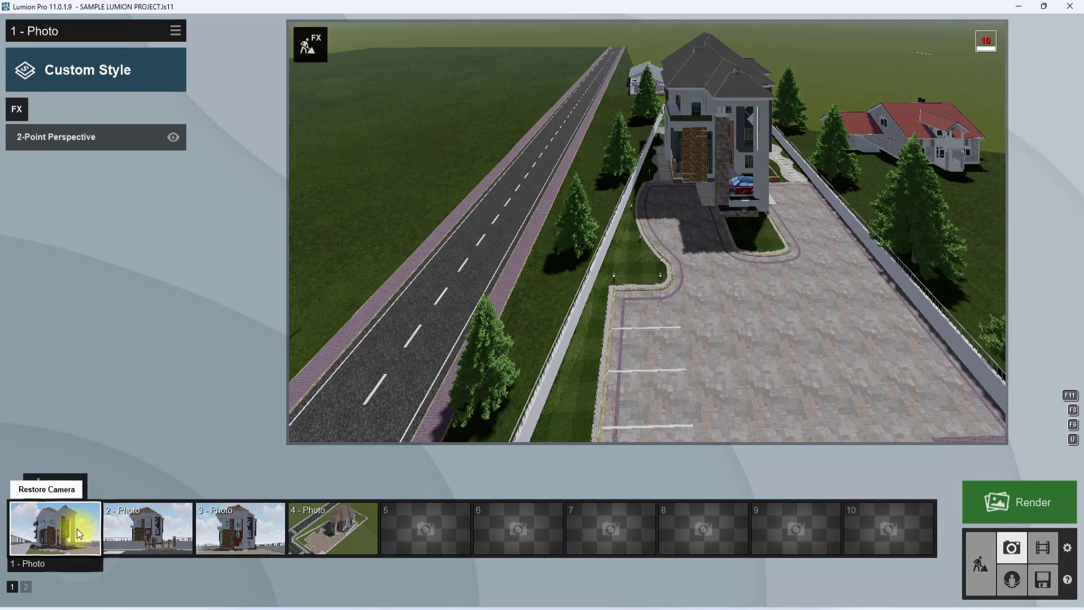
click(77, 529)
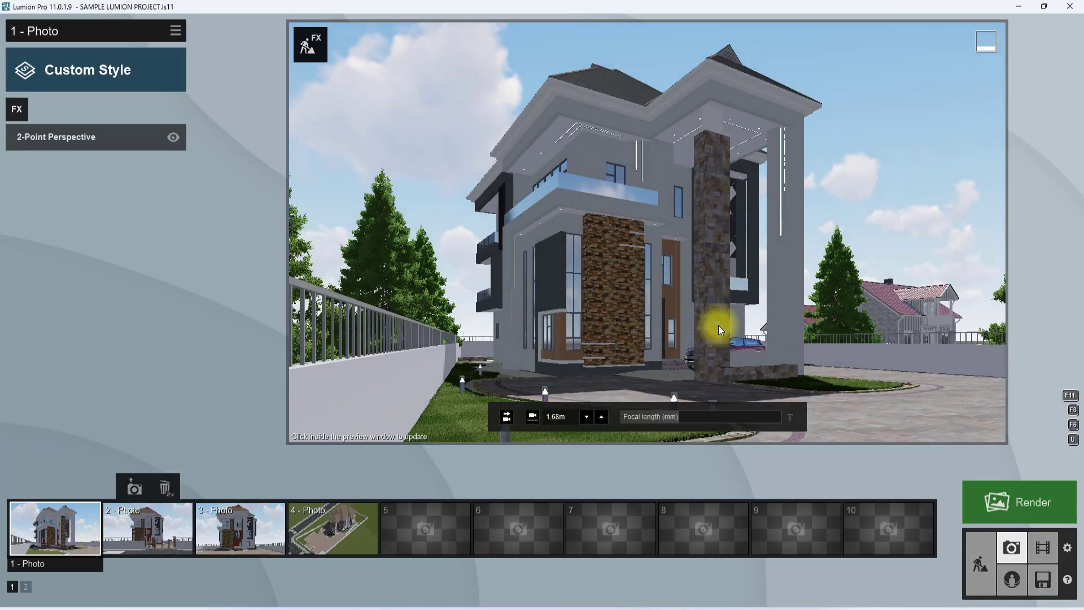
Step: Place the imported OVERHEAD TANK model at the rear corner of the compound behind the house
click(982, 562)
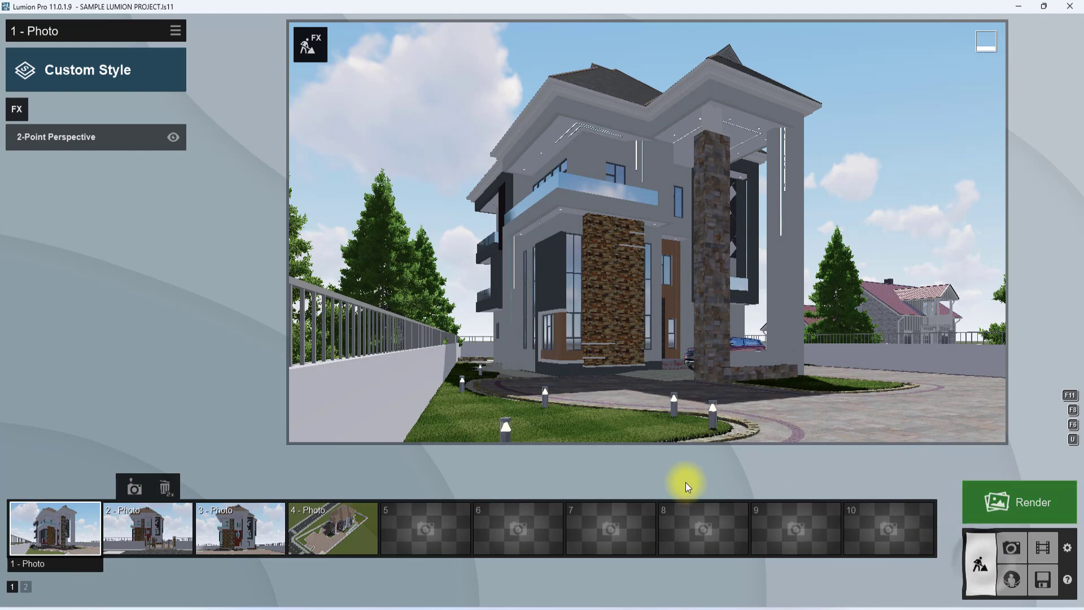
key(w)
right_drag(442, 412, 362, 407)
key(w)
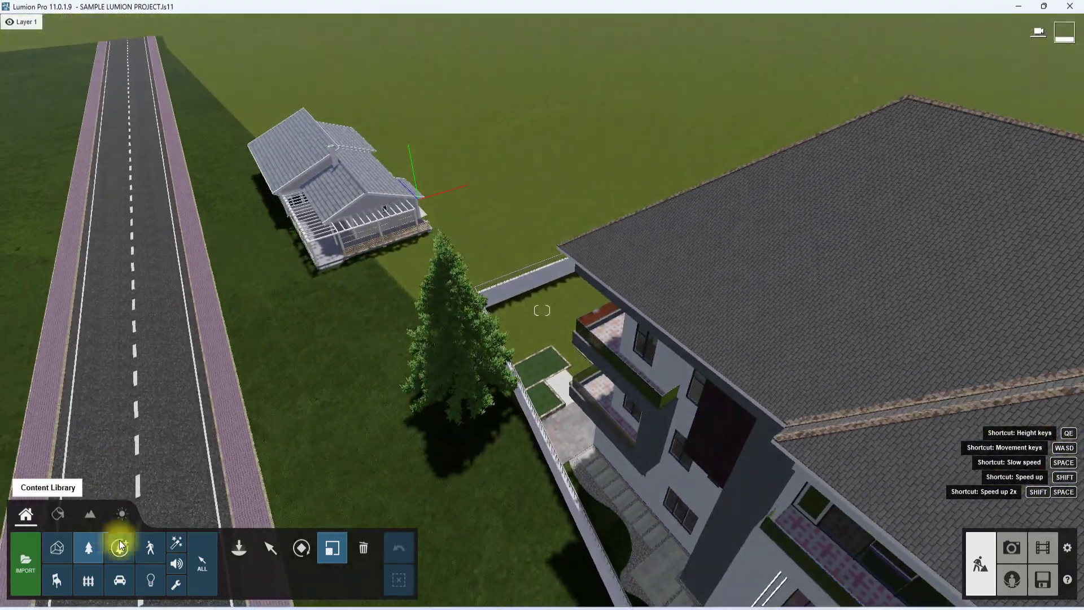
click(63, 553)
click(242, 554)
click(191, 491)
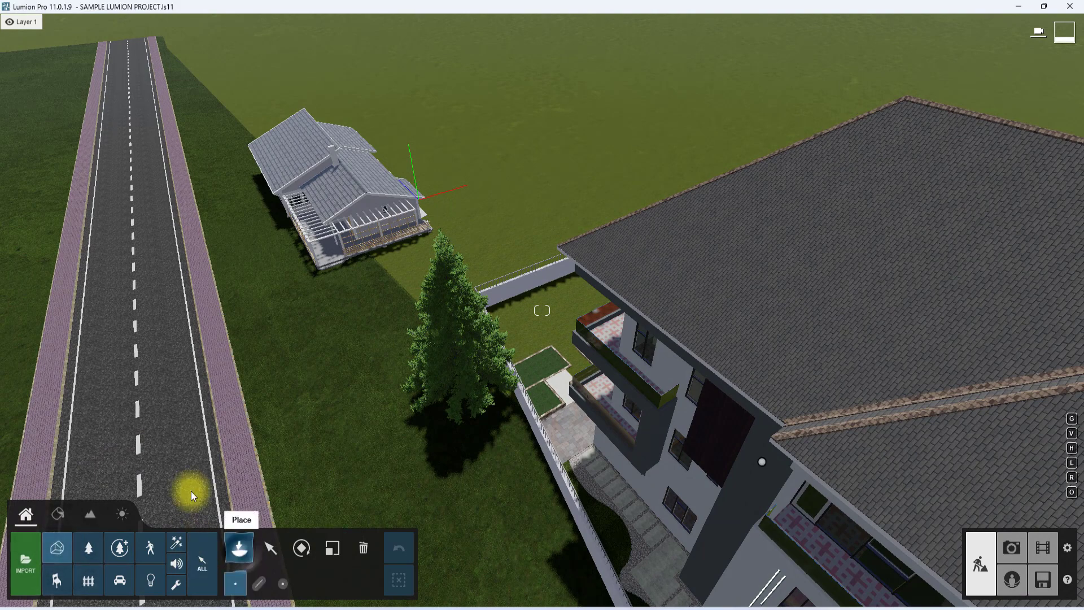
click(29, 333)
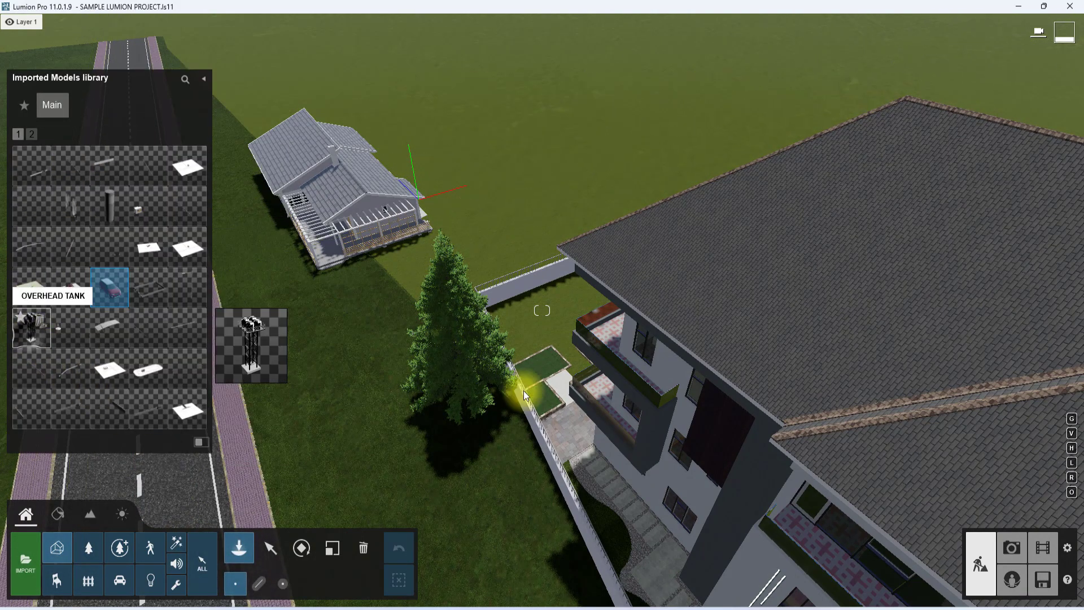
click(522, 325)
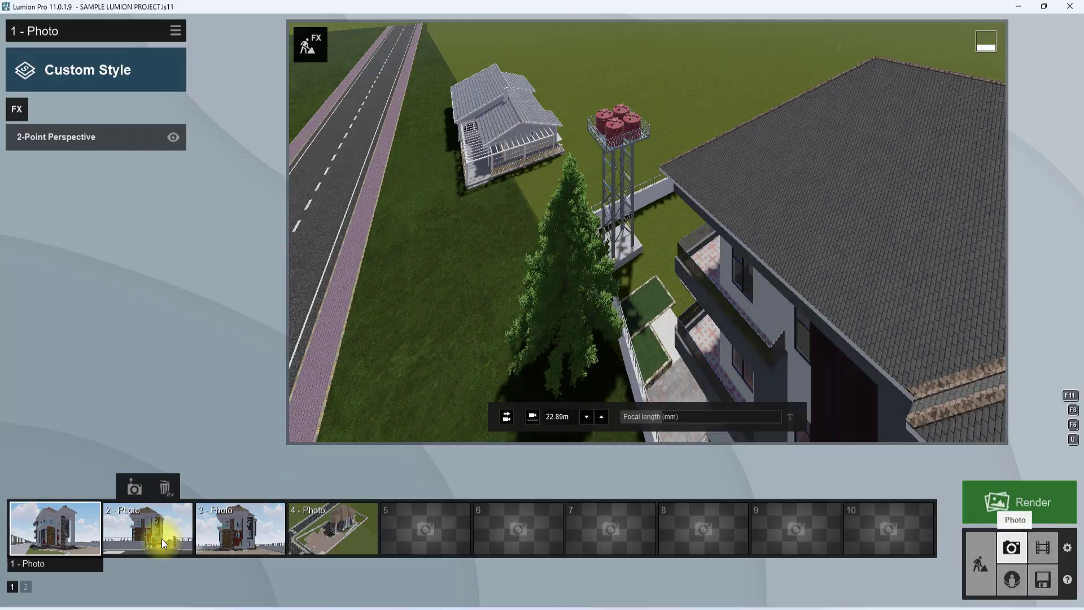
Step: Examine the overhead tank and the roadside surroundings, checking the composition from the Photo 1 camera
click(60, 544)
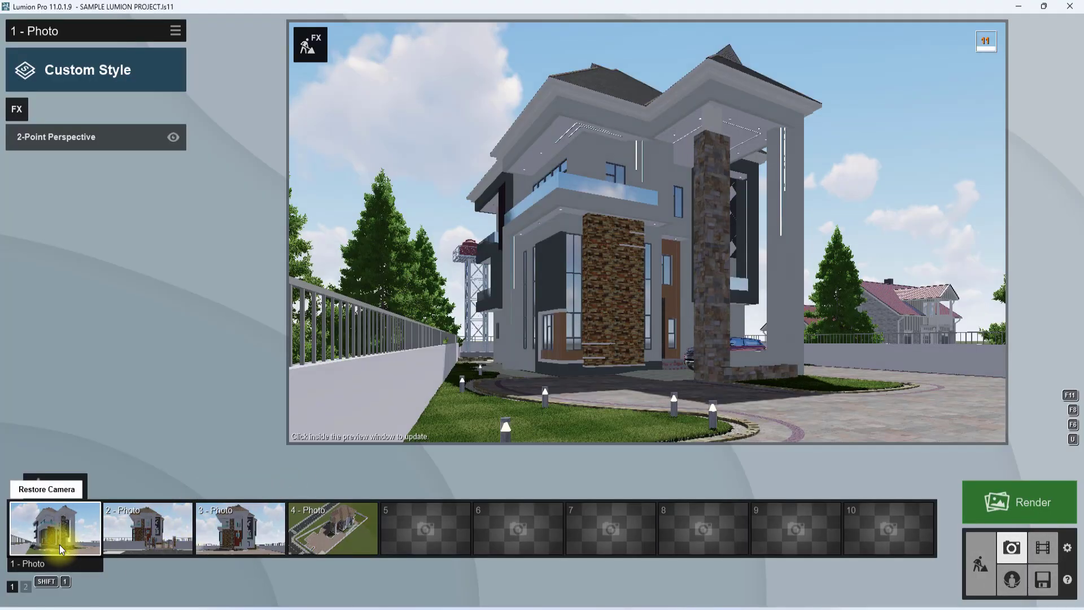
click(1045, 582)
click(542, 319)
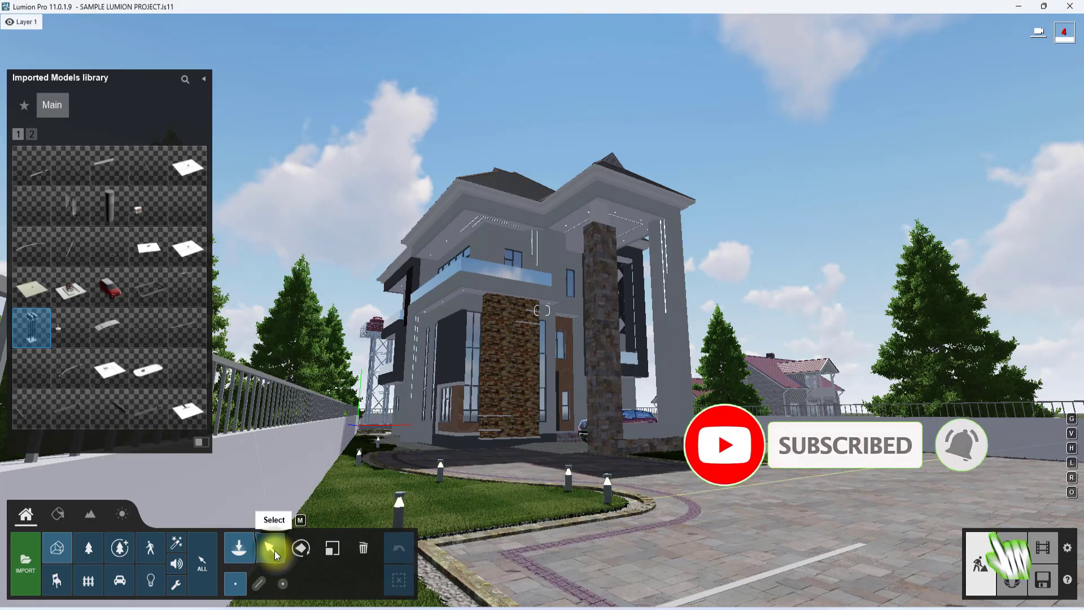
click(267, 552)
key(w)
right_drag(338, 429, 564, 507)
click(1009, 551)
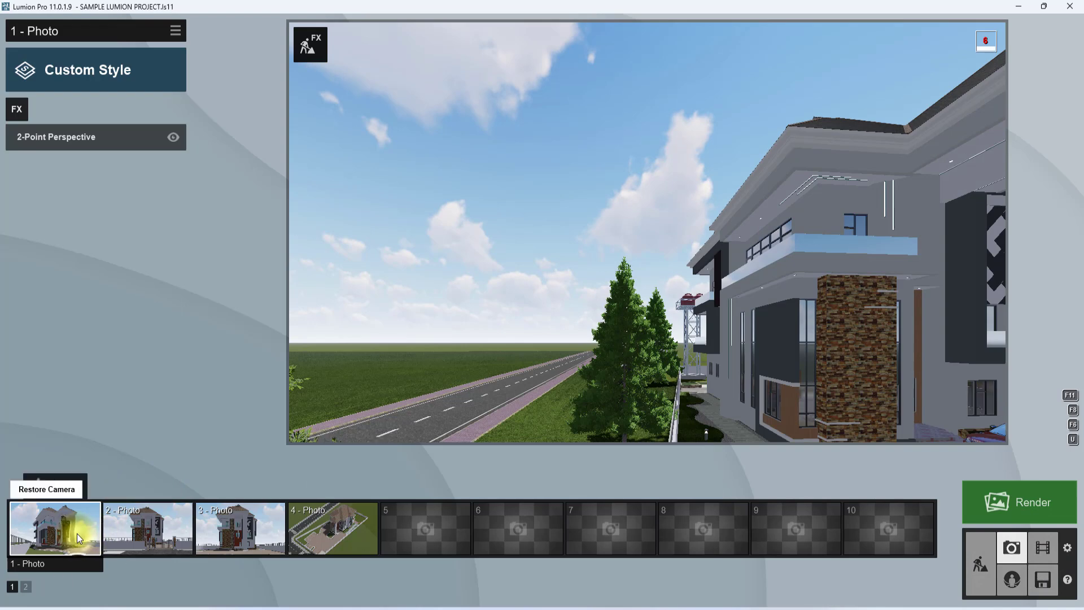
click(77, 533)
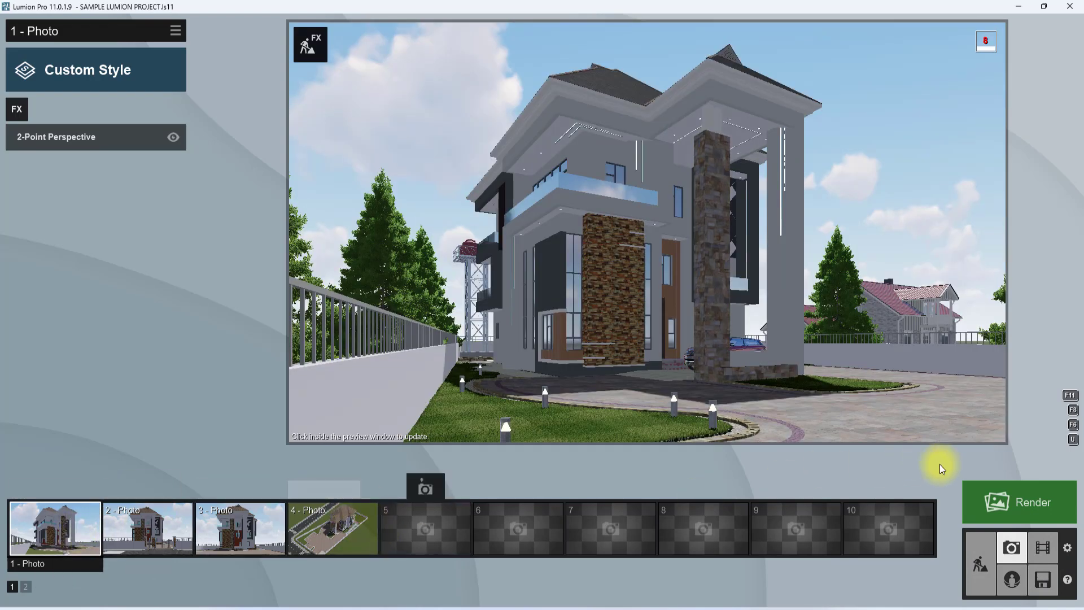
Step: Return from the photo view to scene editing, with the compound seen from above, and open the Nature library for placing
click(978, 562)
key(w)
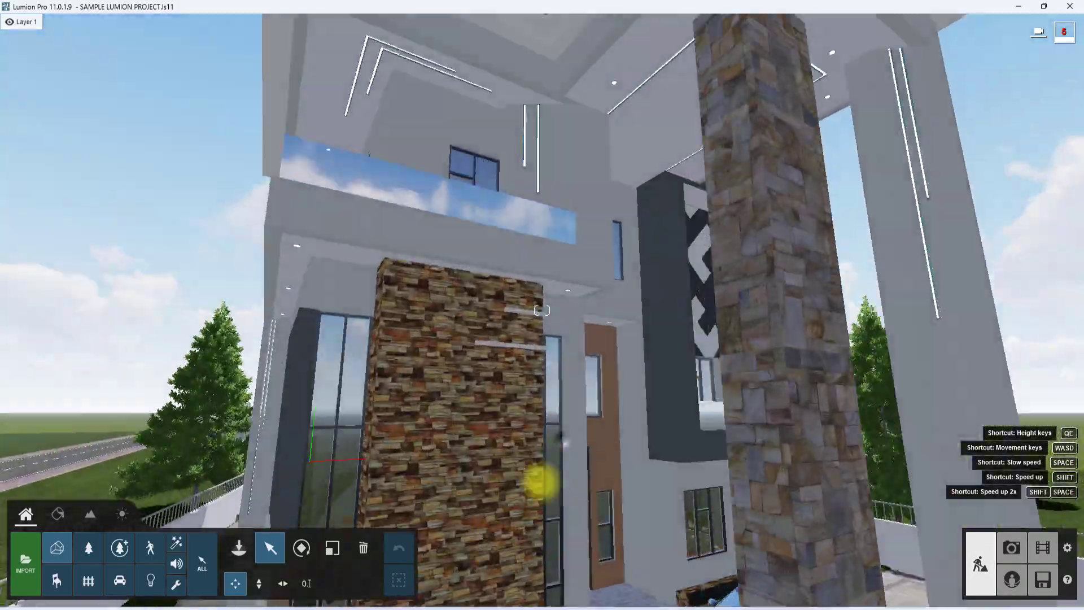
right_drag(544, 484, 594, 416)
key(s)
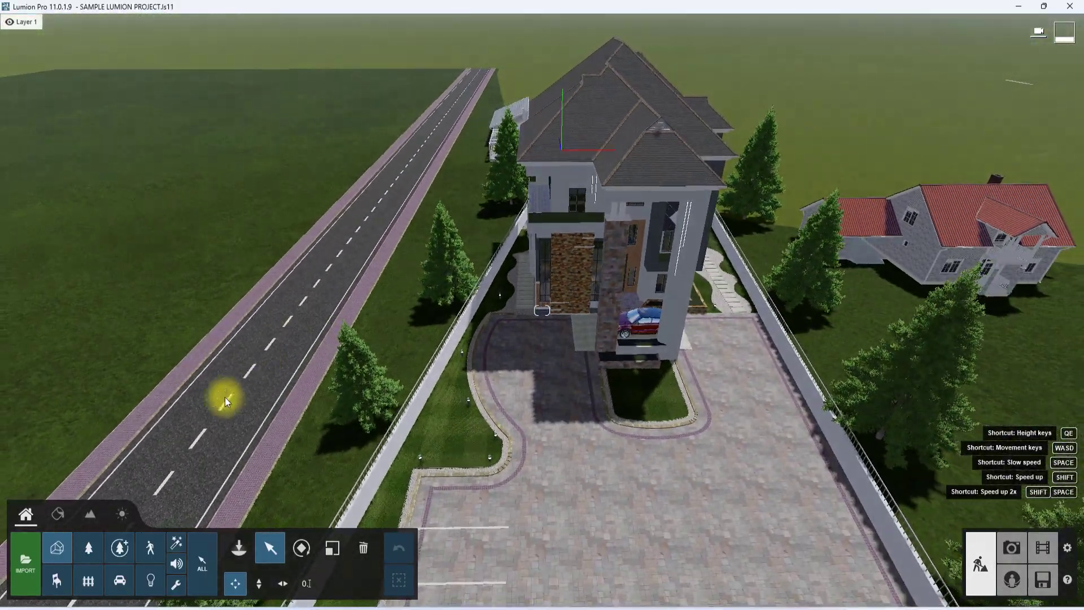
click(87, 546)
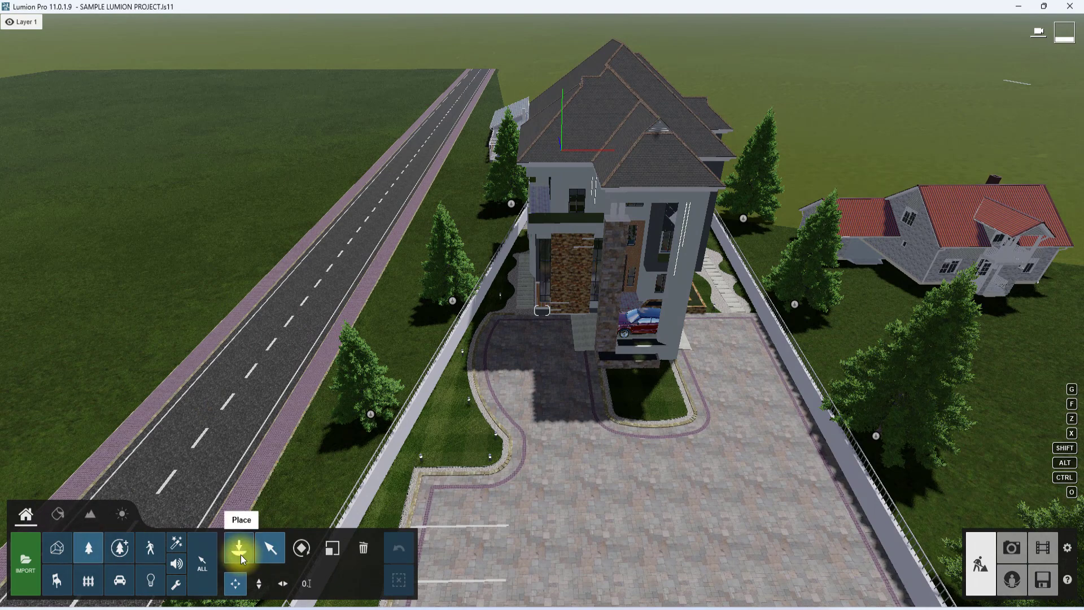
click(240, 554)
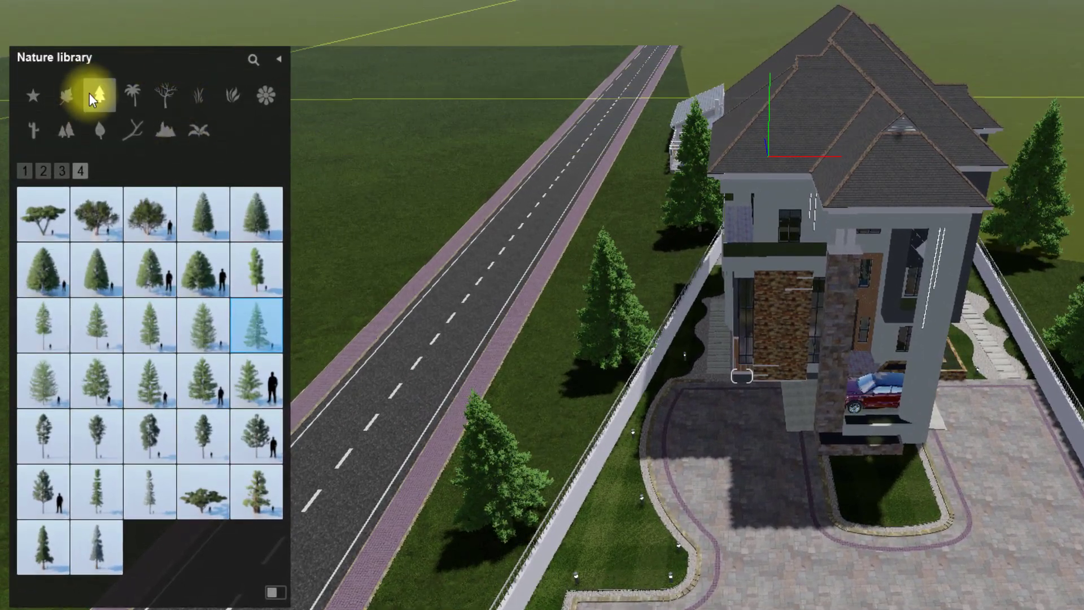
Step: Place a Jacaranda Purple 04 broadleaf tree outside the boundary wall beside the red-roofed neighbouring house
click(64, 96)
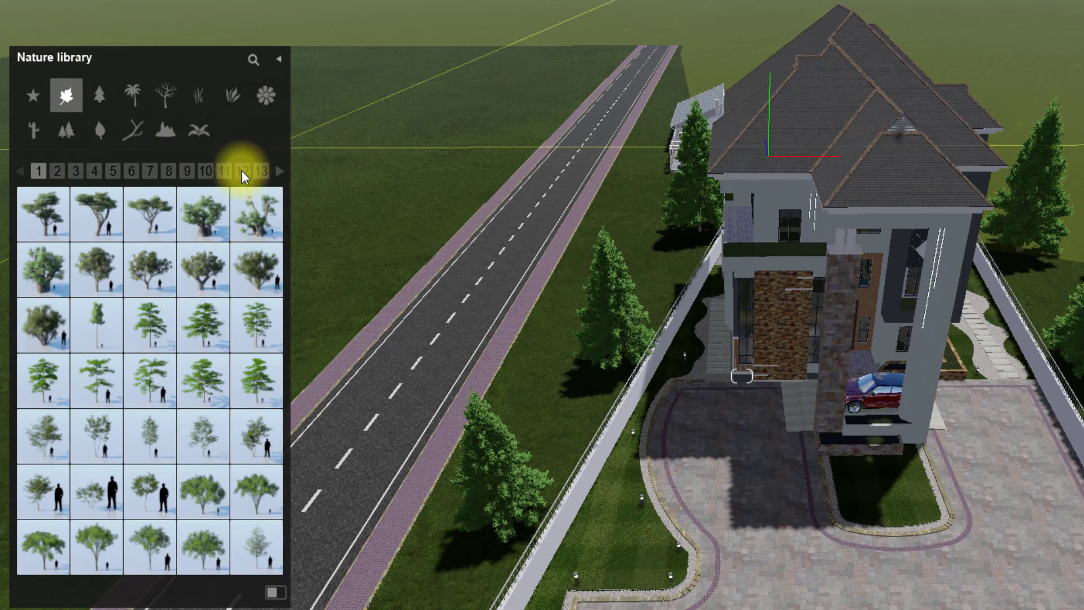
click(225, 174)
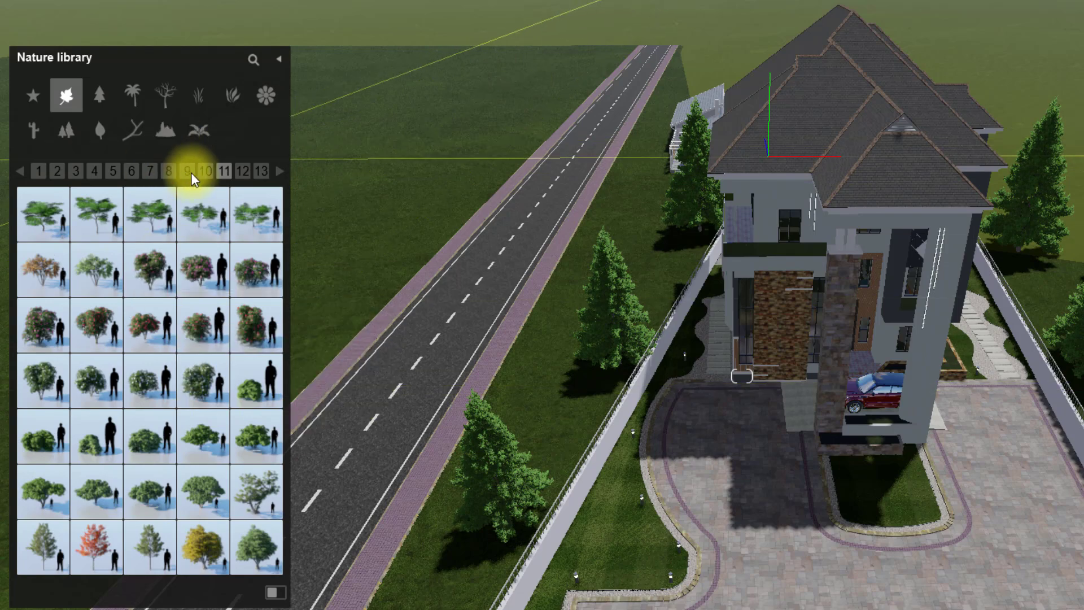
click(204, 171)
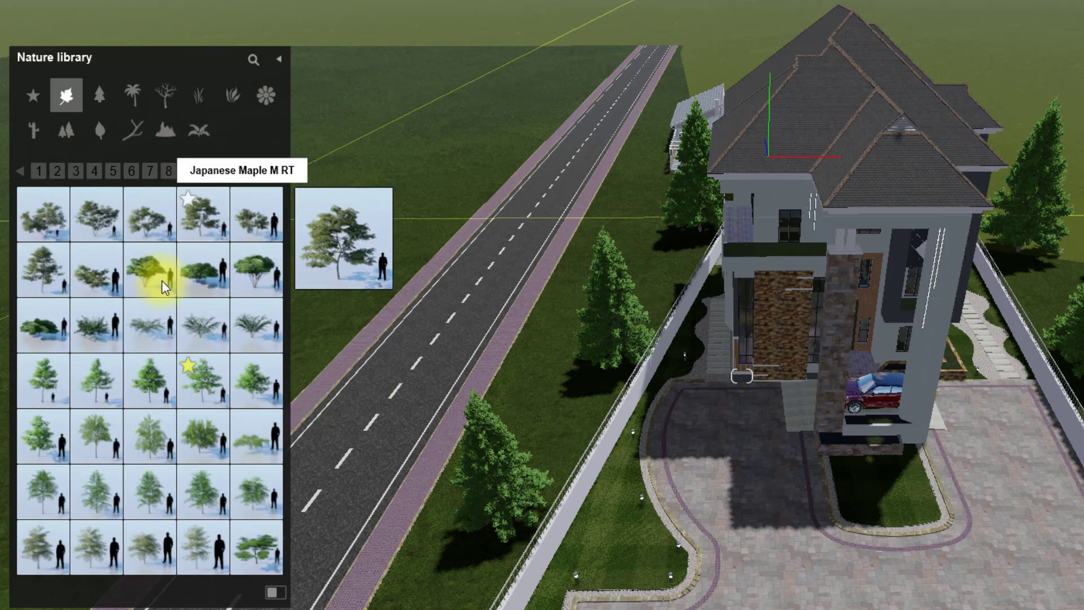
click(186, 172)
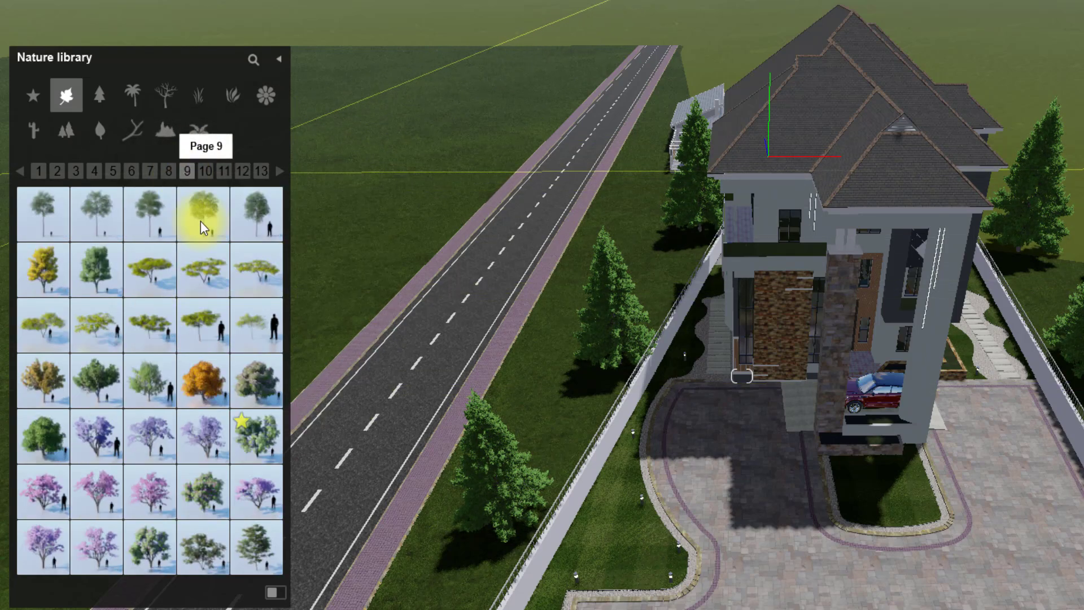
mouse_move(209, 500)
click(150, 546)
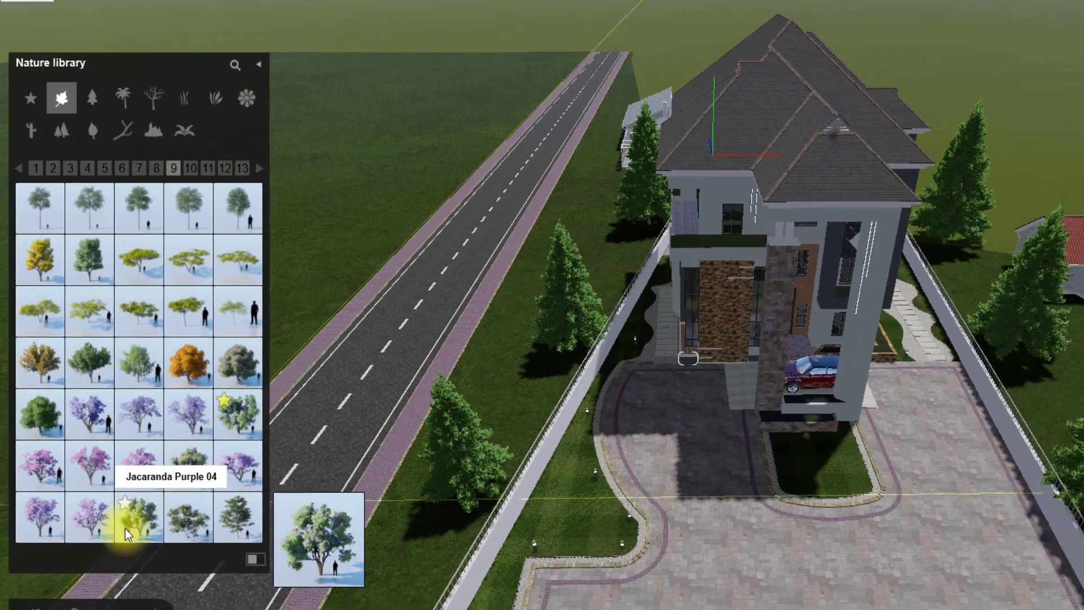
click(1000, 343)
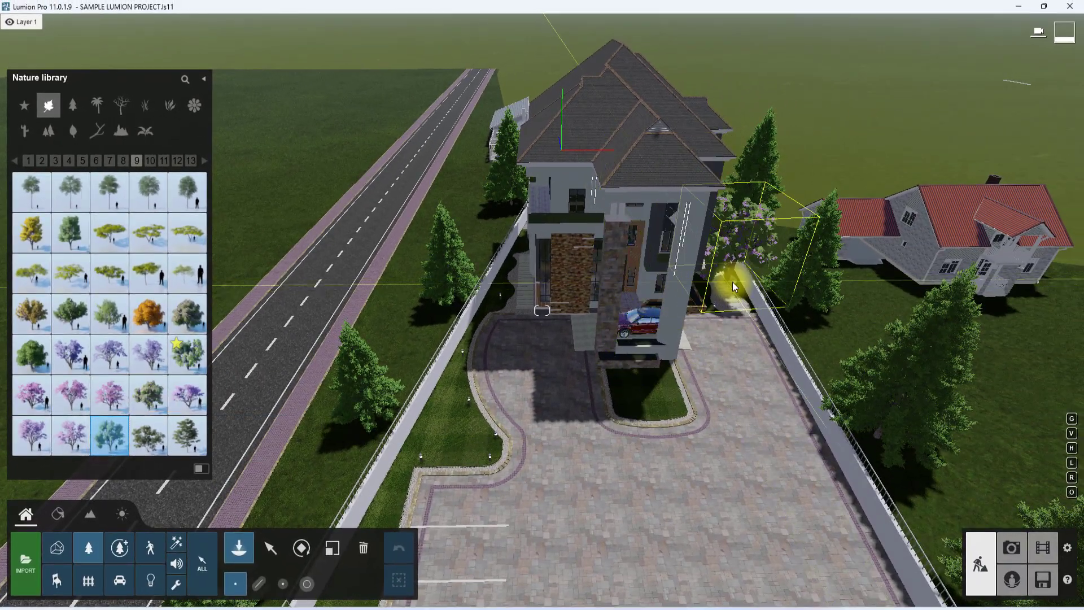
right_drag(733, 282, 768, 331)
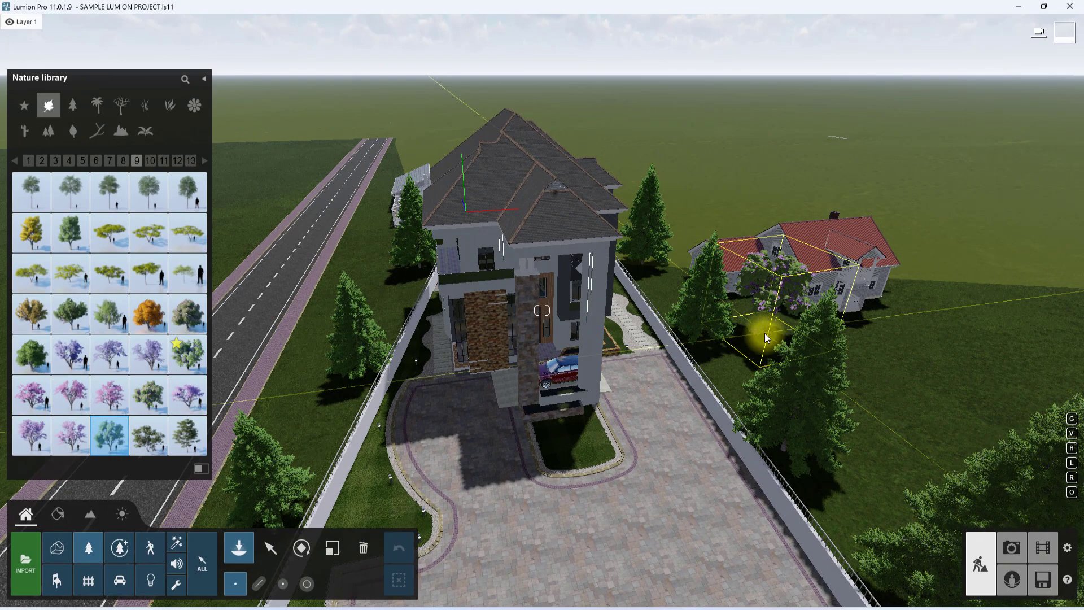
Step: Place Jacaranda Purple 04 trees behind the compound, between the overhead tank and the rear neighbouring house
right_drag(363, 274, 313, 382)
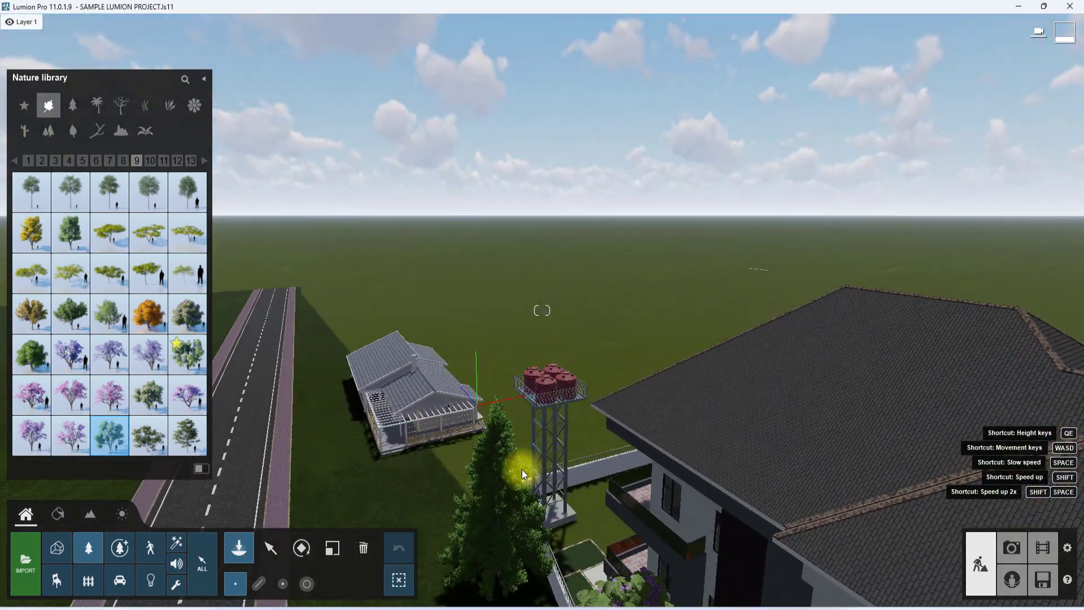
click(493, 465)
key(w)
right_drag(431, 427, 424, 322)
key(s)
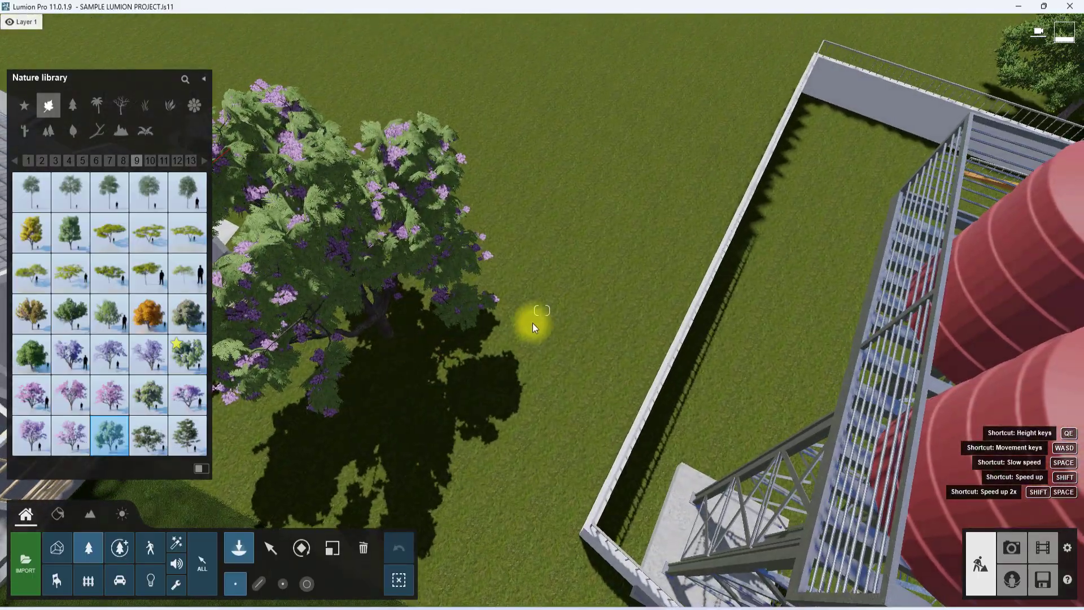
click(533, 323)
Step: Choose the small round bush from page 6 of the Plants category for the compound's lawns
right_drag(525, 334, 385, 476)
key(s)
key(s)
key(w)
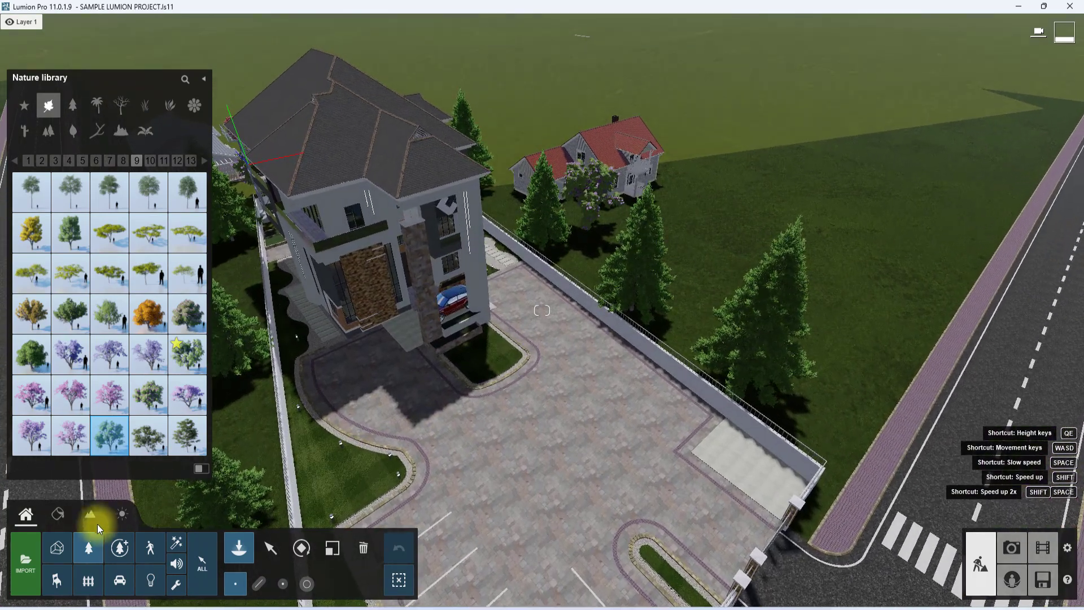
click(193, 161)
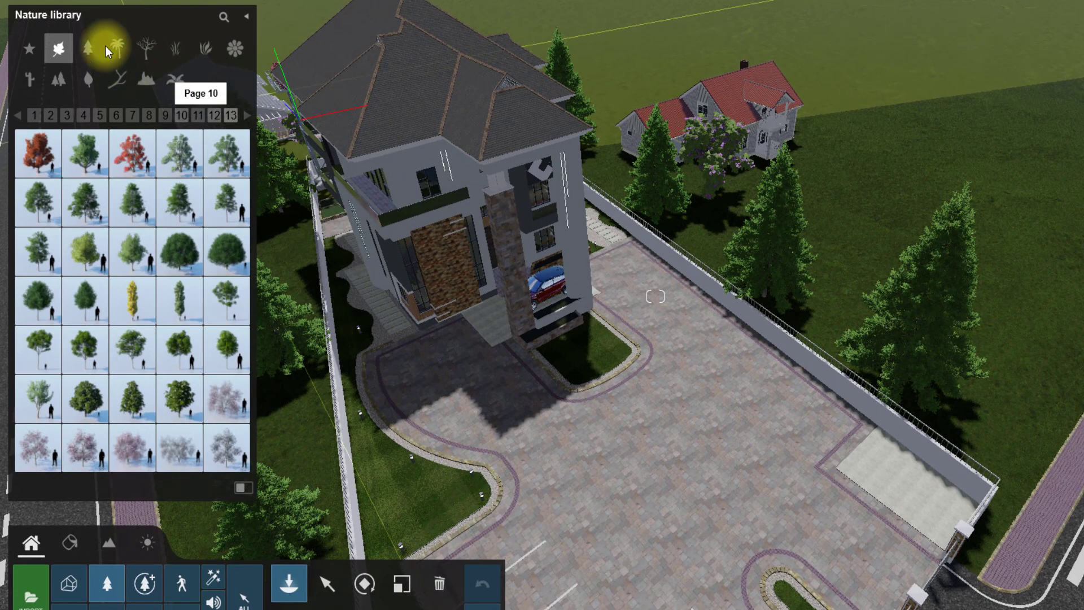
click(201, 52)
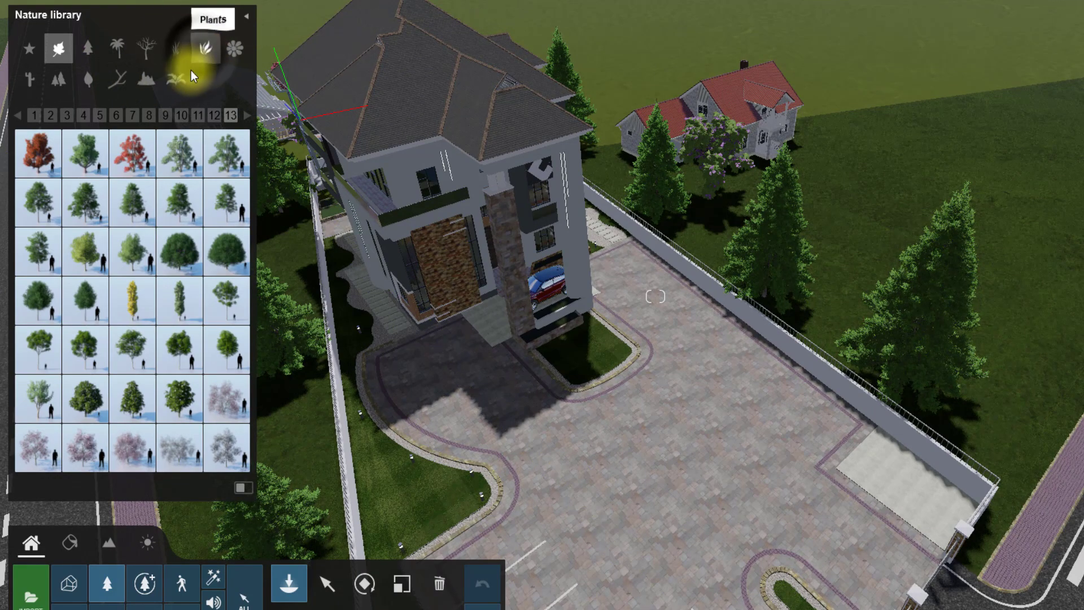
click(105, 115)
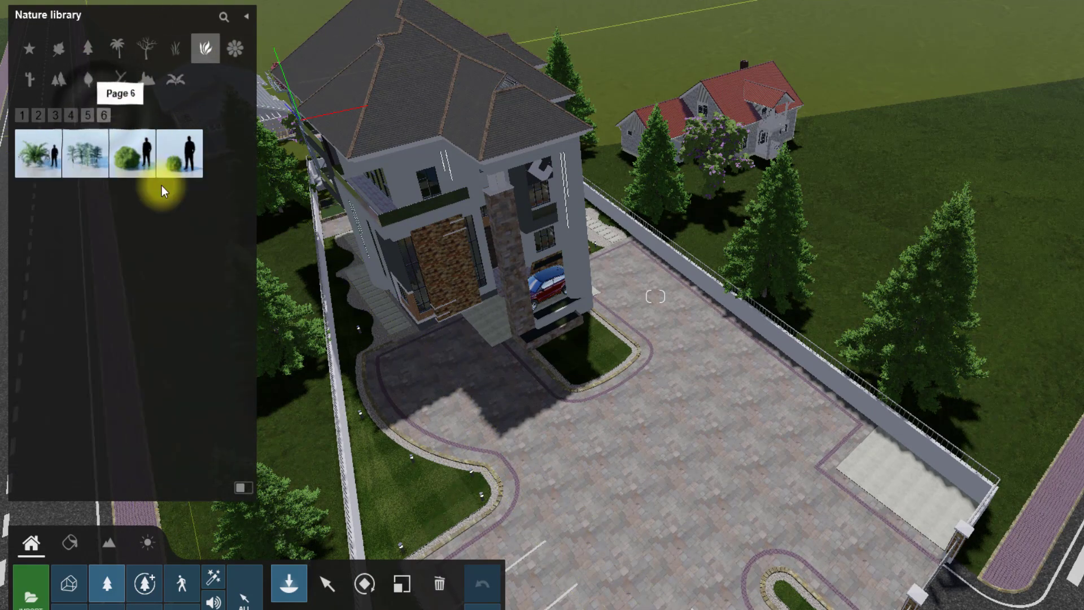
click(175, 158)
Step: Place the small round bushes at intervals along the lawn strip beside the roadside wall, down to the front corner lawn
right_drag(474, 323, 414, 243)
key(w)
key(s)
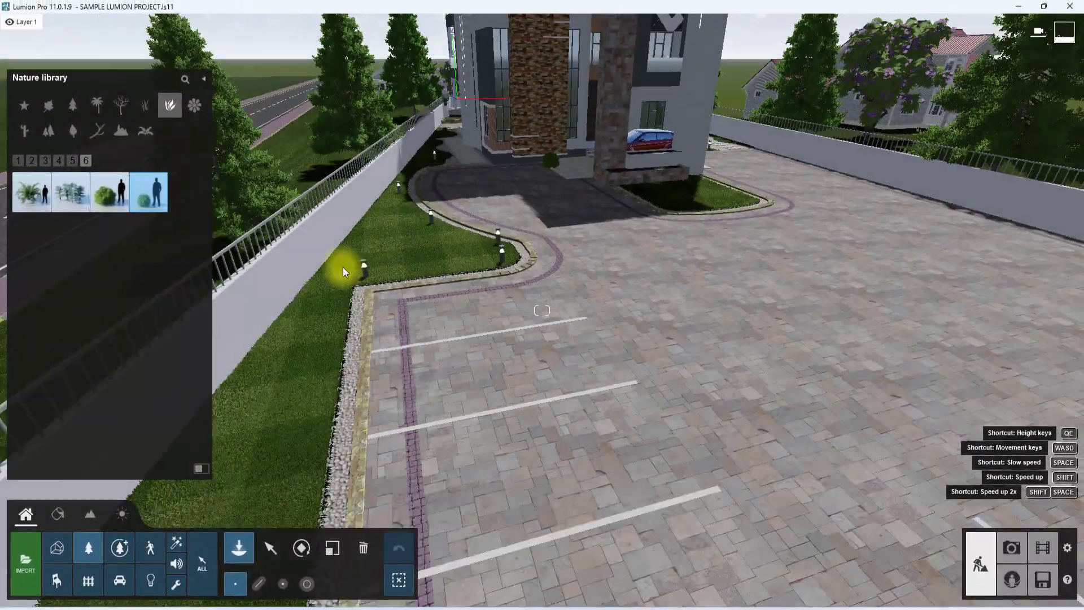
scroll(343, 266, down, 3)
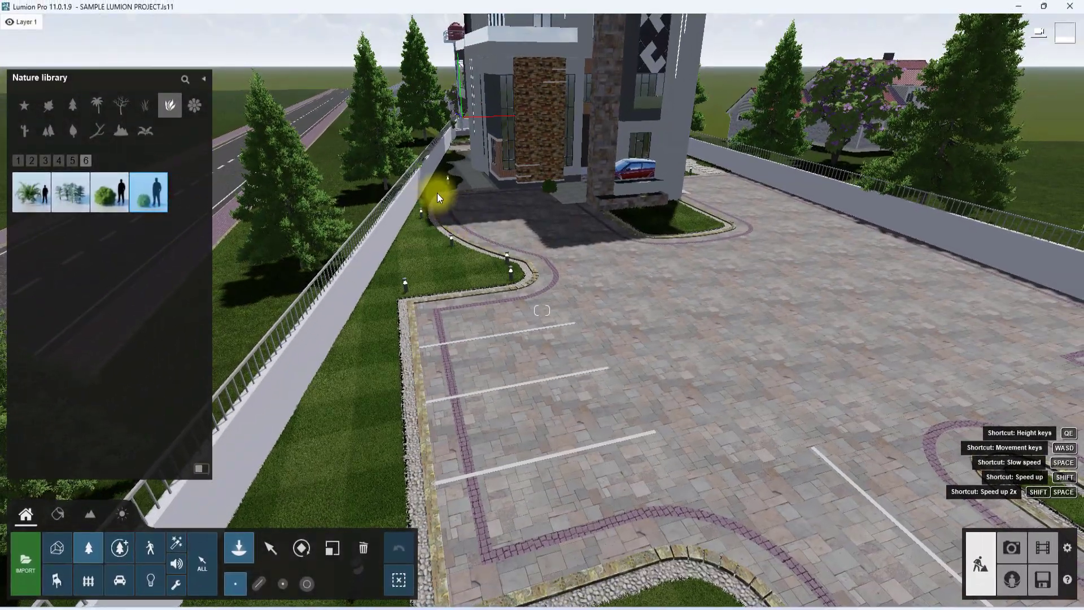
click(442, 188)
click(422, 229)
click(437, 251)
click(476, 262)
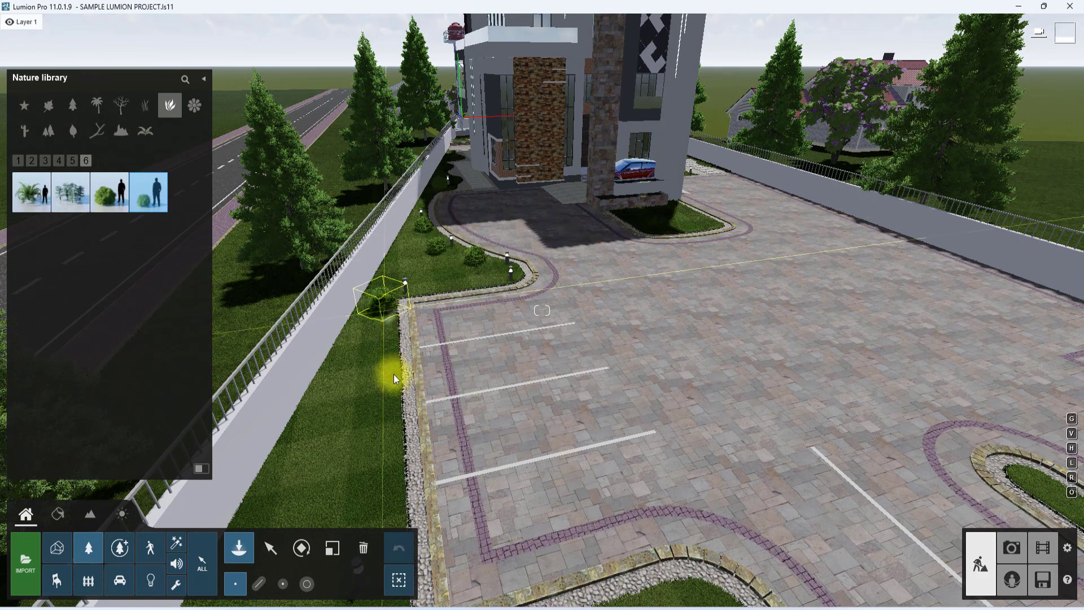
scroll(387, 395, down, 5)
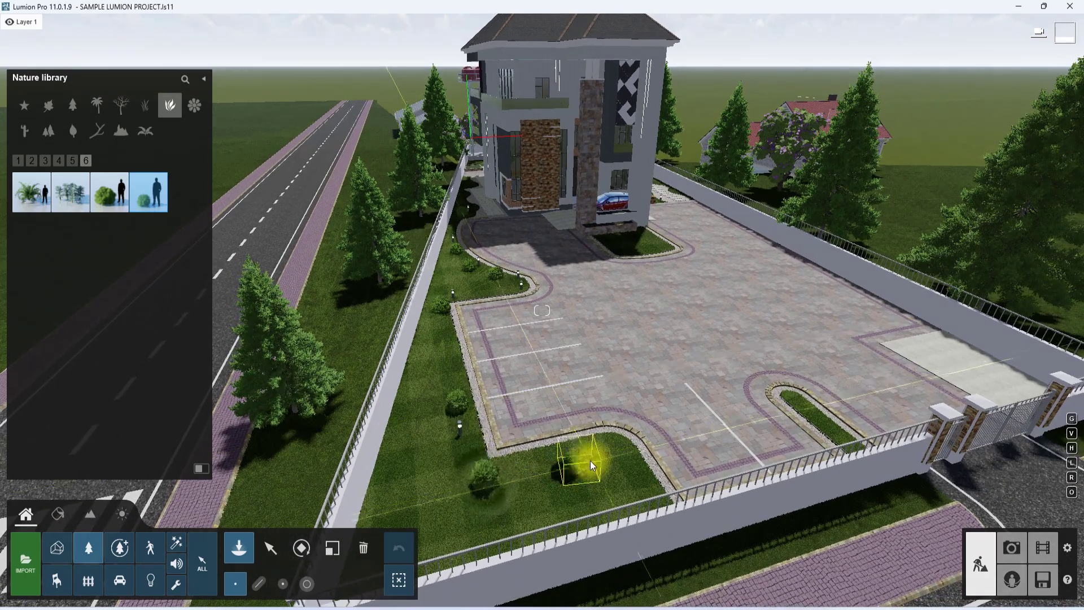
Step: Place pink flowering plants from page 1 of the Flower category at the corners of the small lawn by the stone column
right_drag(621, 356, 433, 449)
key(w)
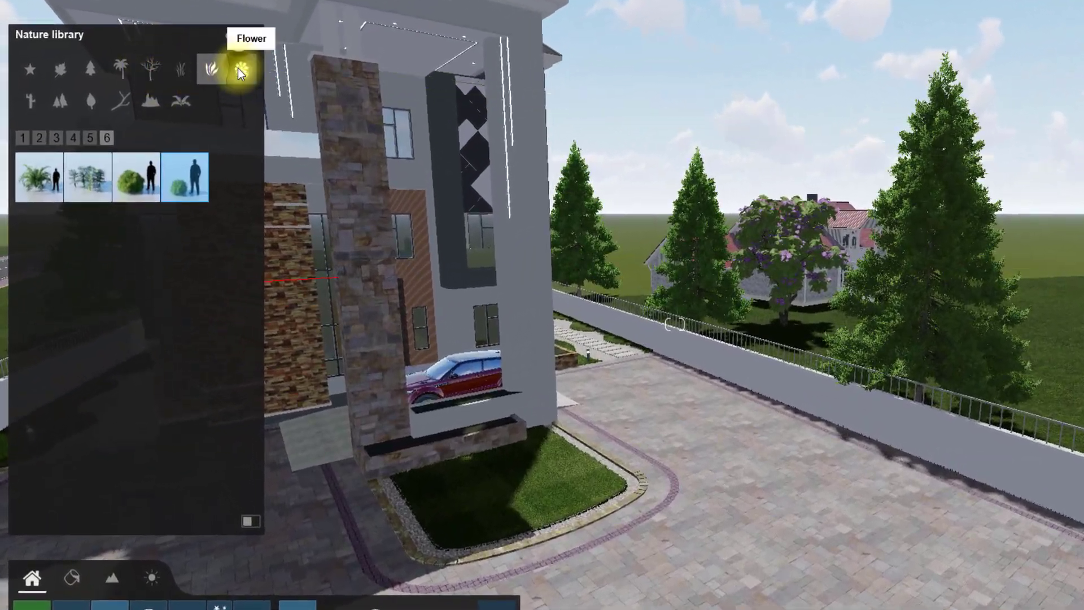
click(241, 70)
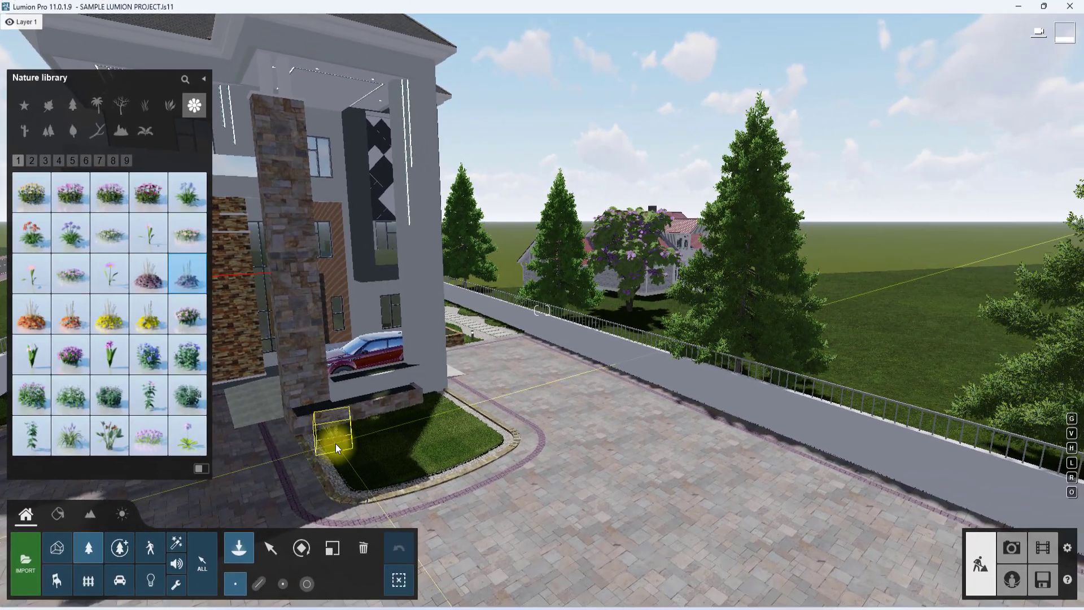
click(335, 443)
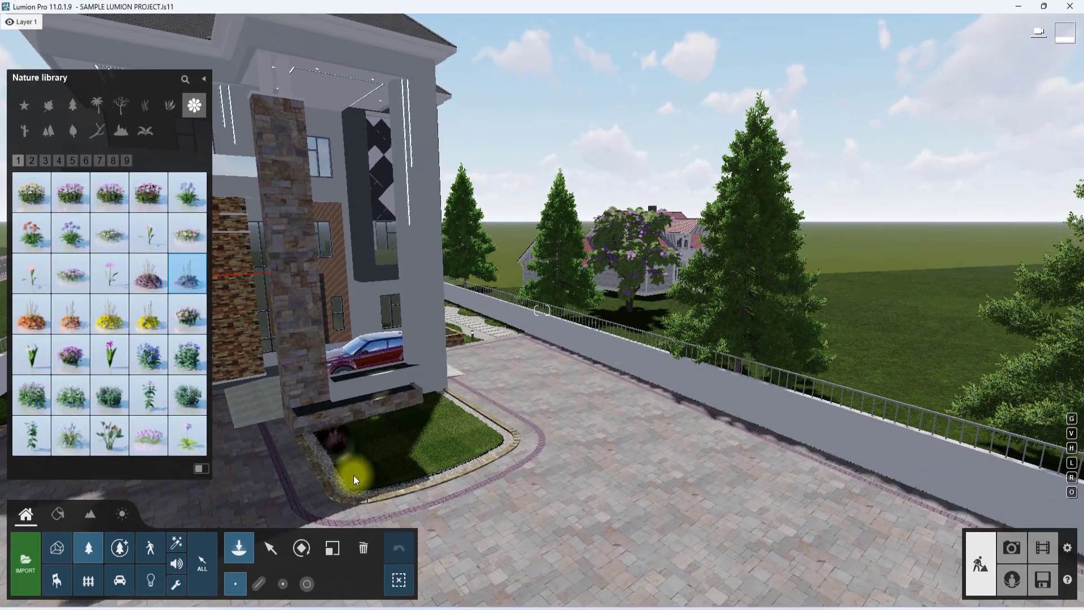
click(367, 482)
click(488, 444)
click(439, 408)
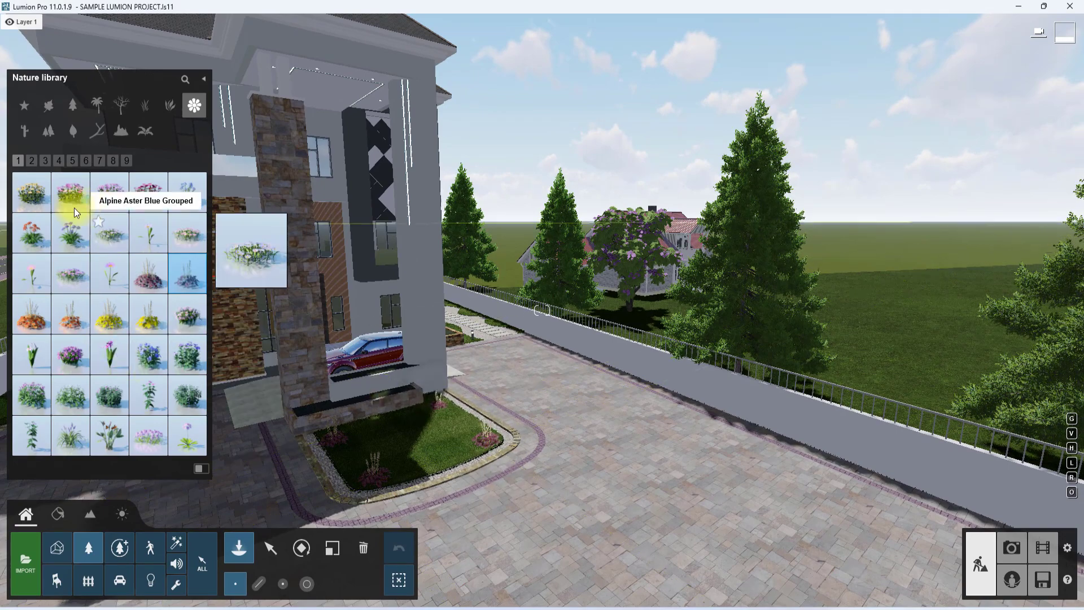
Step: Fill the lower stone planter in front of the car with a row of Bigleaf Periwinkle Purple Grouped flowers
click(413, 371)
right_click(412, 373)
right_click(412, 373)
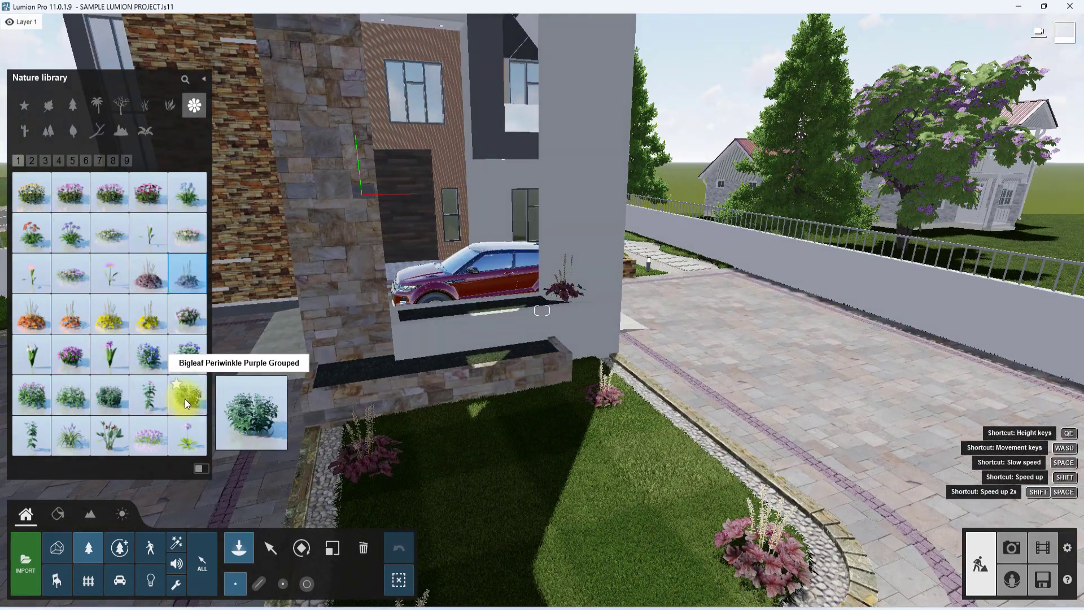
click(187, 402)
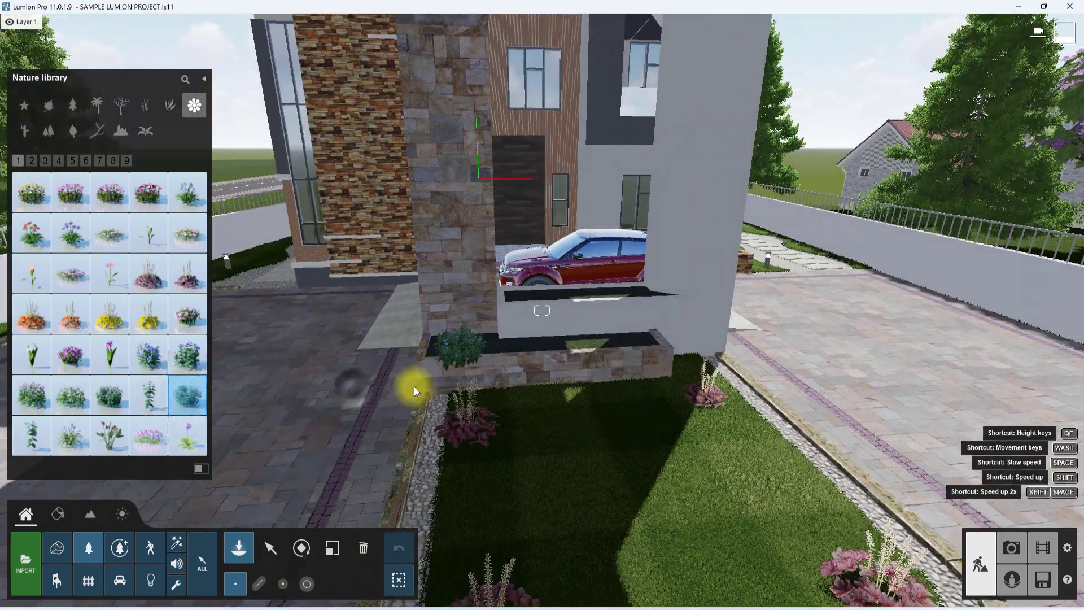
click(457, 389)
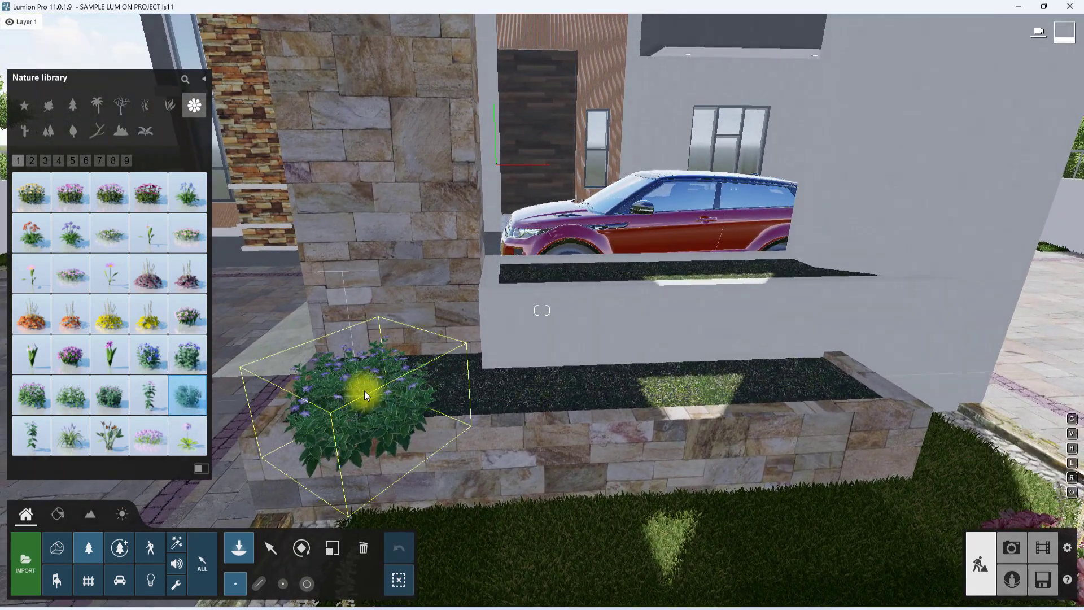
click(364, 399)
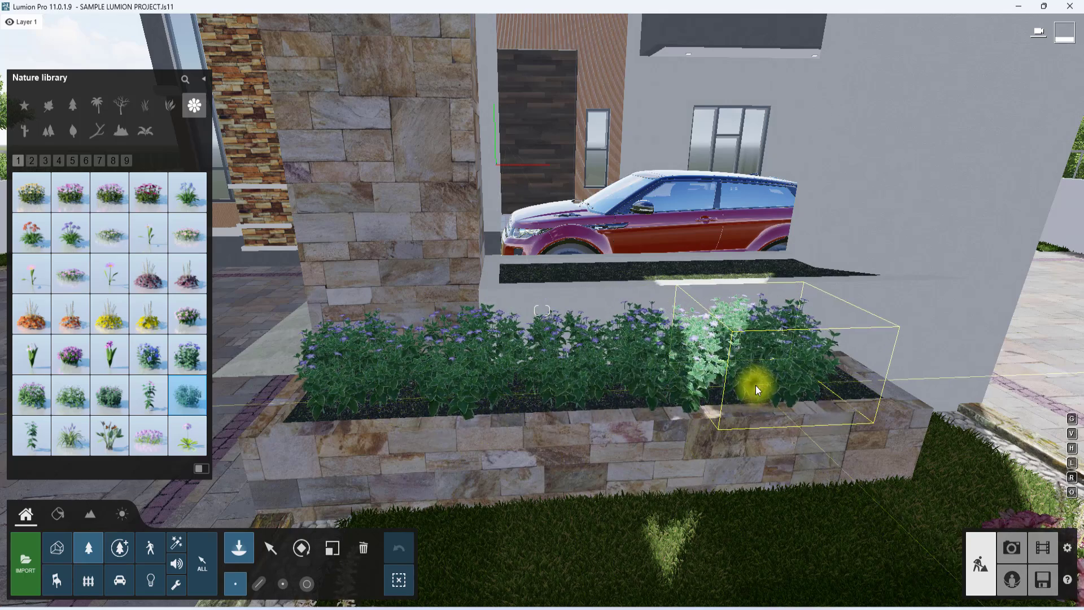
Step: Place a row of Bigleaf Periwinkle Purple Grouped flowers in the upper planter beside the car
right_drag(556, 308, 440, 385)
key(q)
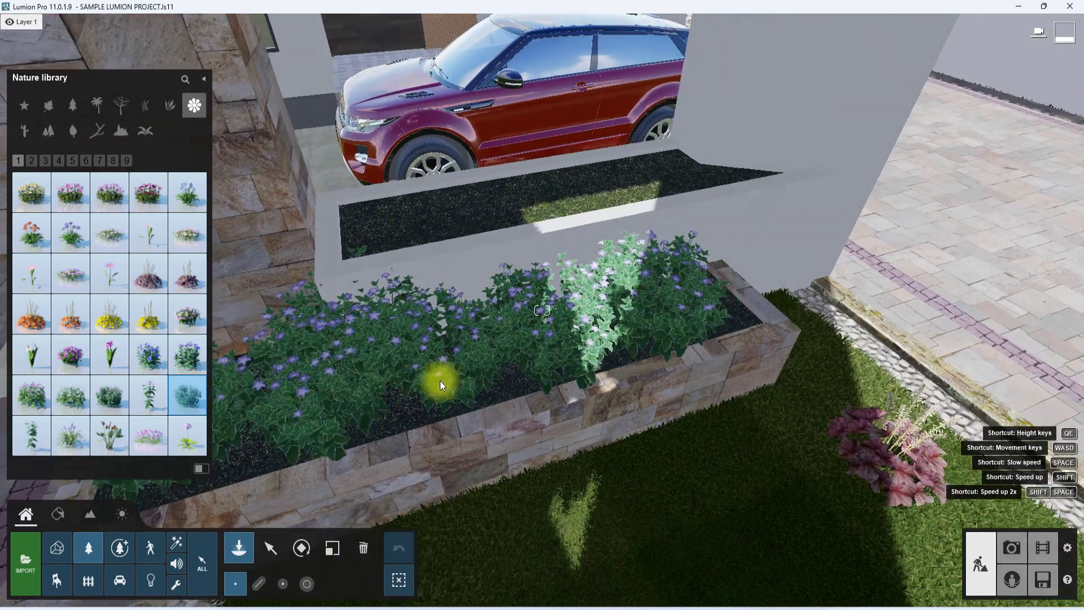
click(376, 248)
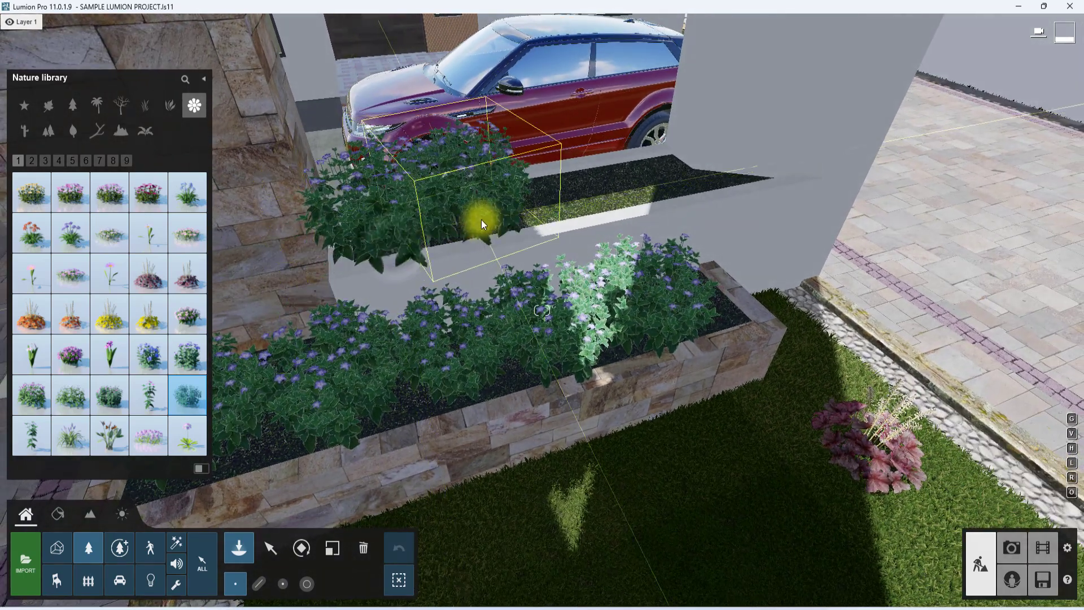
click(581, 194)
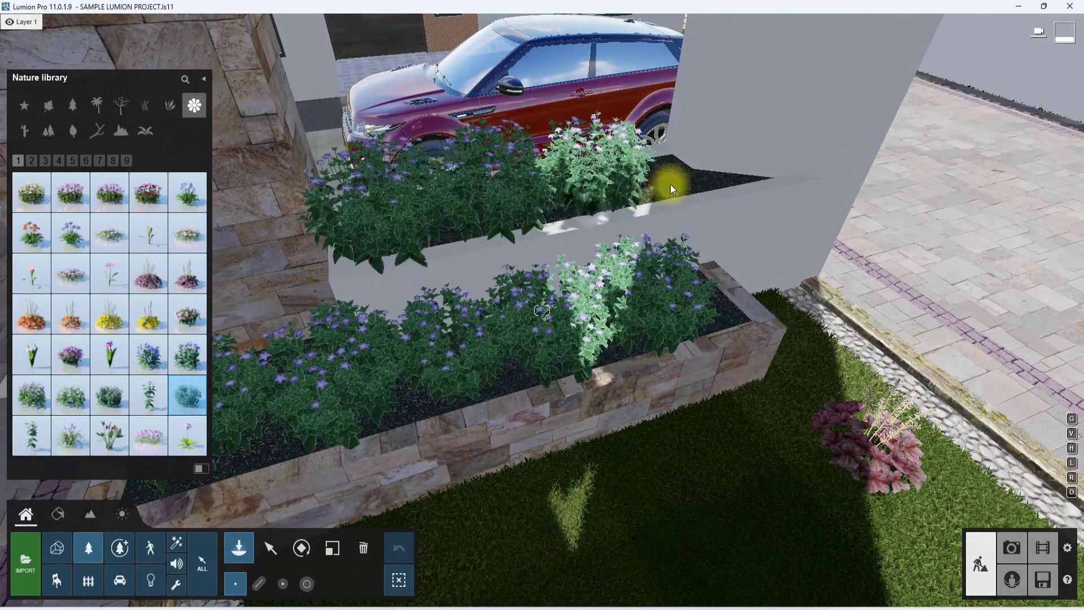
Step: Scale down the Bigleaf Periwinkle flowers in the upper planter
click(332, 547)
click(589, 199)
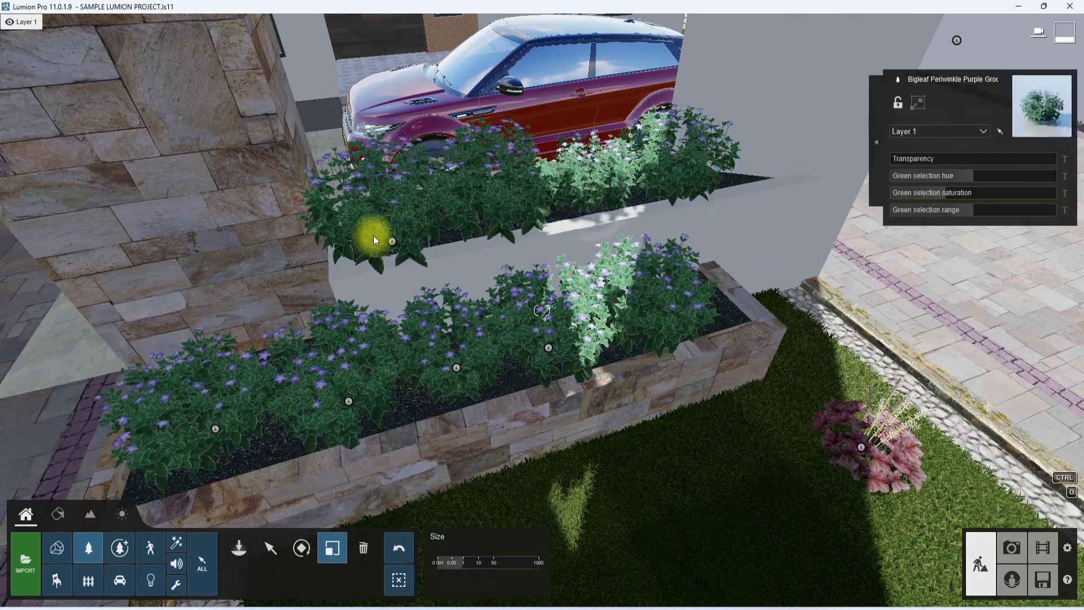
click(391, 244)
Step: Place the imported marble fountain model on the small lawn by the flower planters and scale it down
key(s)
right_drag(392, 250, 316, 384)
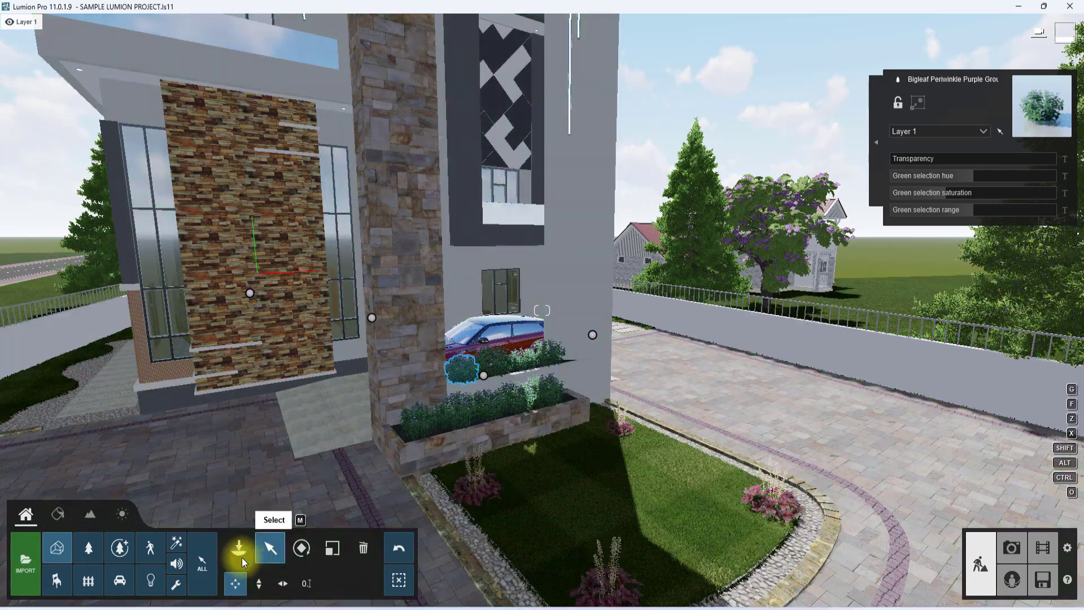
click(240, 550)
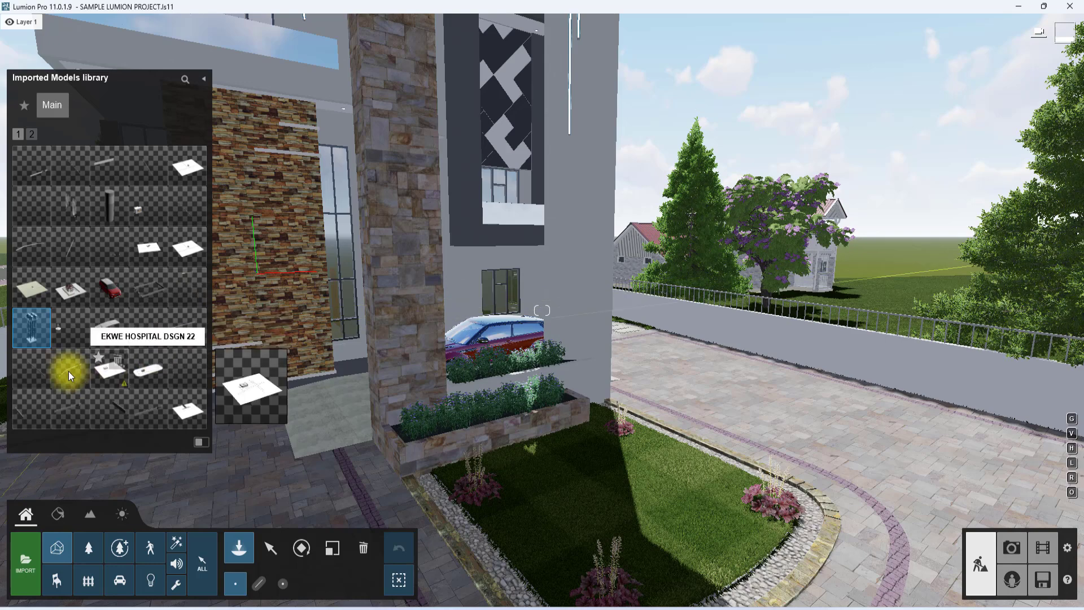
click(607, 511)
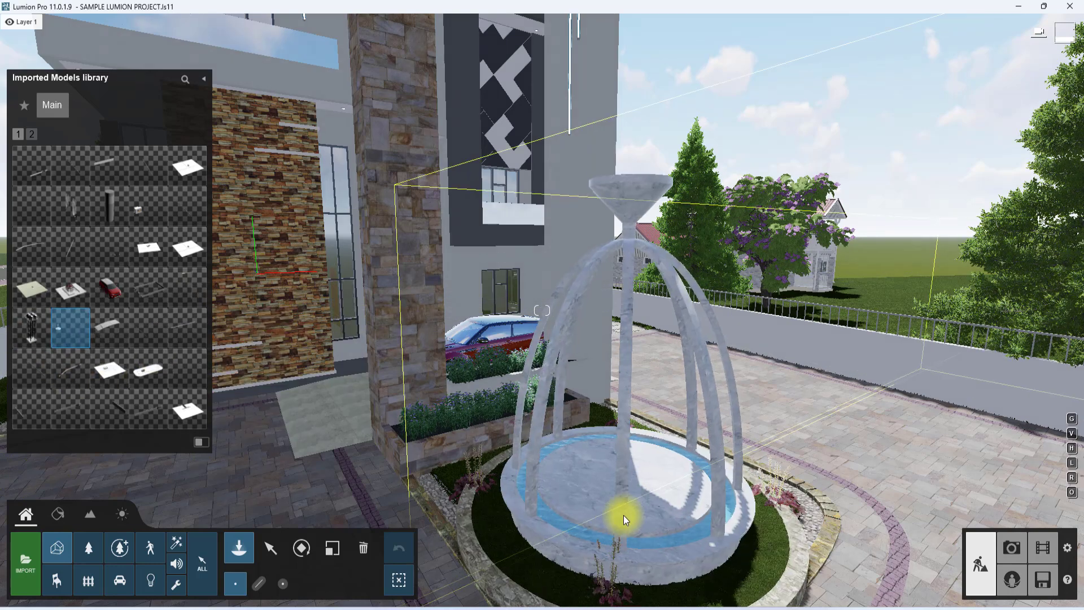
click(332, 547)
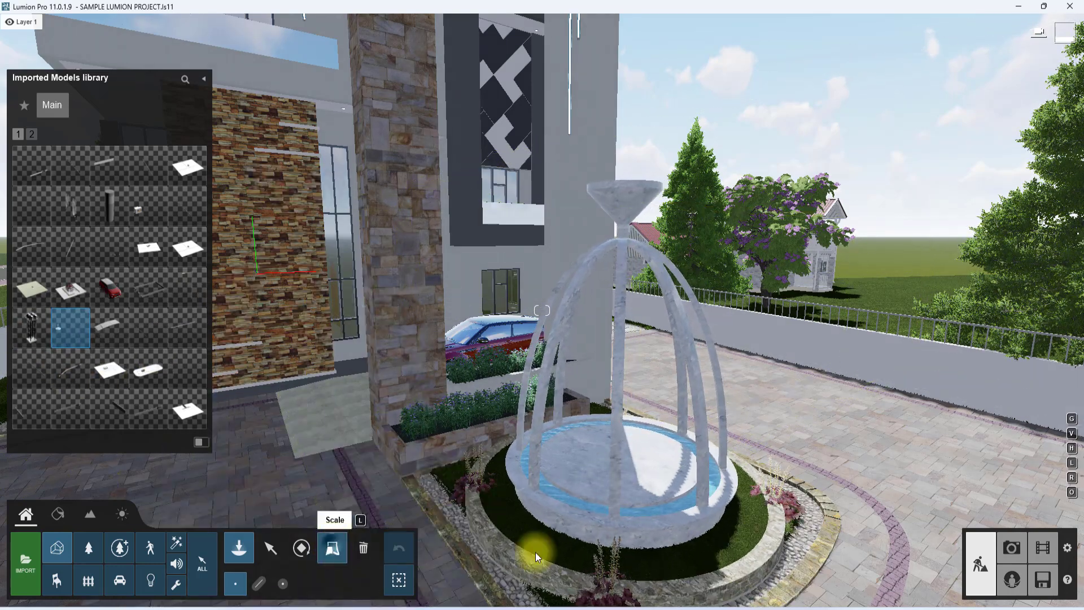
mouse_move(611, 493)
mouse_down()
mouse_move(607, 517)
mouse_move(609, 506)
mouse_up()
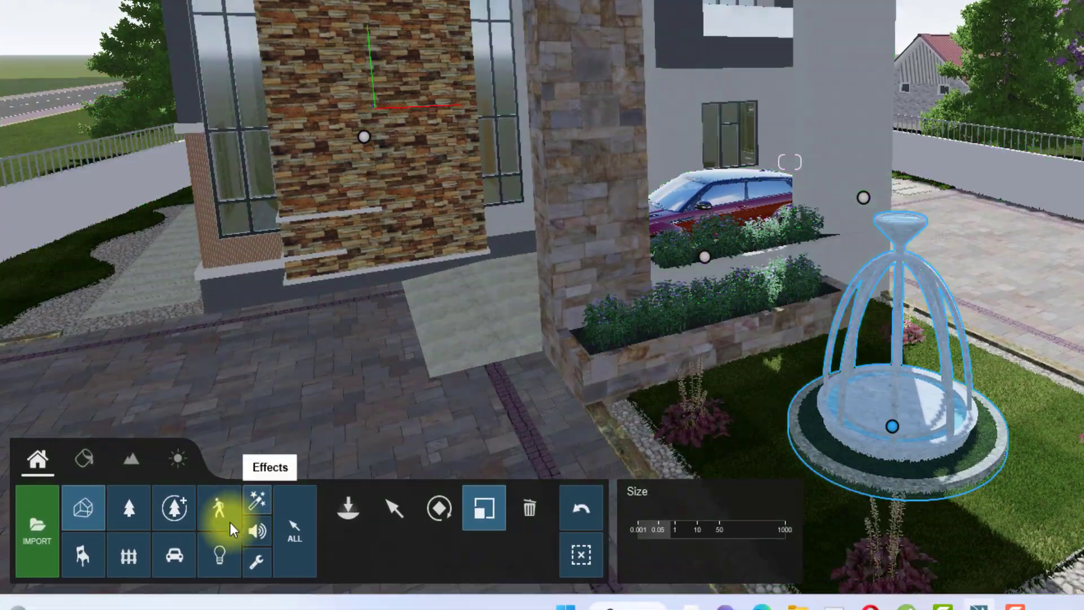
Step: Place the Fountain008 water effect on the top bowl of the marble fountain
click(339, 509)
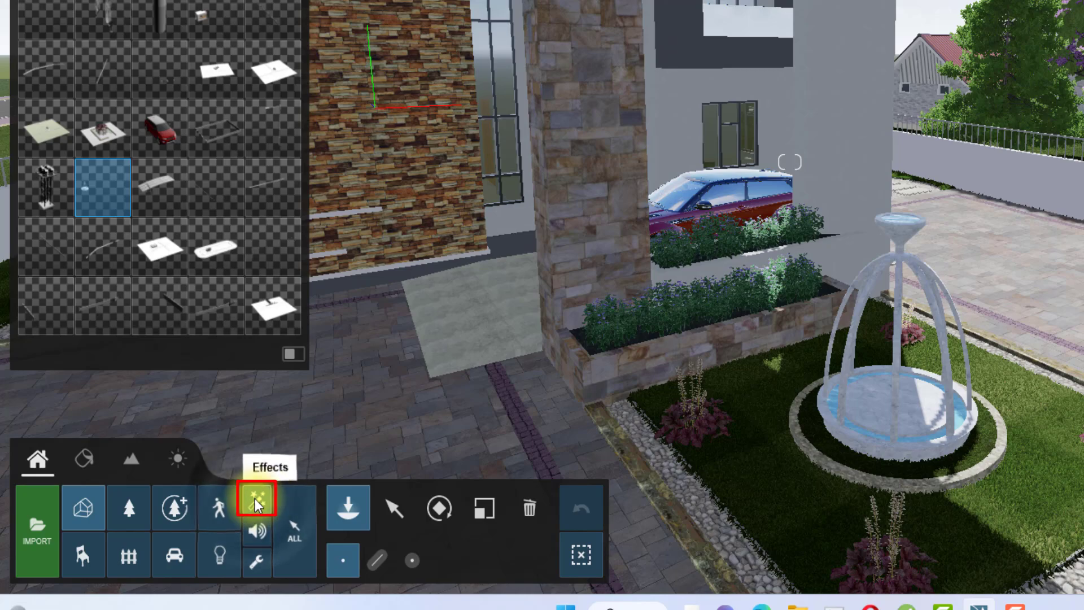
click(255, 499)
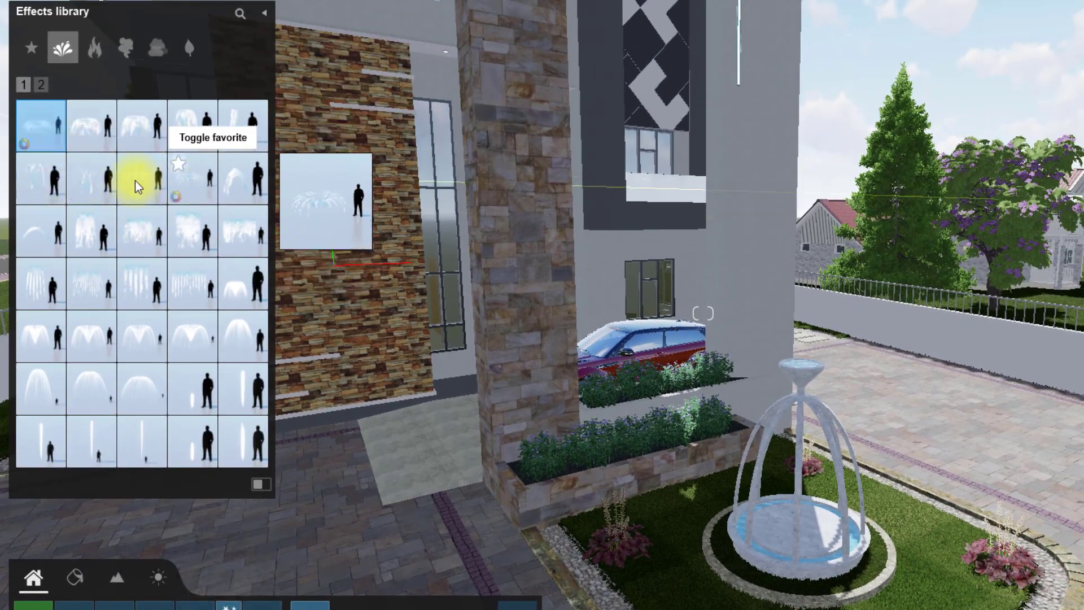
click(139, 188)
scroll(816, 358, up, 3)
right_drag(816, 358, 922, 375)
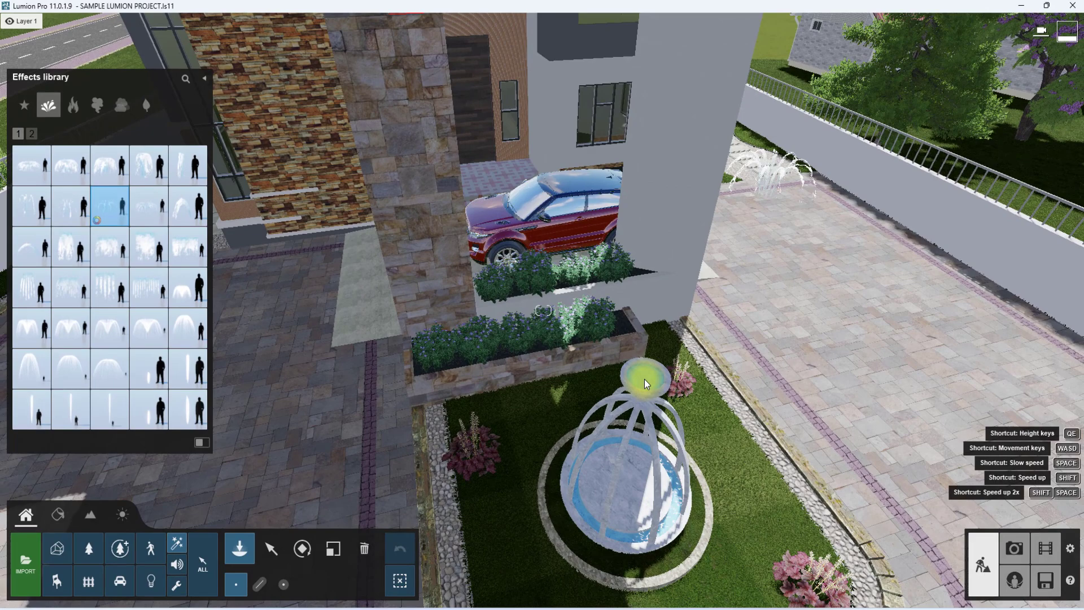
click(837, 407)
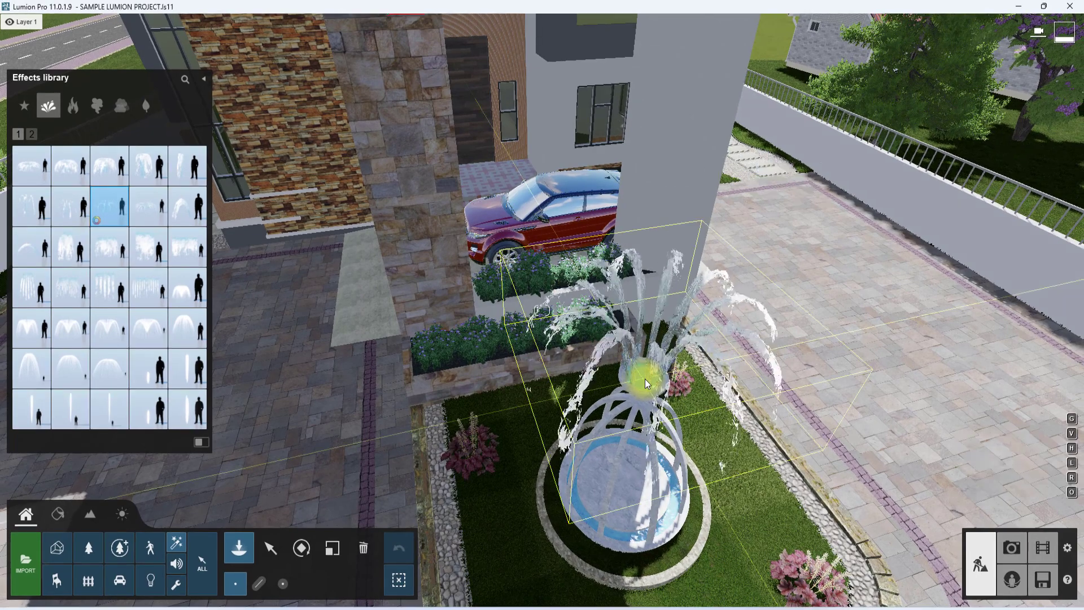
Step: Scale down the water effect to suit the marble fountain
click(333, 547)
click(645, 384)
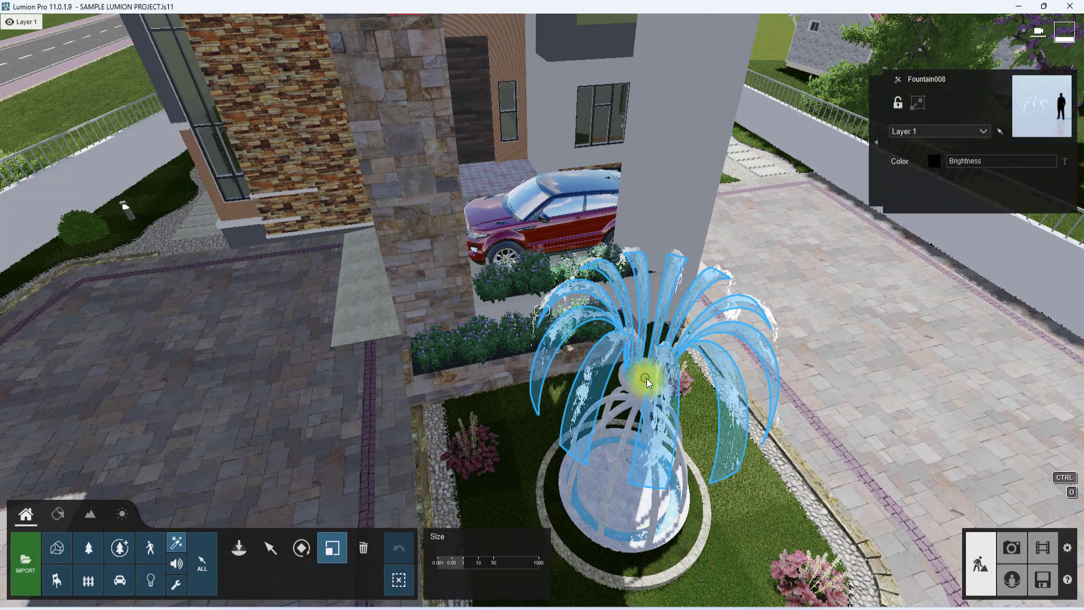
drag(645, 378, 645, 386)
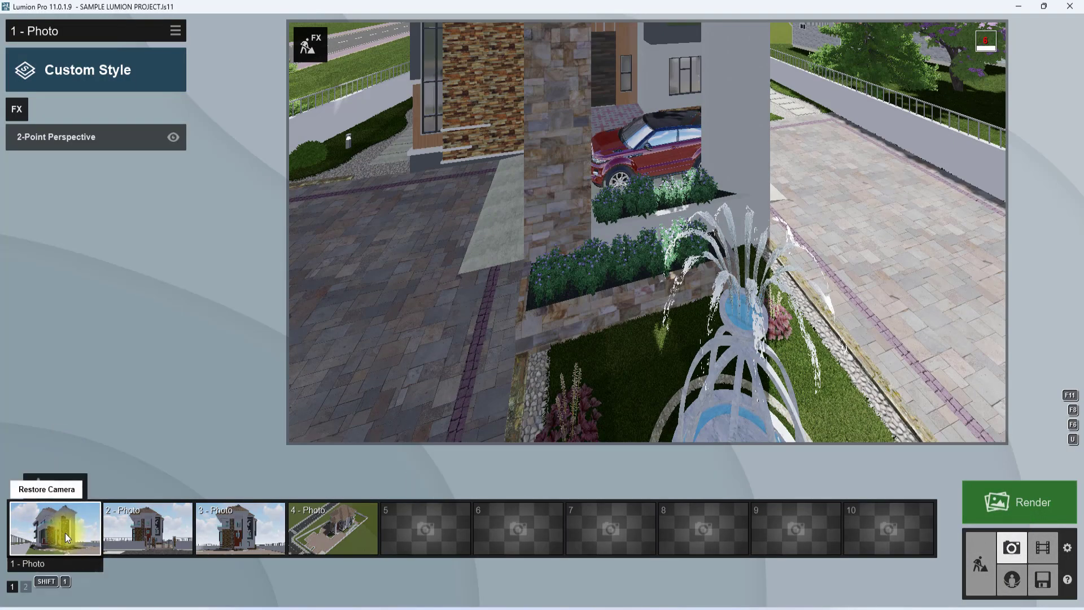
Step: Place a walking African man from page 1 of the Men - 3D category on the paving near the house corner
click(65, 533)
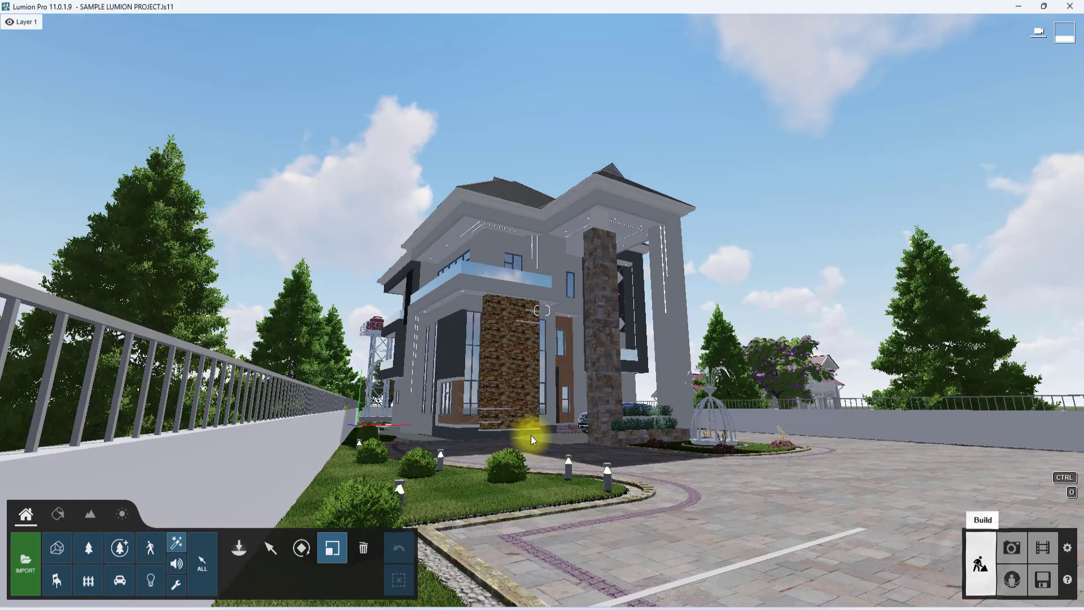
scroll(481, 436, up, 5)
right_drag(473, 455, 469, 495)
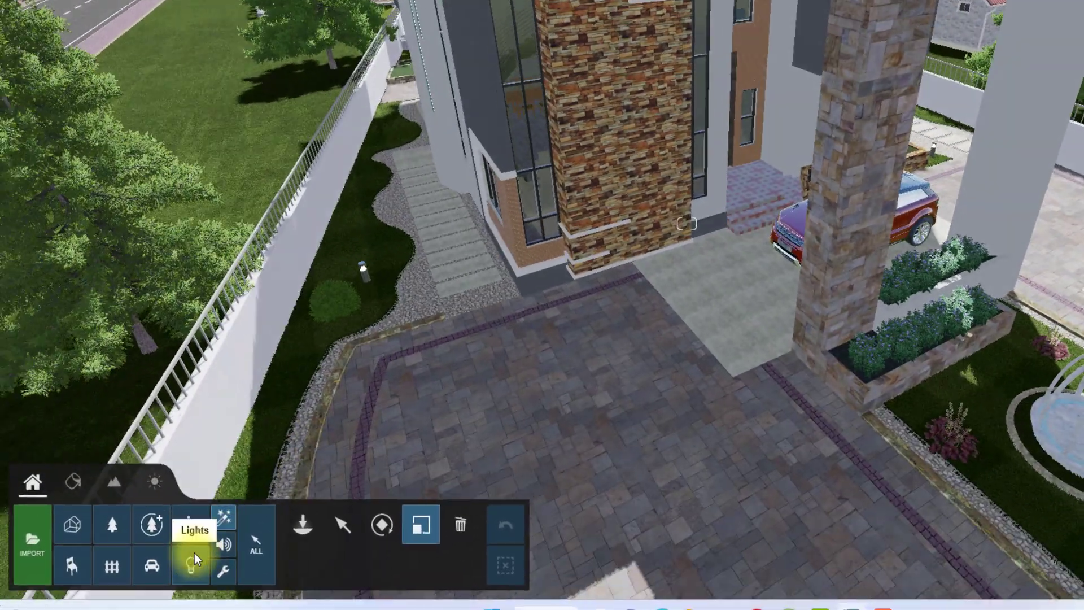
click(165, 539)
click(261, 543)
click(301, 528)
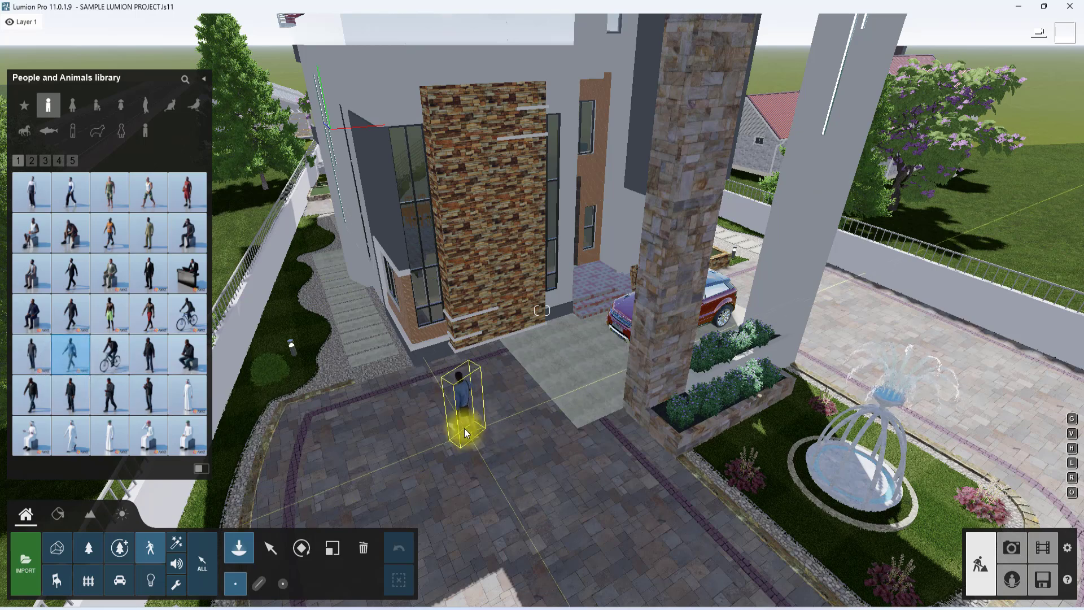
click(370, 412)
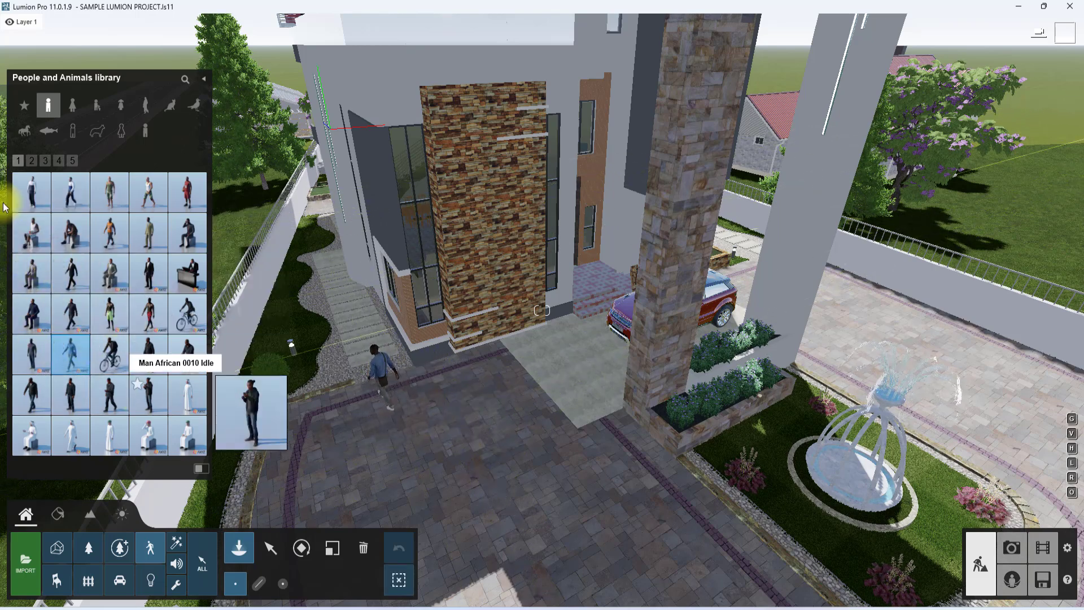
Step: Place Woman African 0005 Dog on the side walkway beside the house and rotate her along the path
key(s)
click(73, 109)
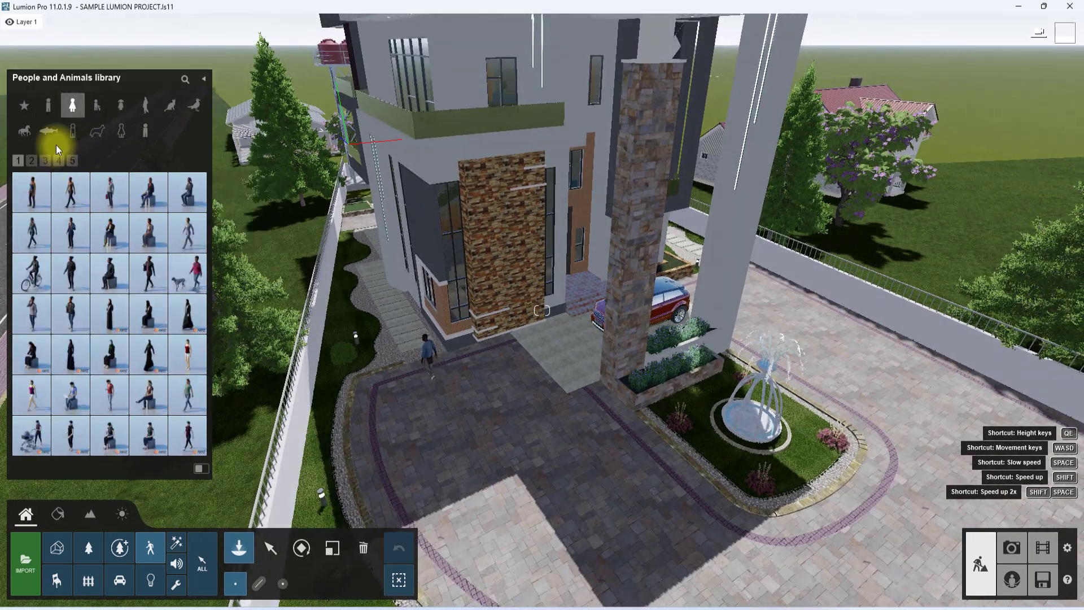
click(191, 279)
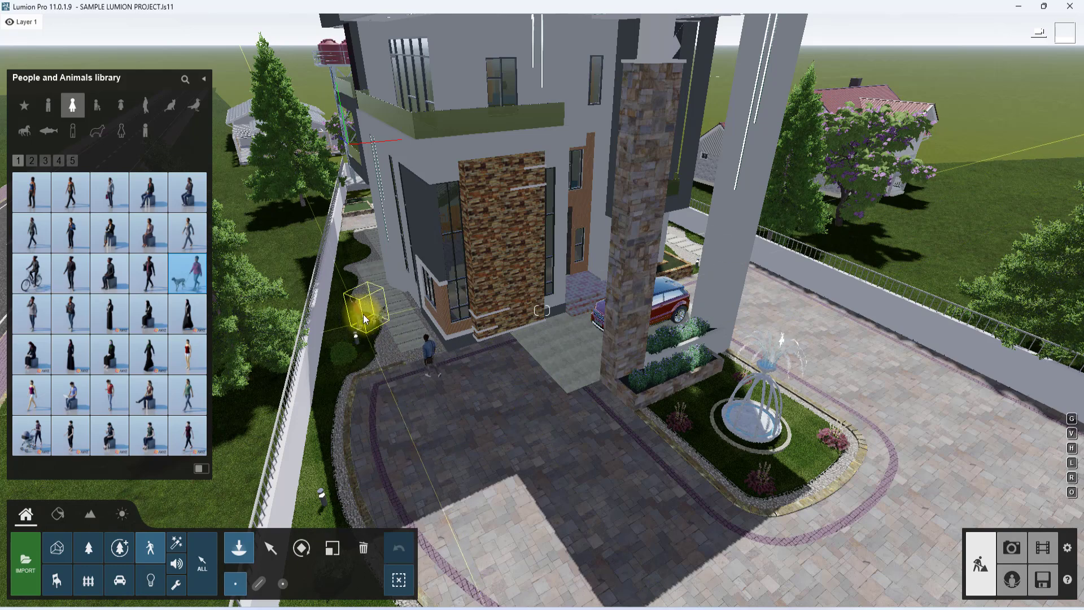
click(371, 306)
click(301, 547)
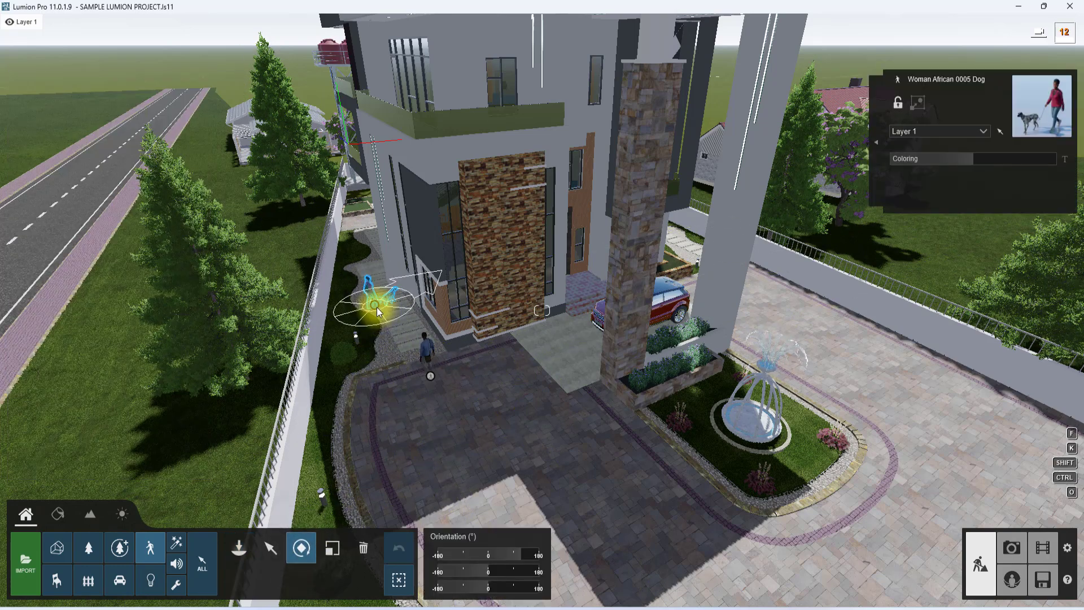
drag(409, 343, 407, 354)
right_drag(408, 344, 465, 371)
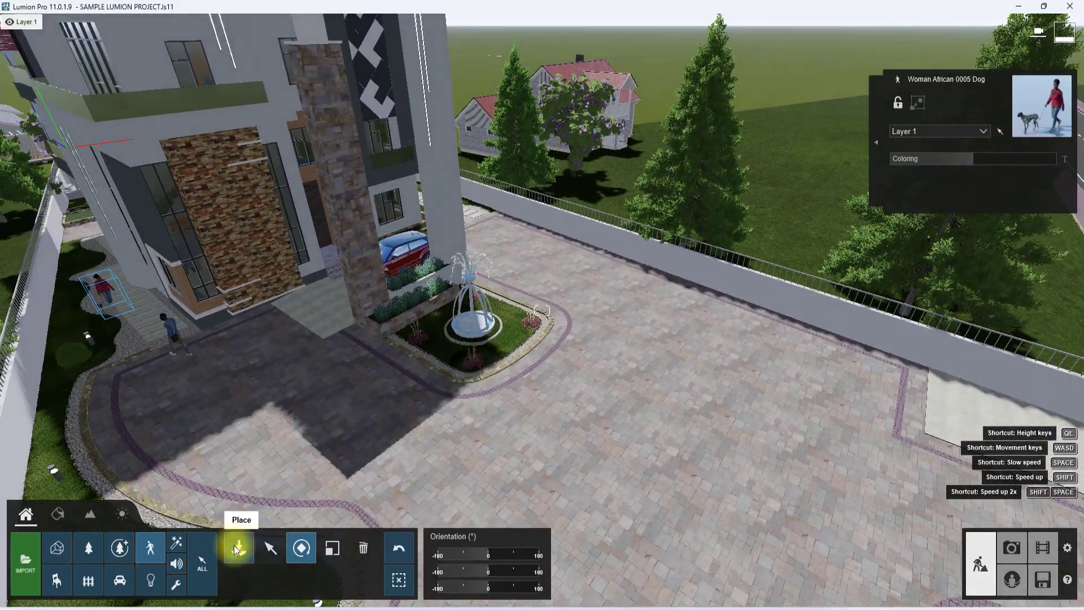
Step: Place Man Caucasian 0026 Walk from page 5 of the Men - 3D category on the driveway in front of the entrance
click(239, 548)
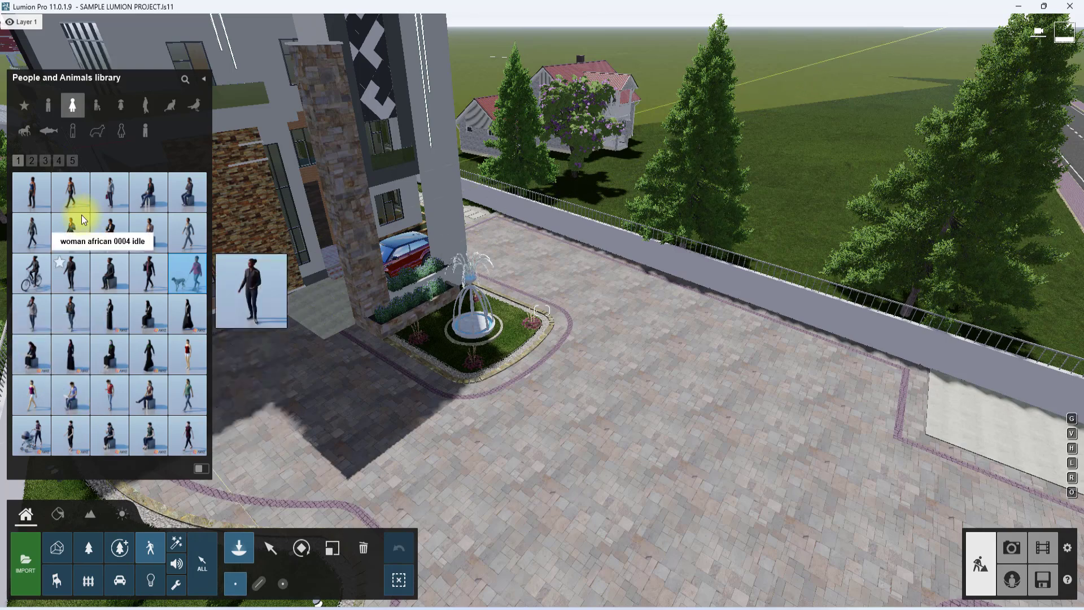
click(406, 452)
right_drag(385, 442, 411, 470)
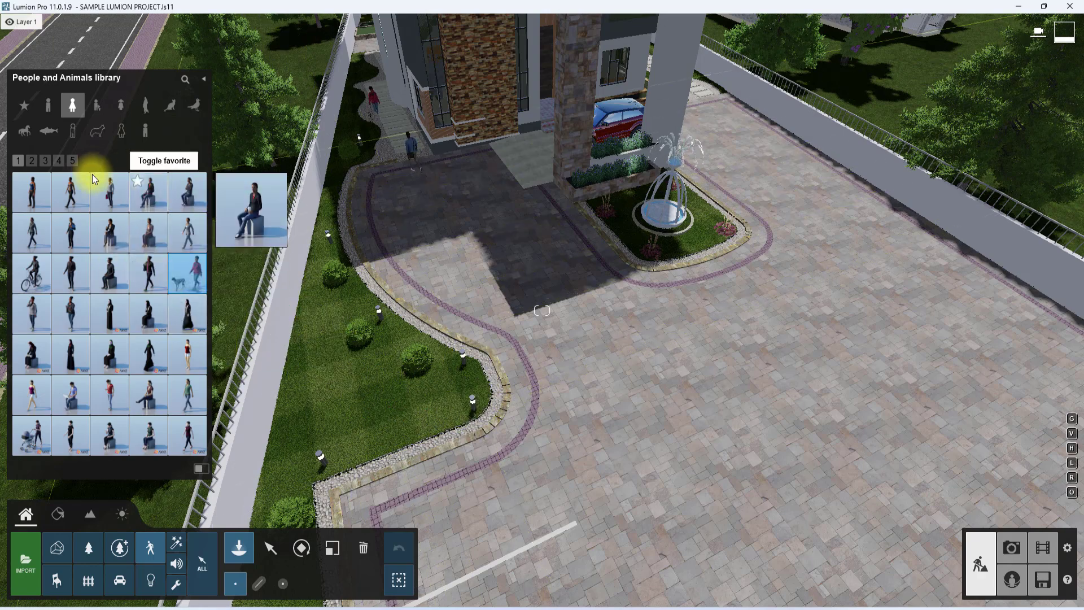
click(48, 105)
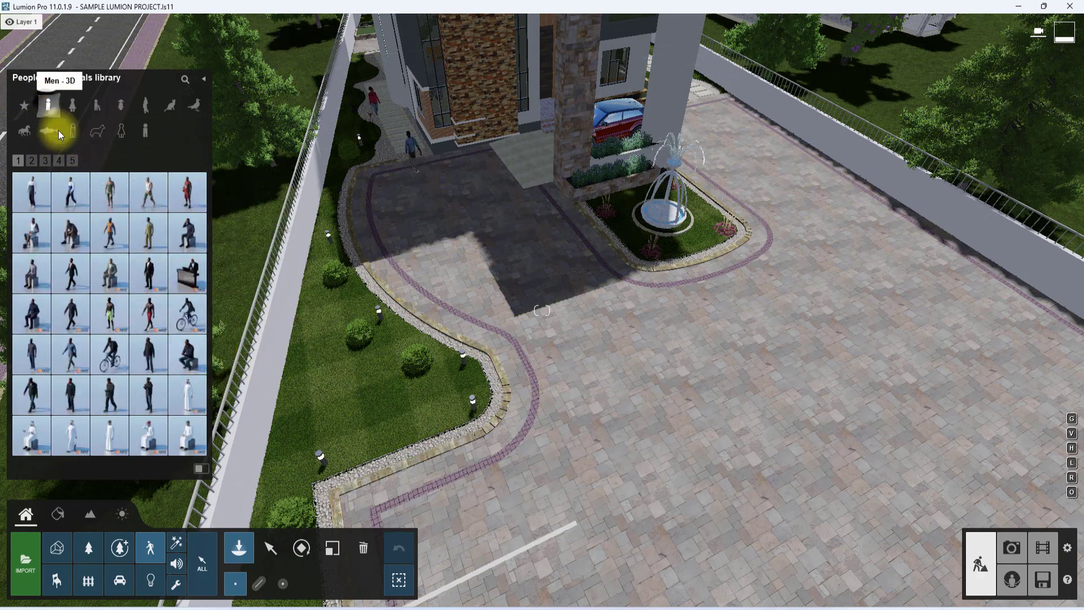
click(70, 163)
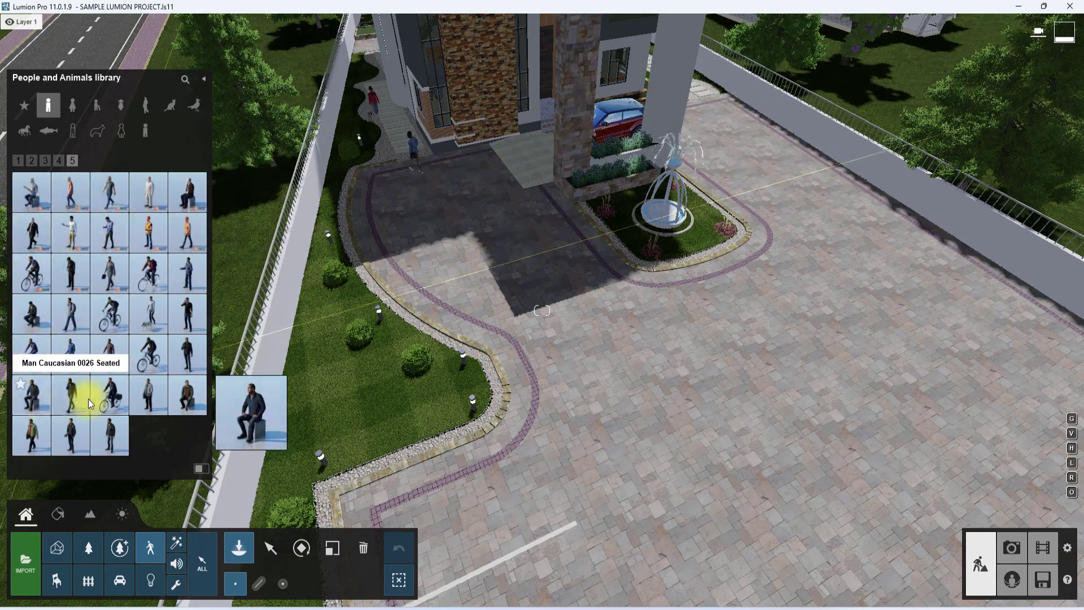
click(507, 293)
right_drag(507, 293, 503, 262)
key(w)
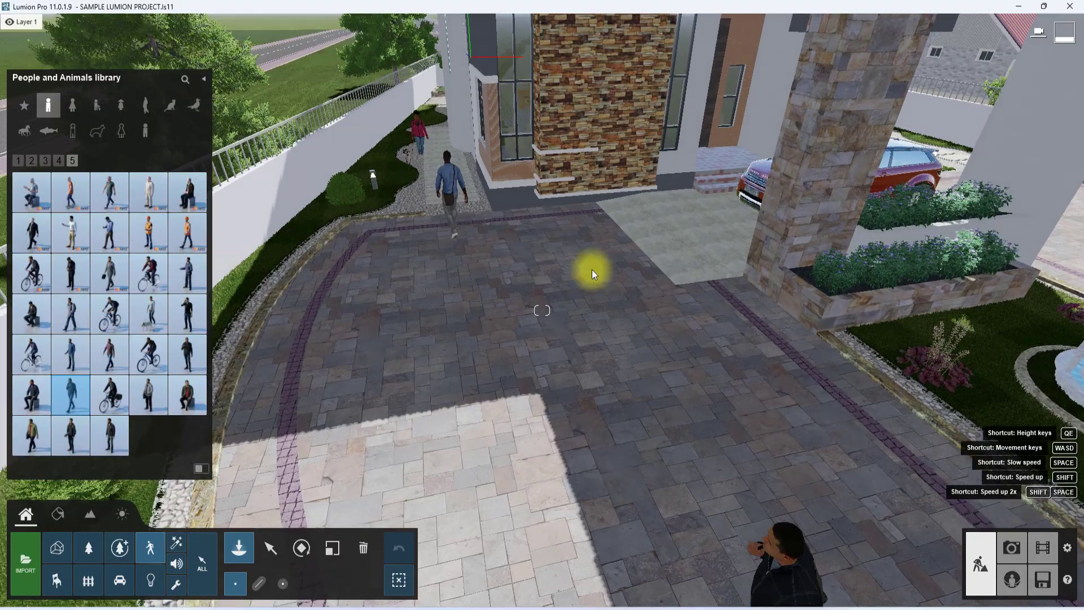
right_drag(592, 269, 646, 472)
key(w)
click(646, 472)
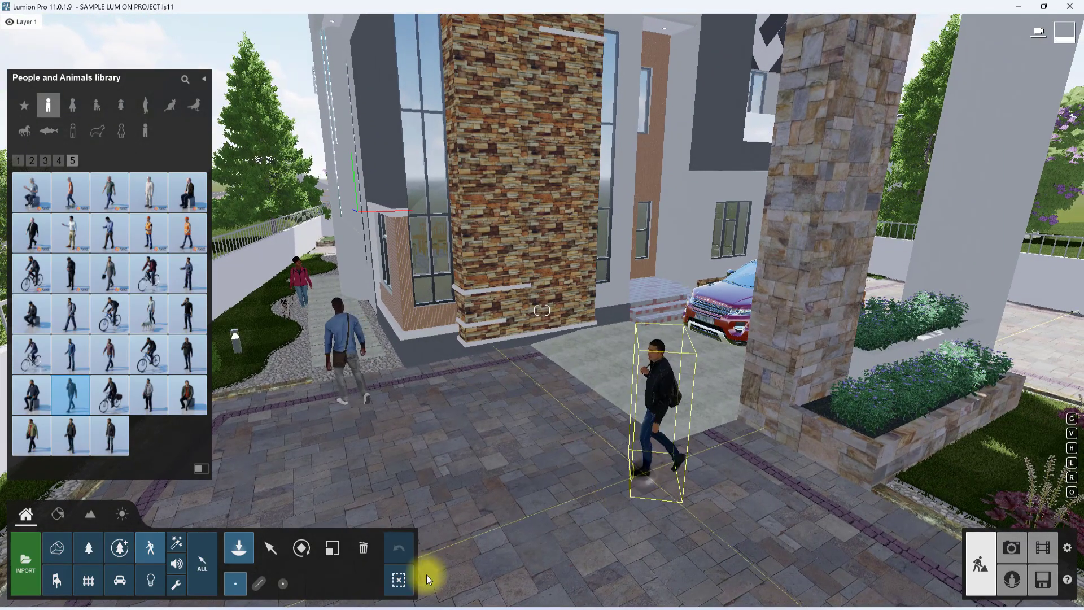
Step: Rotate the man on the driveway to face the house and check the composition from the saved Photo 1 view
click(301, 548)
drag(644, 472, 641, 407)
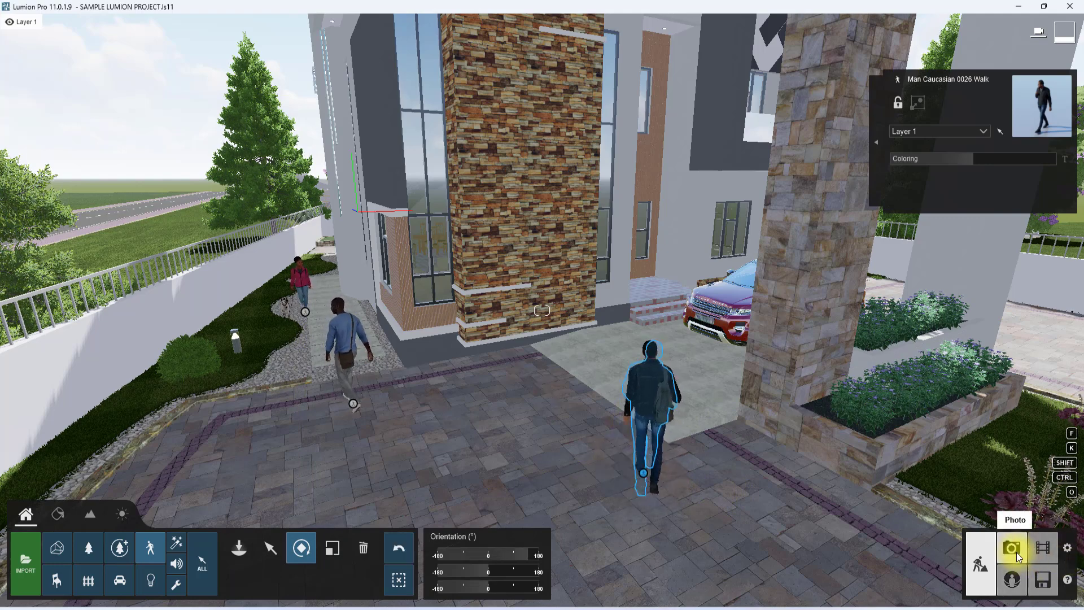
click(238, 543)
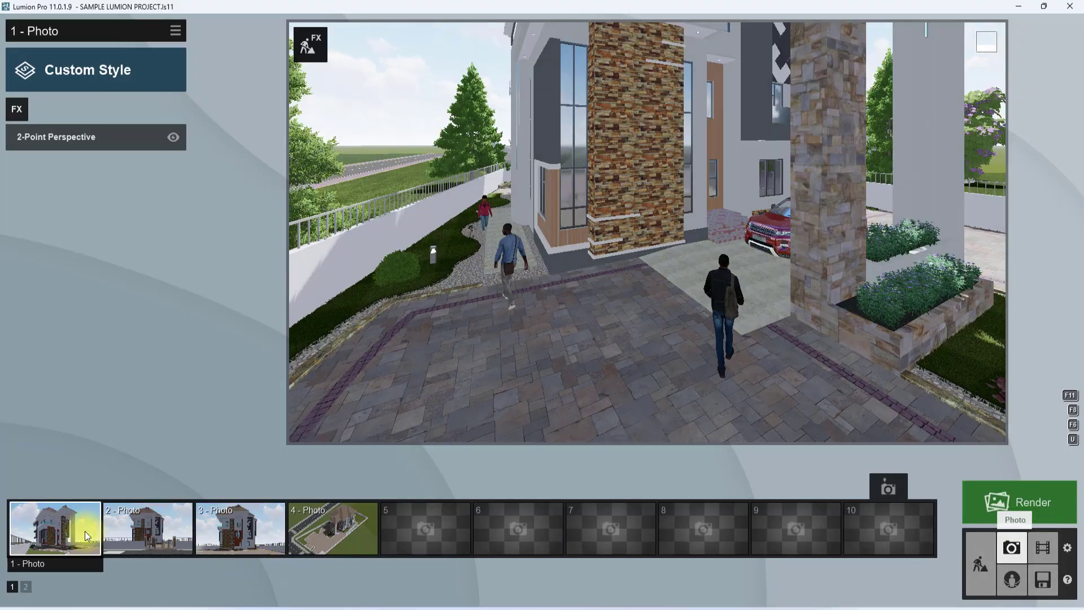
click(41, 530)
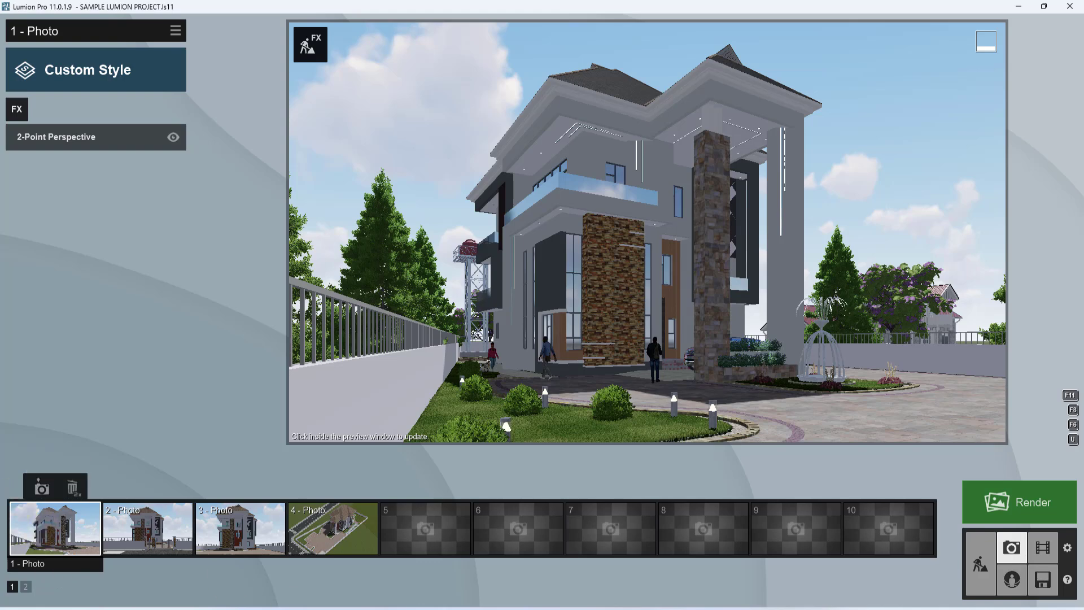
mouse_move(511, 386)
Step: Place a watering can from page 5 of the current Outdoor library's miscellaneous props on the lawn beside the bollard light at the curved edge
click(981, 571)
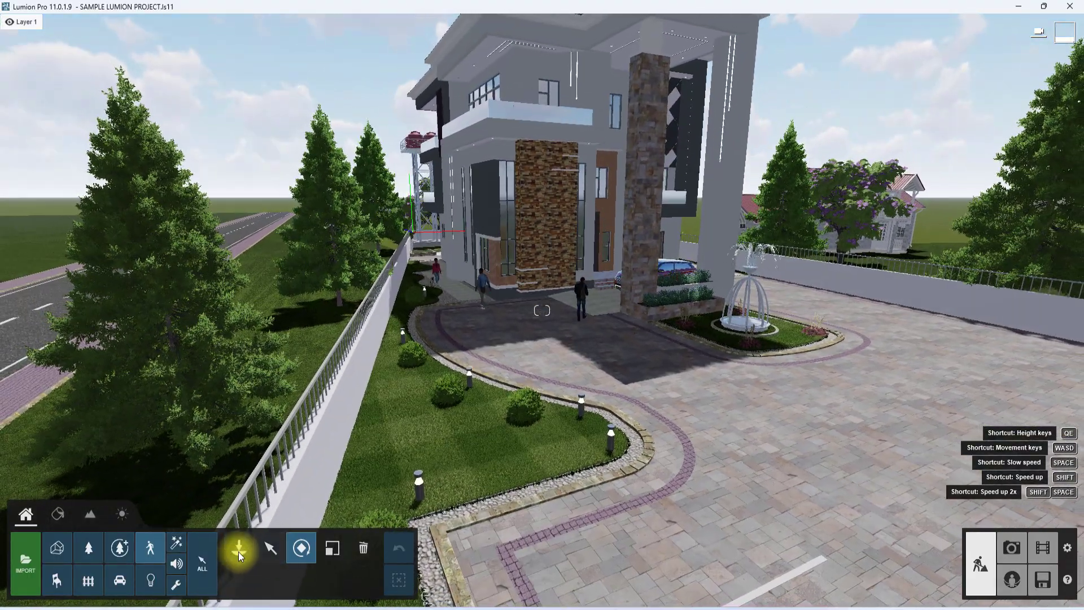
click(238, 552)
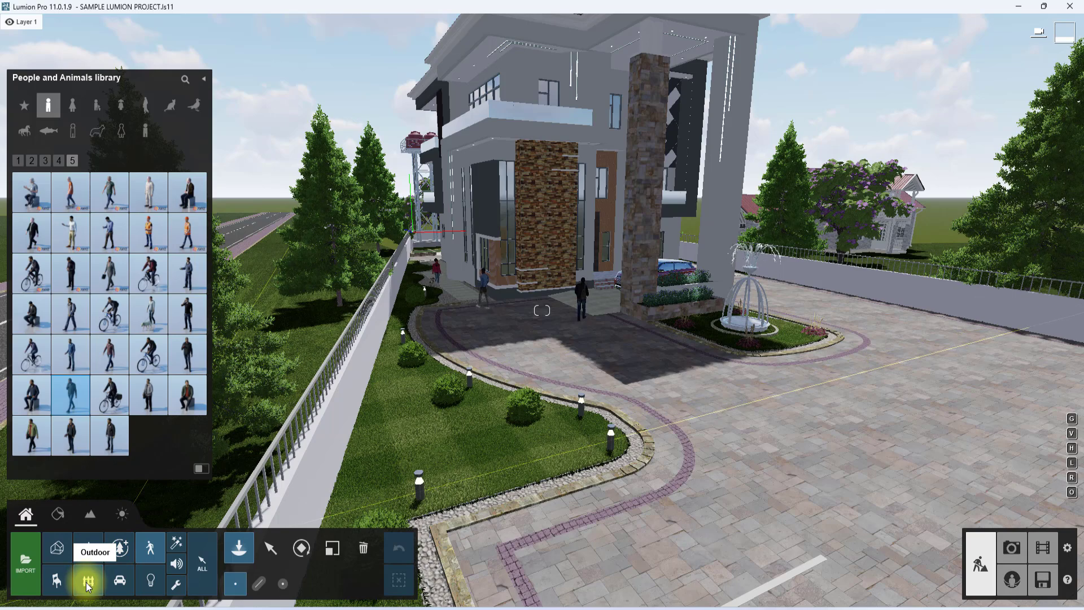
click(88, 583)
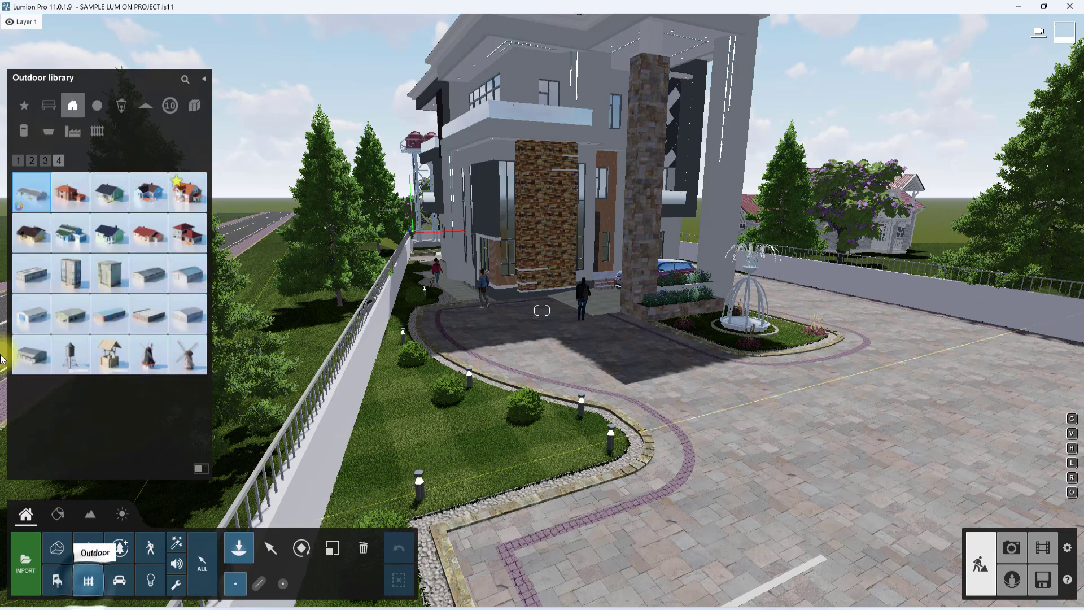
click(97, 105)
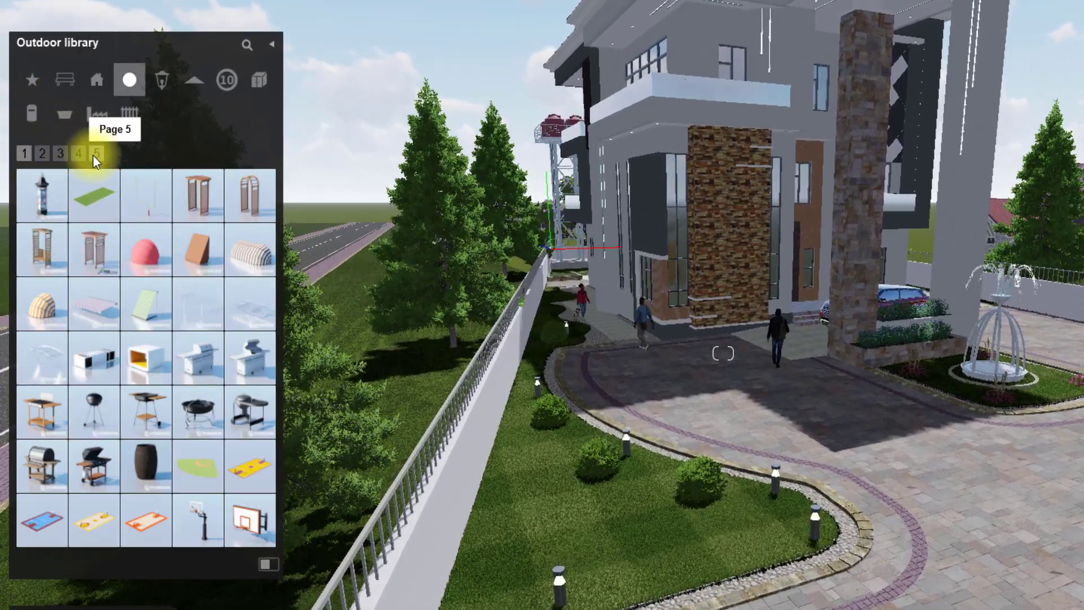
click(96, 153)
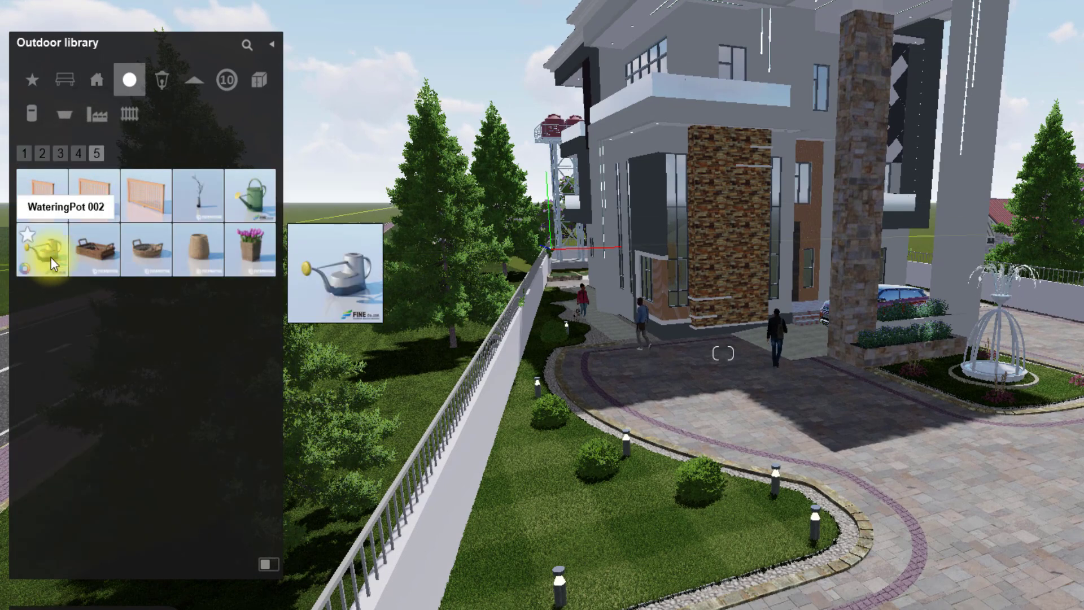
click(253, 204)
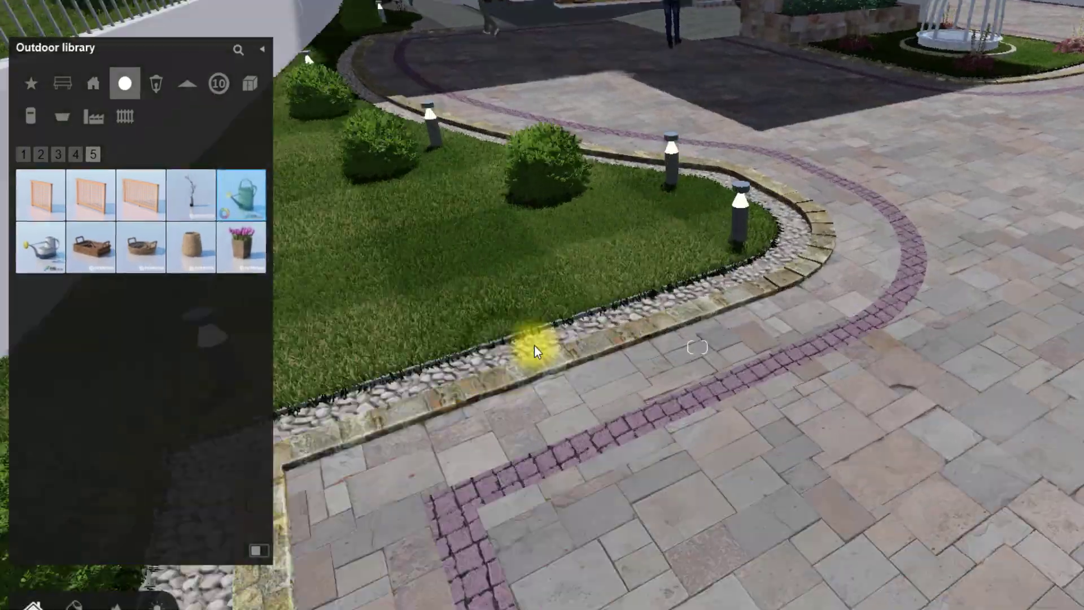
key(w)
right_drag(534, 345, 528, 398)
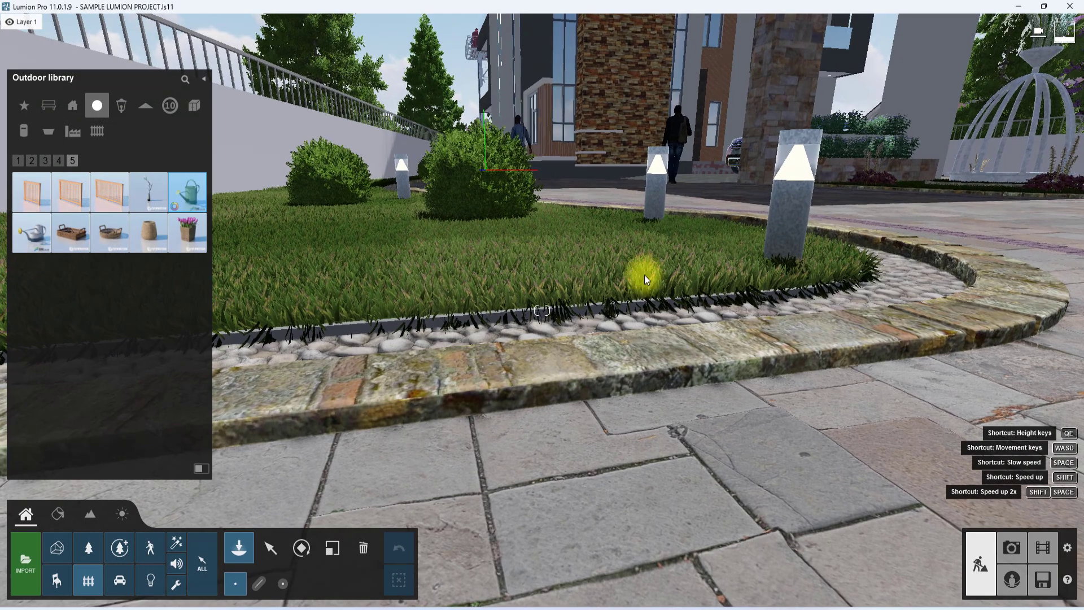
click(712, 264)
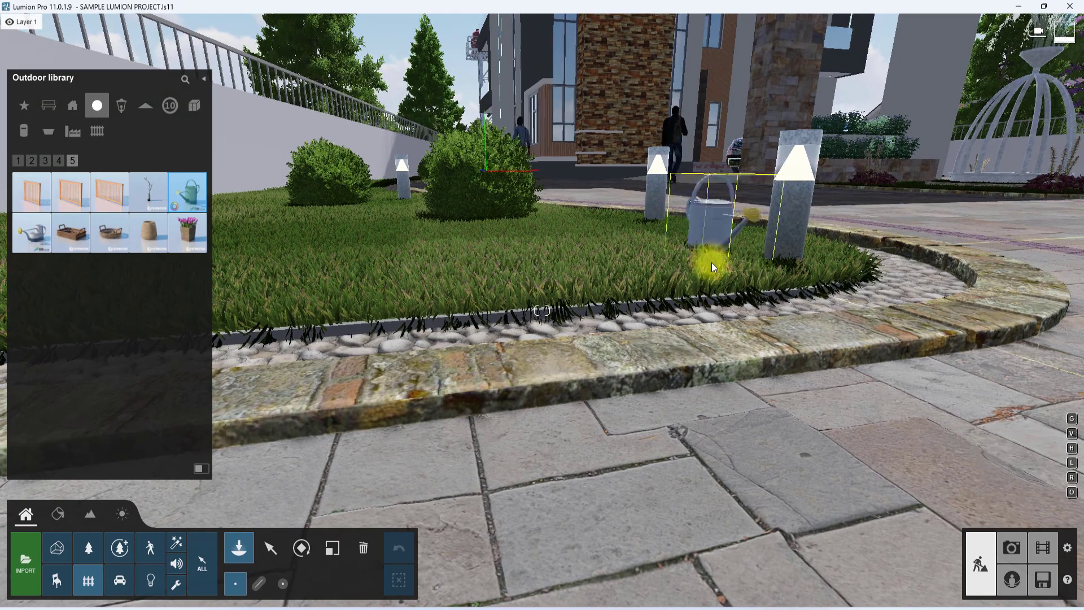
key(s)
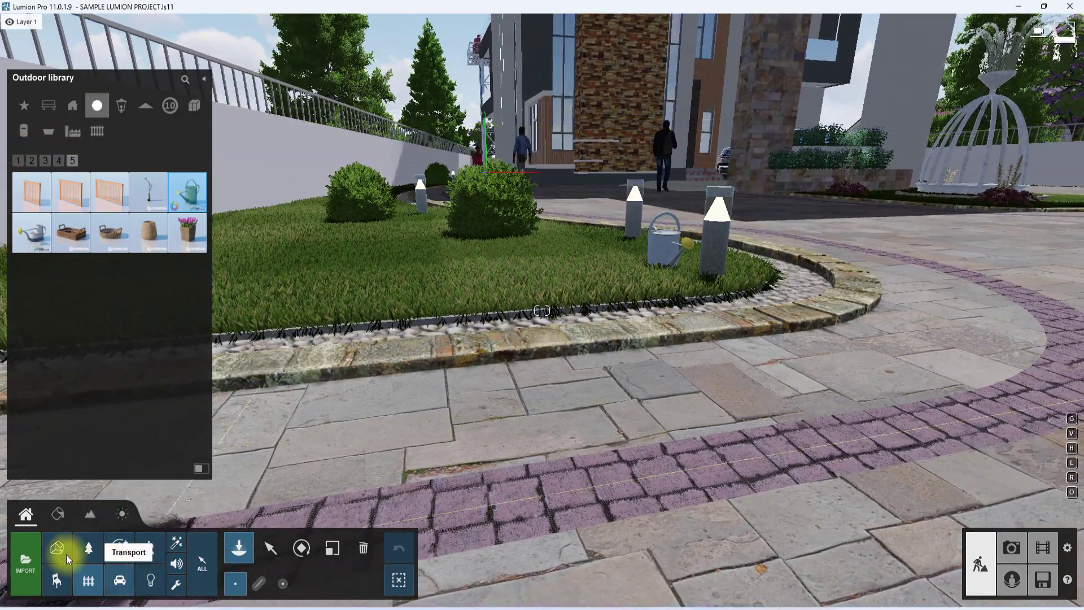
Step: Scatter five cones from page 1 of the Forest wood category across the driveway paving
click(89, 548)
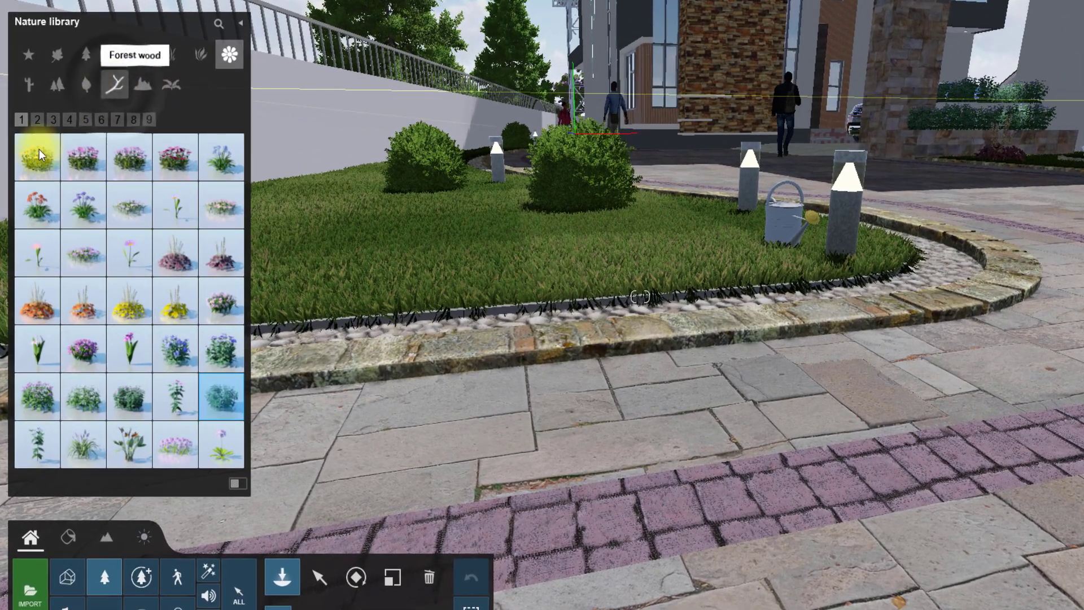
right_drag(465, 281, 261, 421)
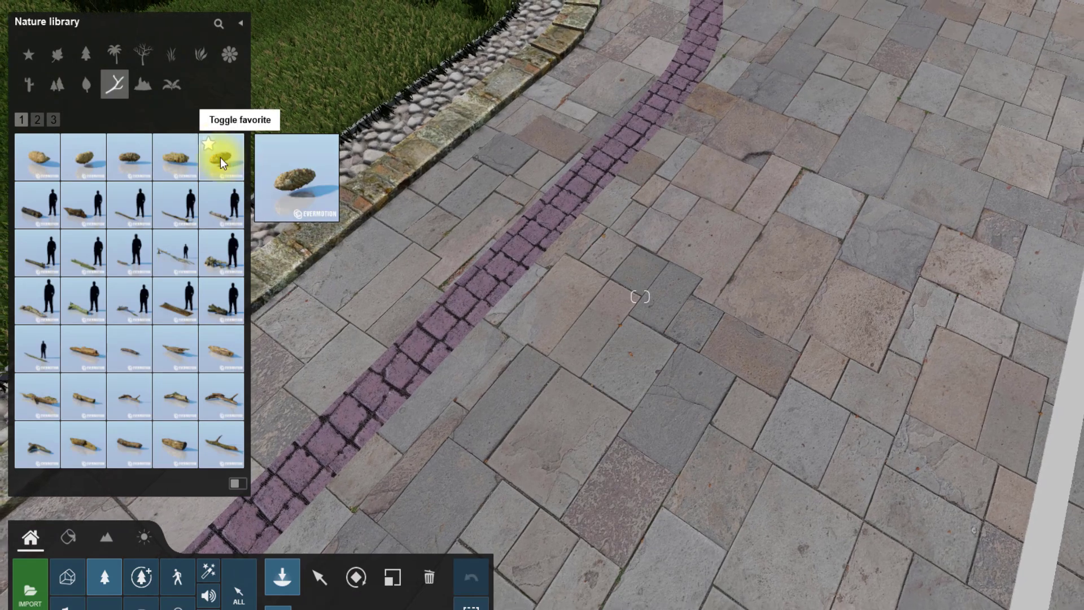
click(220, 158)
scroll(571, 394, down, 3)
click(563, 277)
click(430, 363)
click(724, 440)
click(751, 224)
right_drag(734, 298, 796, 283)
click(812, 235)
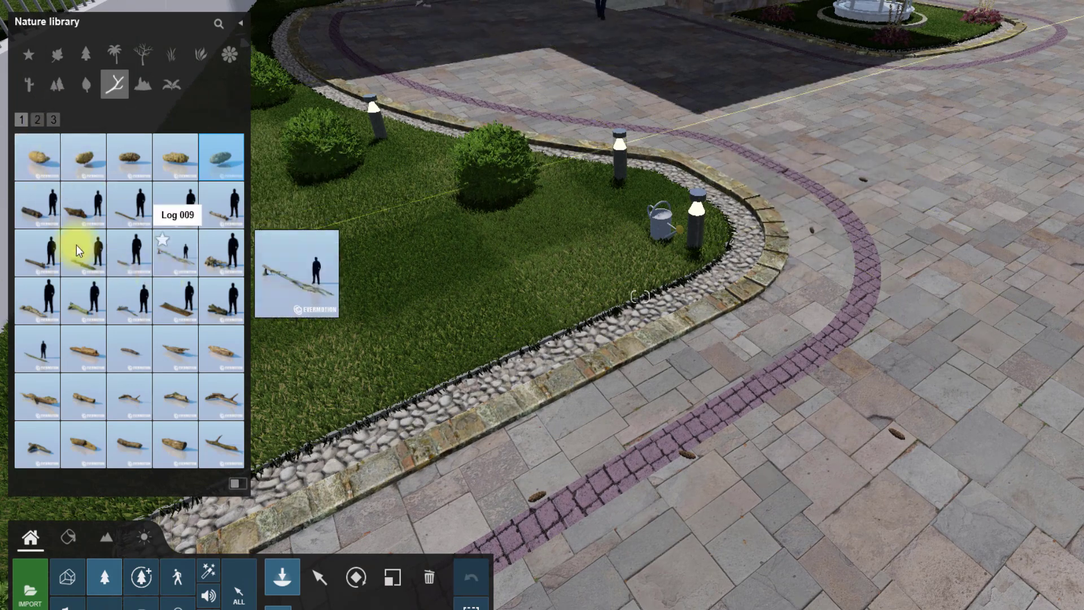
Step: Place the branching twig from page 3 of the Forest wood category on the pebble border and rotate it
click(35, 446)
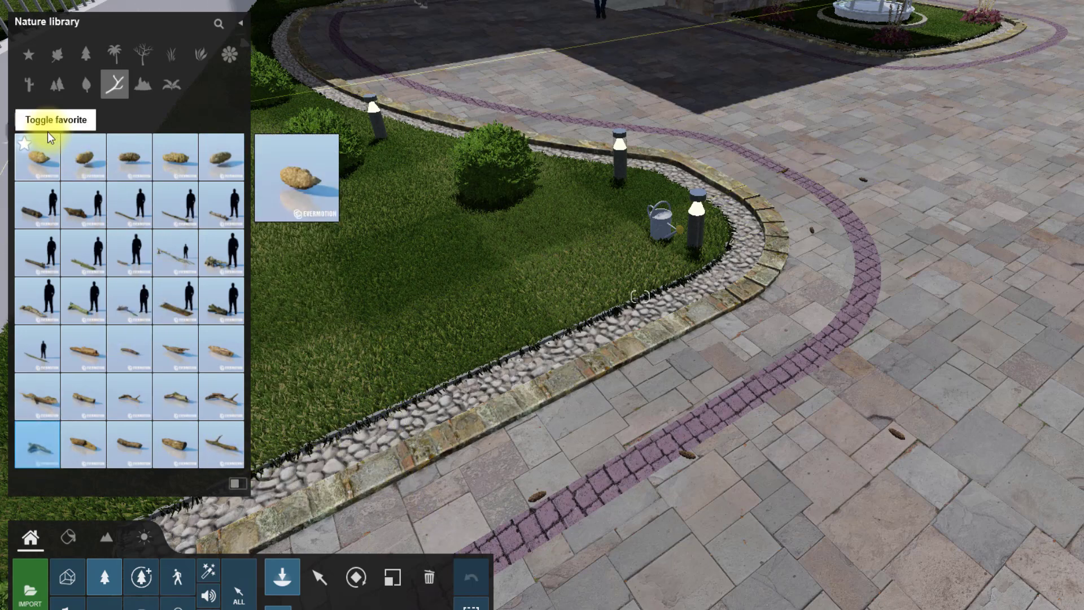
click(52, 119)
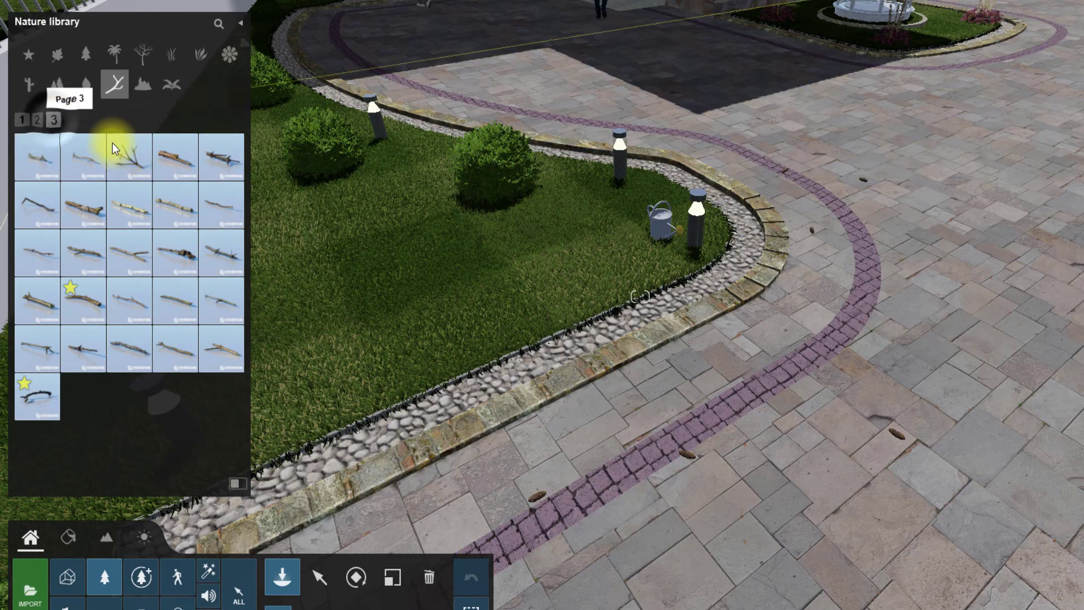
click(130, 165)
key(w)
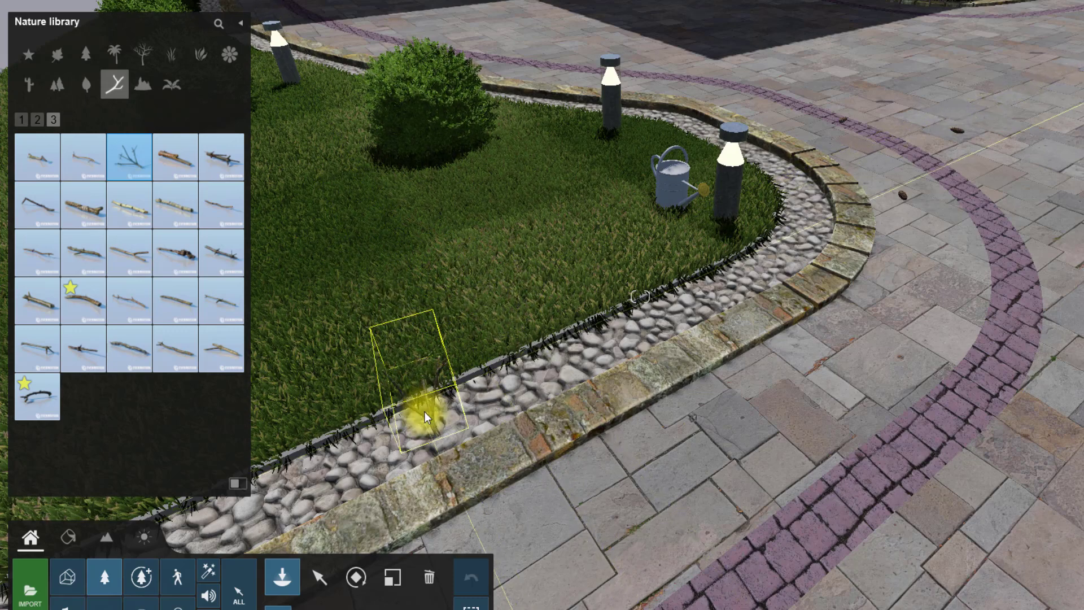
click(426, 418)
click(356, 577)
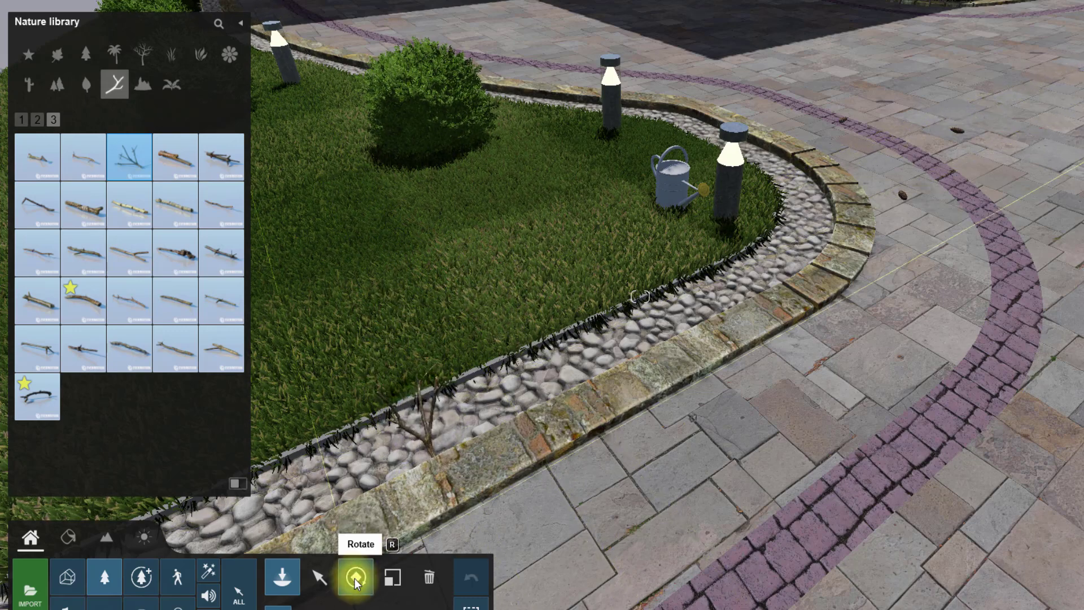
drag(452, 405, 463, 384)
key(s)
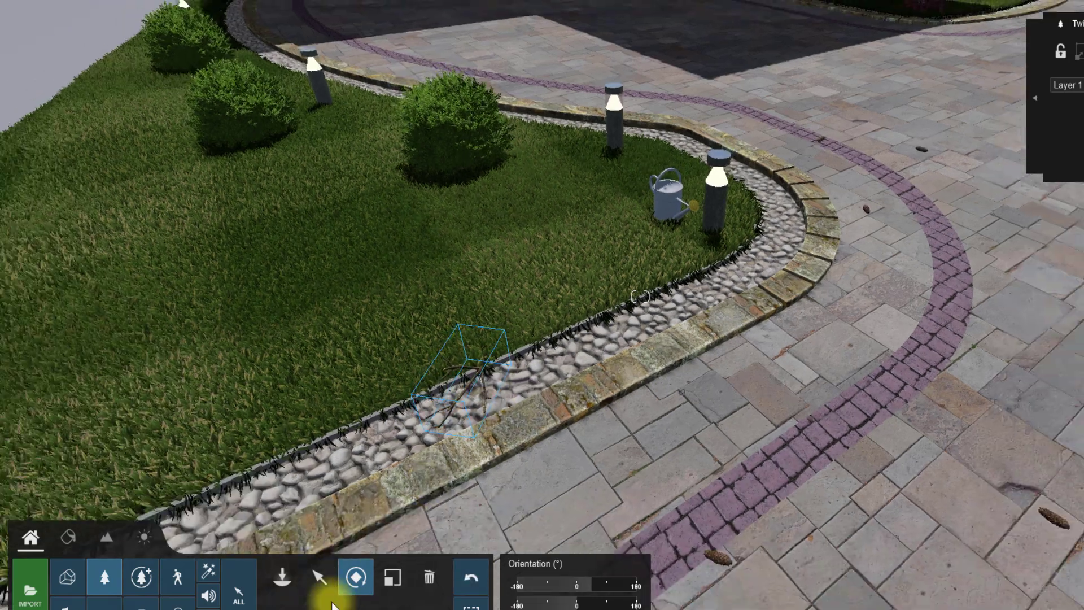
Step: Place a large rock from page 2 of the rocks category on the lawn near the pebble border, with smaller stones beside it
click(283, 577)
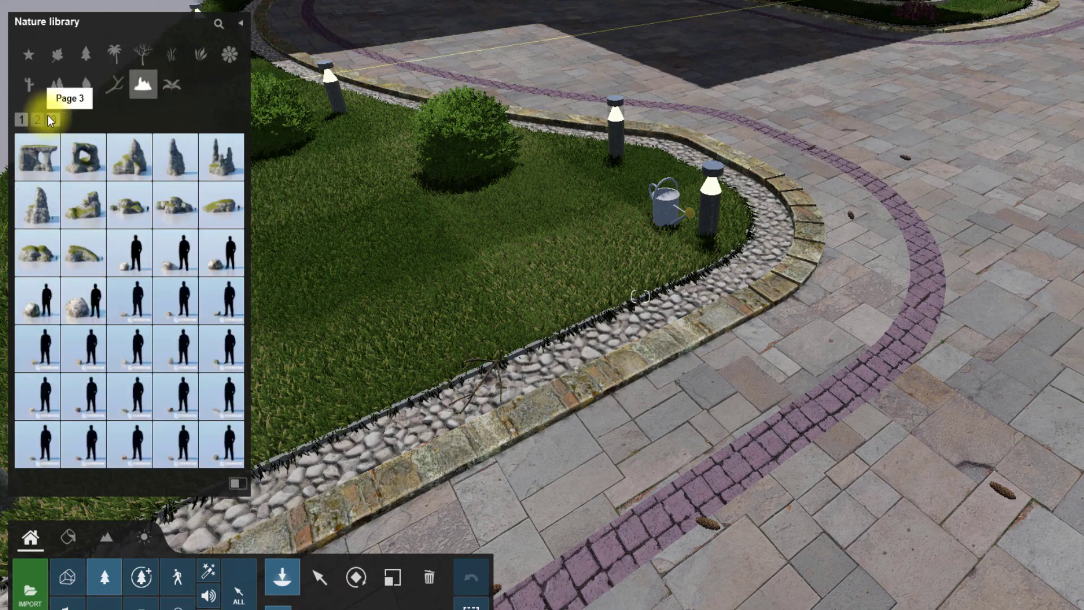
click(39, 116)
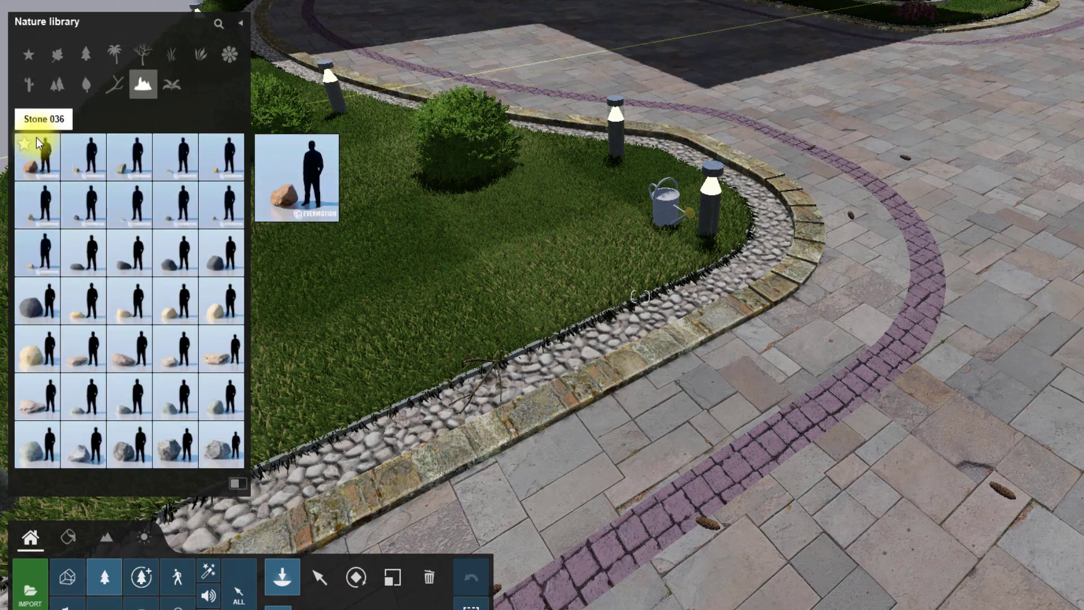
click(120, 167)
click(445, 338)
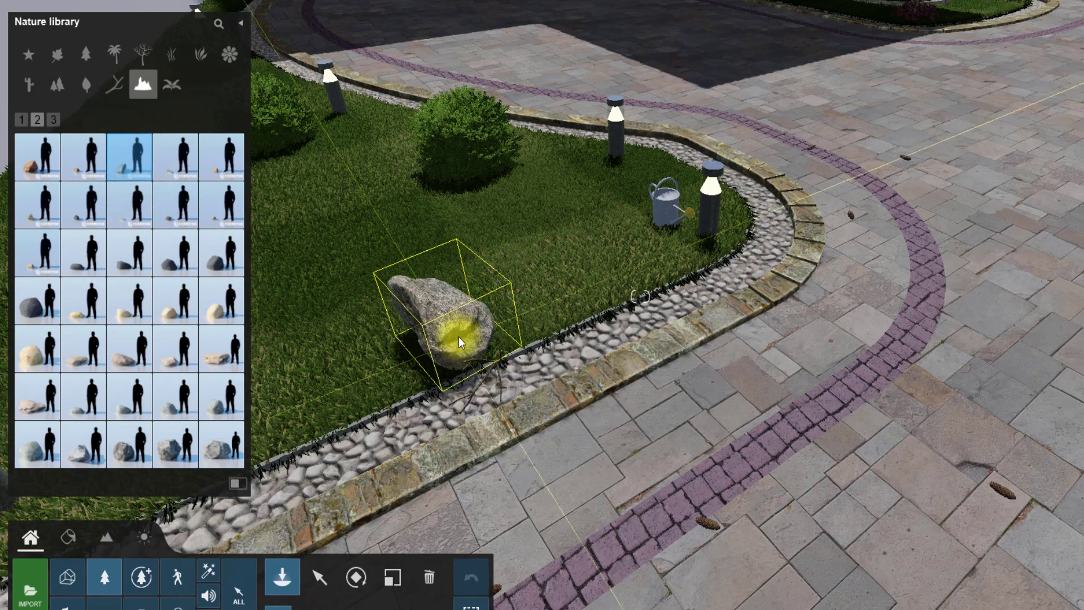
click(222, 221)
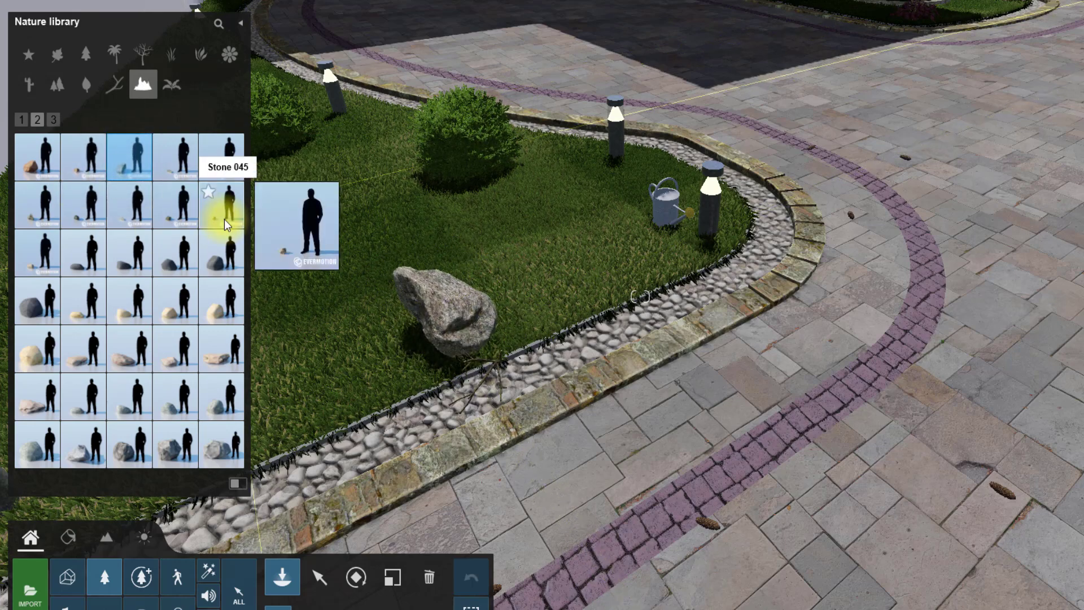
click(378, 339)
click(398, 330)
click(392, 310)
Step: Place low leafy plants from page 1 of the last Nature category at several spots on the lawn around the rocks
click(172, 79)
click(144, 352)
click(221, 443)
click(345, 224)
click(511, 244)
right_drag(376, 348, 539, 339)
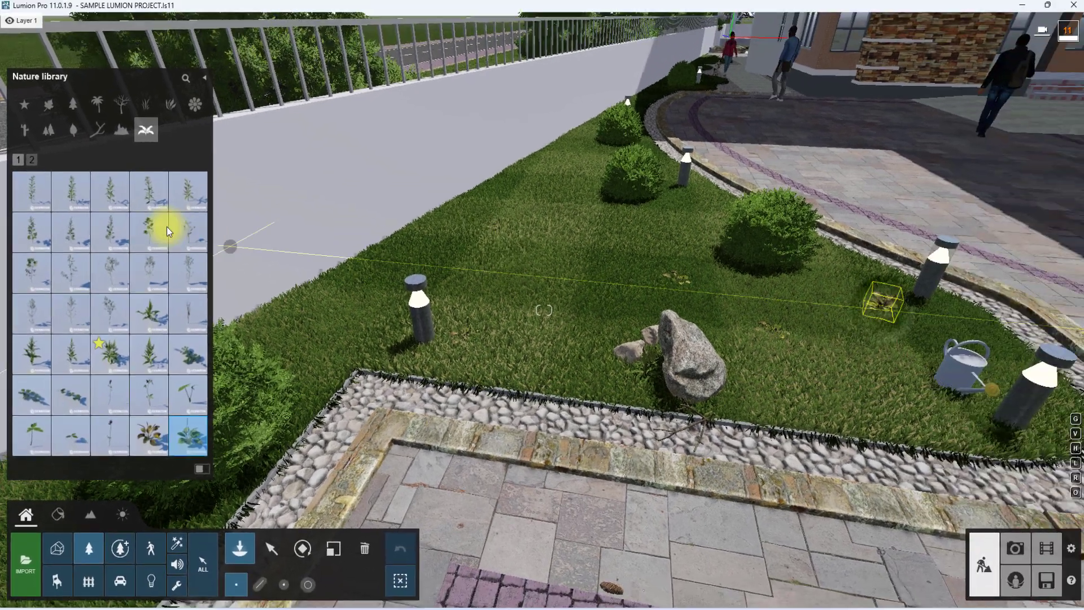
click(188, 228)
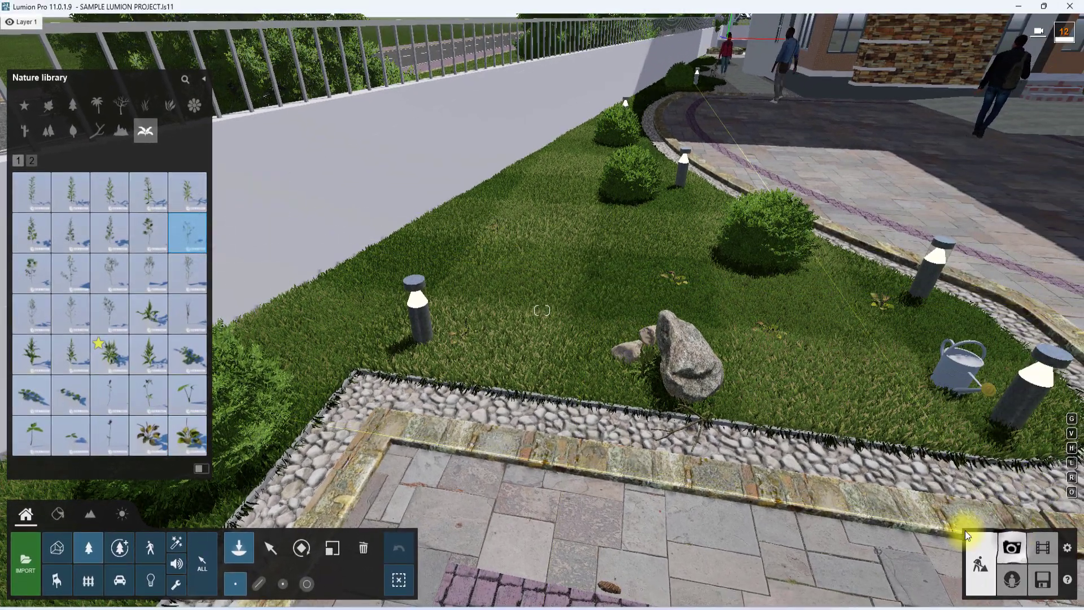
Step: Check the added garden props from the saved Photo 1 camera view
click(1011, 548)
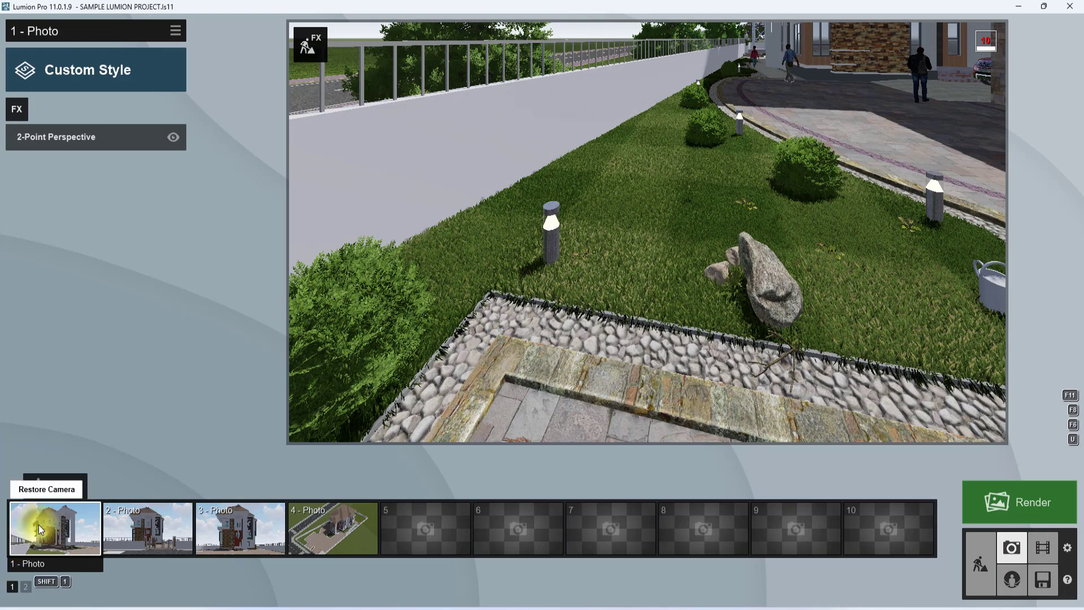
click(60, 526)
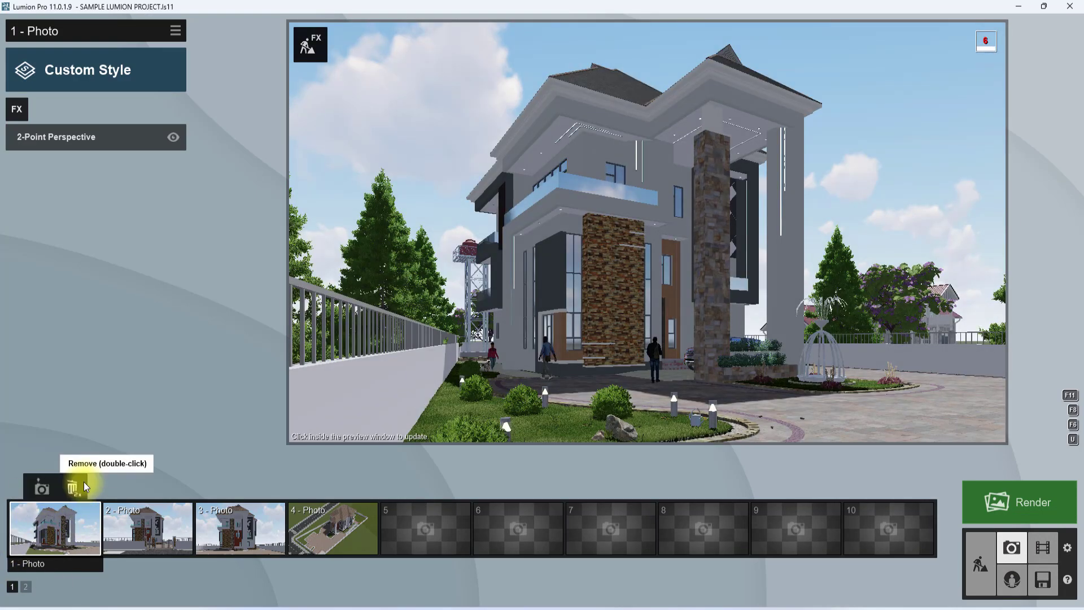
mouse_move(469, 351)
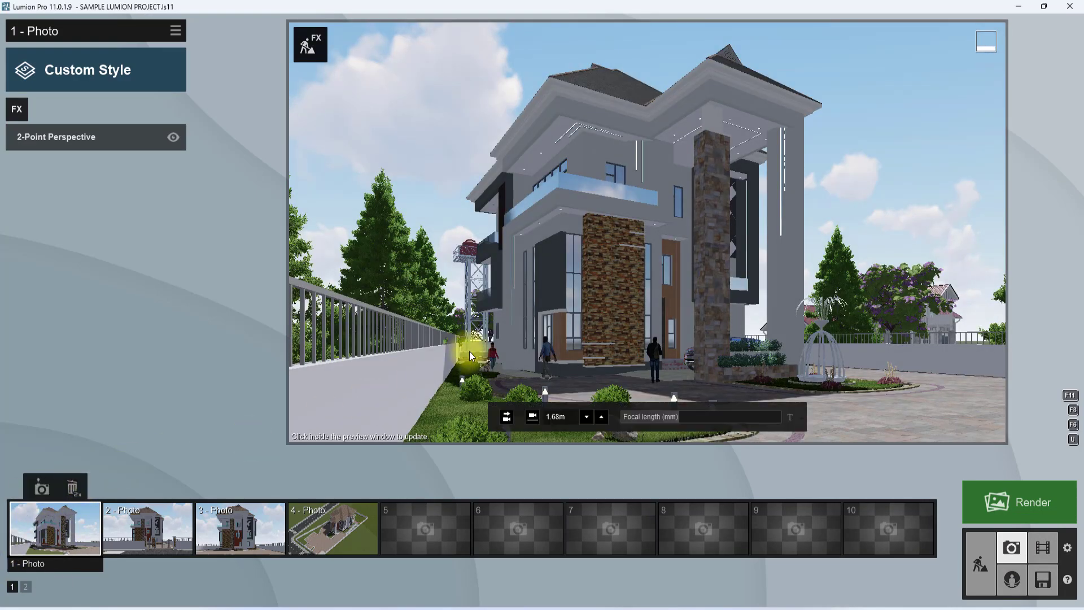